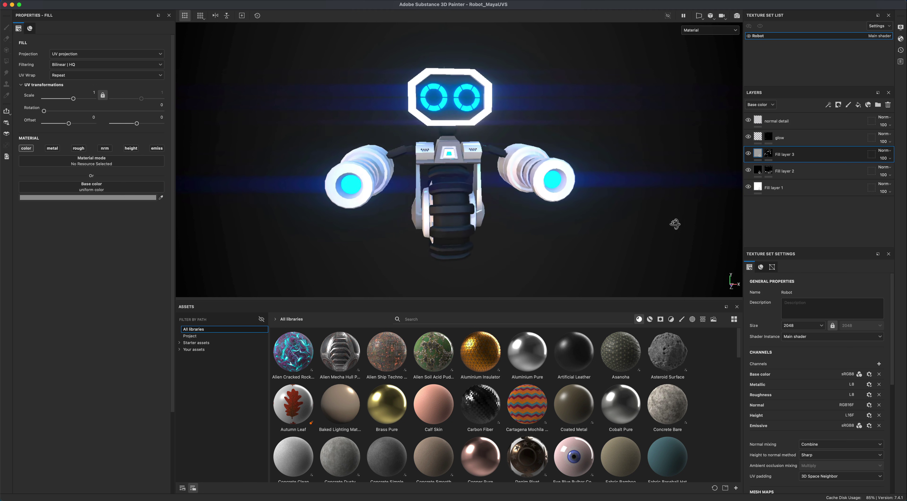
pyautogui.scroll(-3, 602, 227)
pyautogui.moveTo(574, 229)
pyautogui.keyDown('alt'); pyautogui.mouseDown()
pyautogui.moveTo(627, 224)
pyautogui.moveTo(560, 233)
pyautogui.moveTo(675, 233)
pyautogui.moveTo(655, 247)
pyautogui.moveTo(491, 223)
pyautogui.moveTo(605, 228)
pyautogui.moveTo(578, 230)
pyautogui.mouseUp(); pyautogui.keyUp('alt')
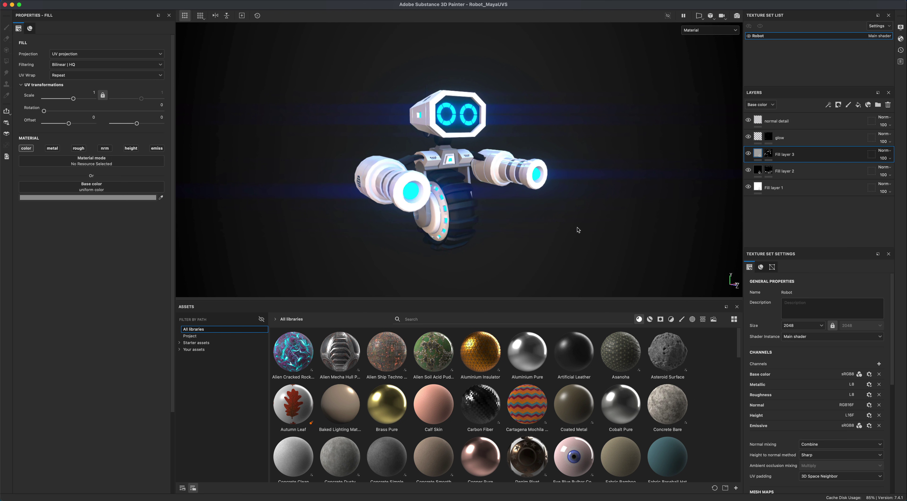
pyautogui.keyDown('alt'); pyautogui.moveTo(339, 115); pyautogui.dragTo(298, 110); pyautogui.keyUp('alt')
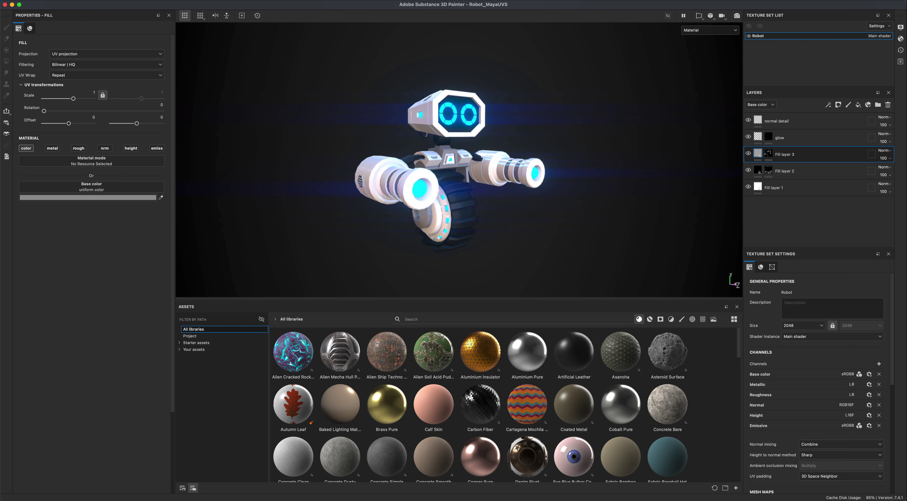
# - Open the texture export settings and set the padding to Dilation + default background color
pyautogui.click(78, 1)
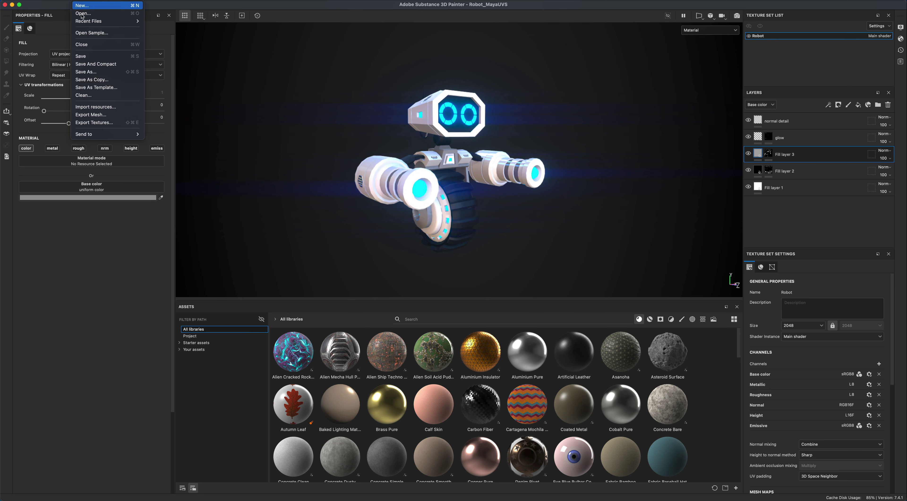
pyautogui.click(102, 123)
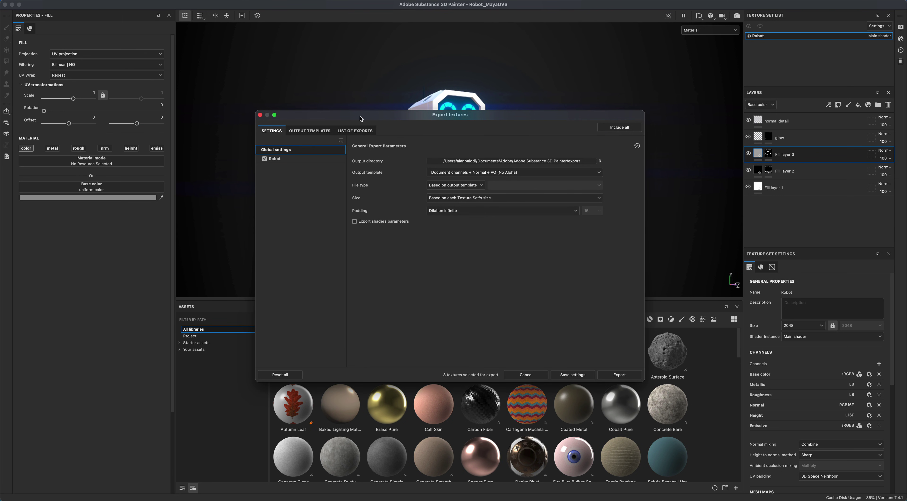
pyautogui.moveTo(360, 118); pyautogui.dragTo(366, 119)
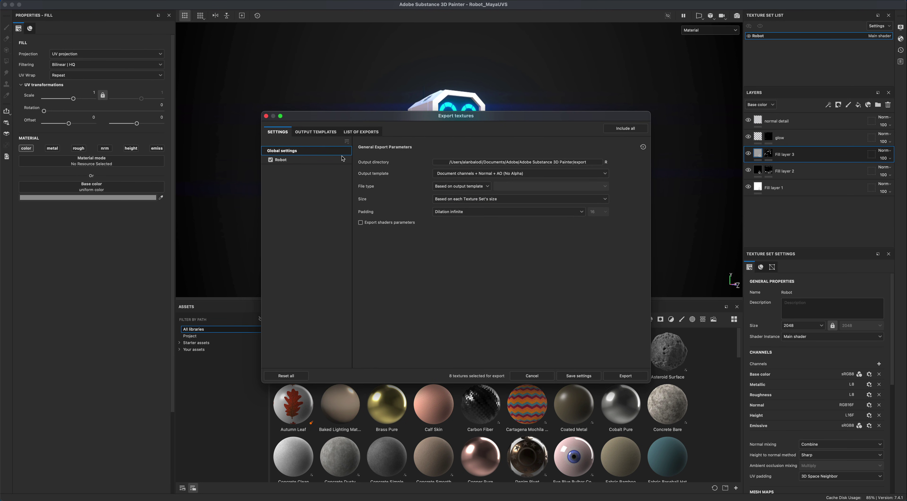
pyautogui.click(491, 214)
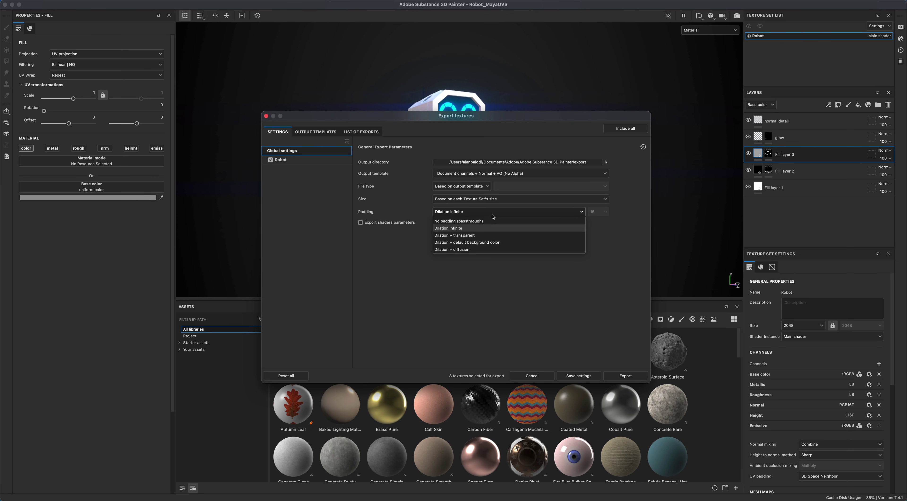
pyautogui.click(488, 243)
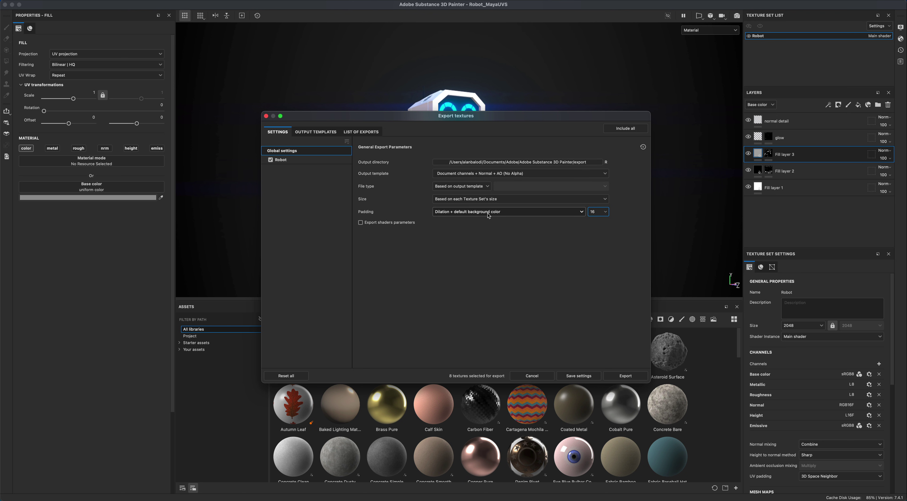
pyautogui.moveTo(487, 120); pyautogui.dragTo(460, 131)
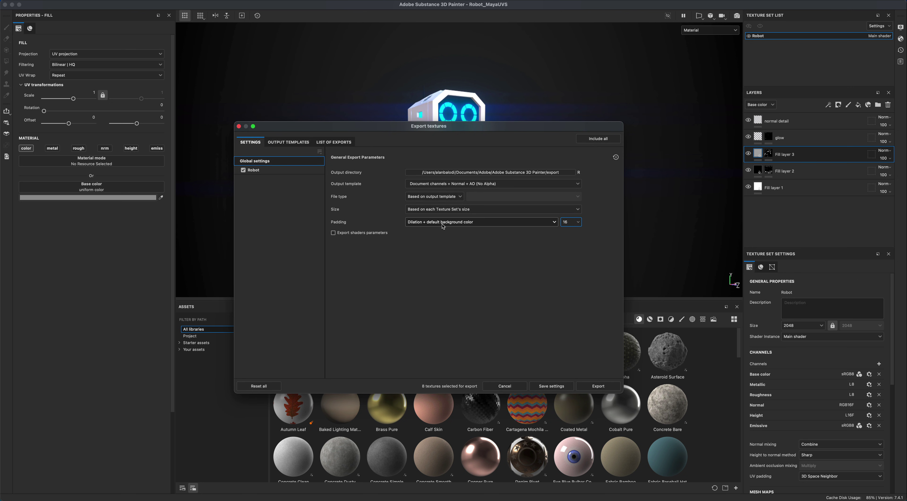
pyautogui.click(471, 222)
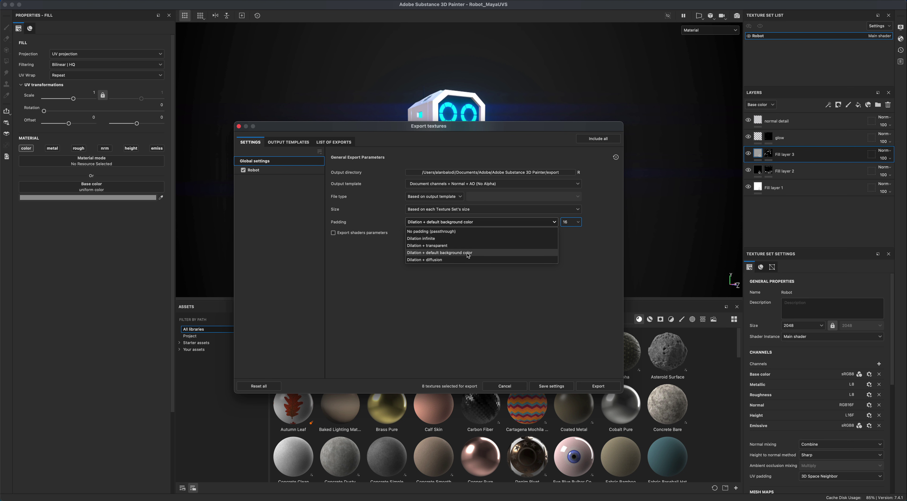
pyautogui.click(447, 253)
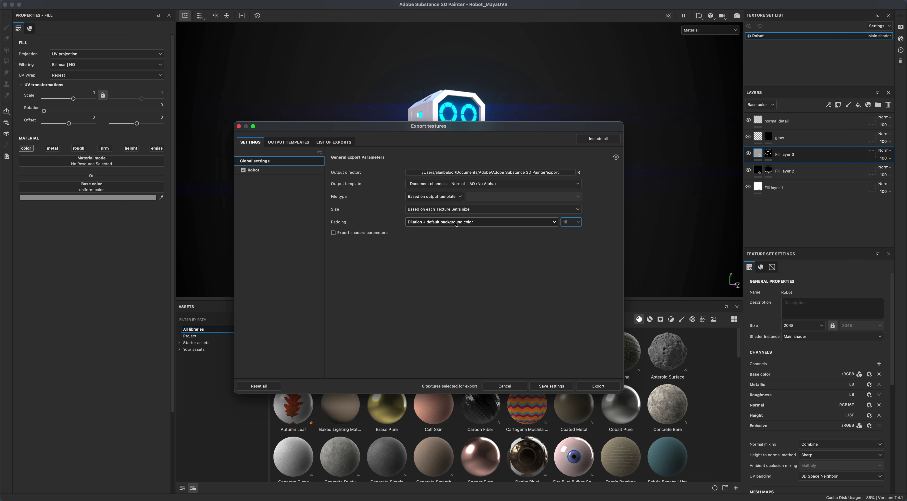
# - Set the export size for all texture sets to 2048 and keep the file type based on the output template
pyautogui.click(440, 210)
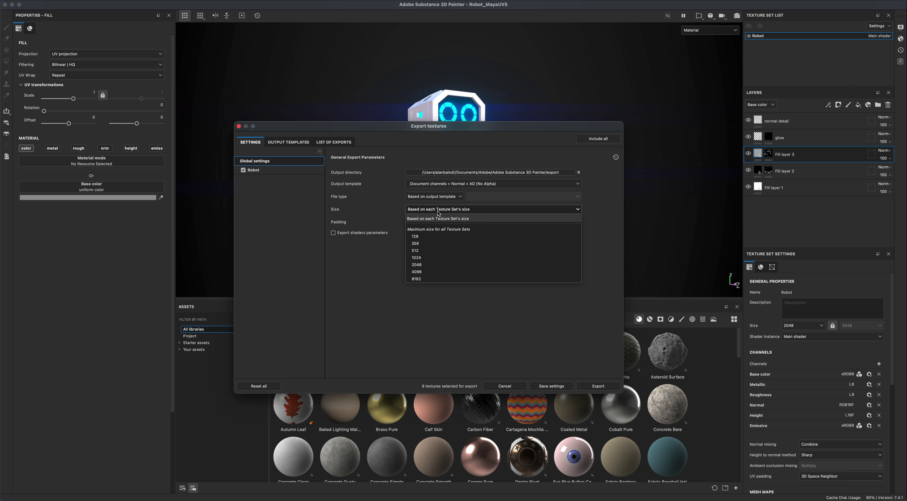
pyautogui.click(436, 265)
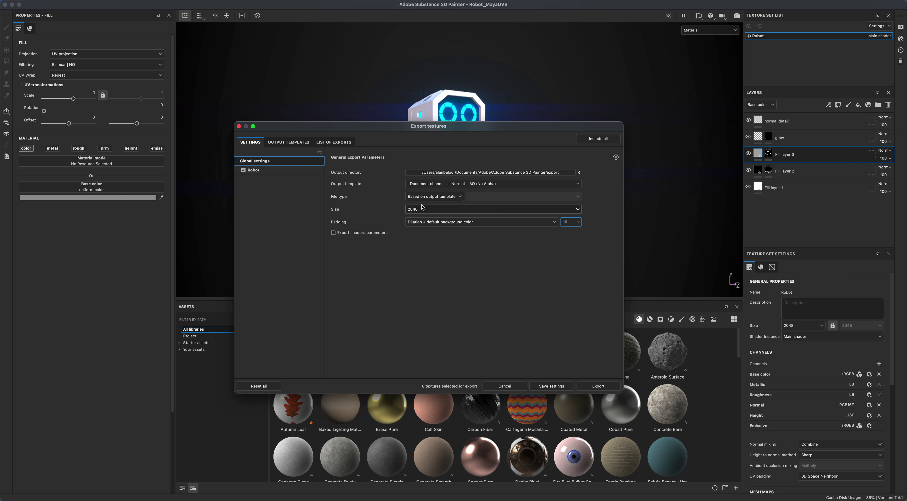
pyautogui.click(431, 197)
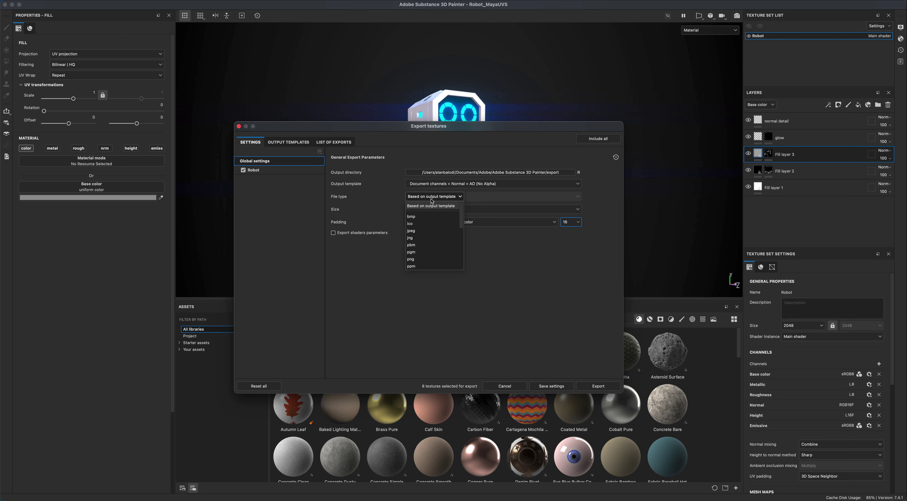
pyautogui.click(431, 200)
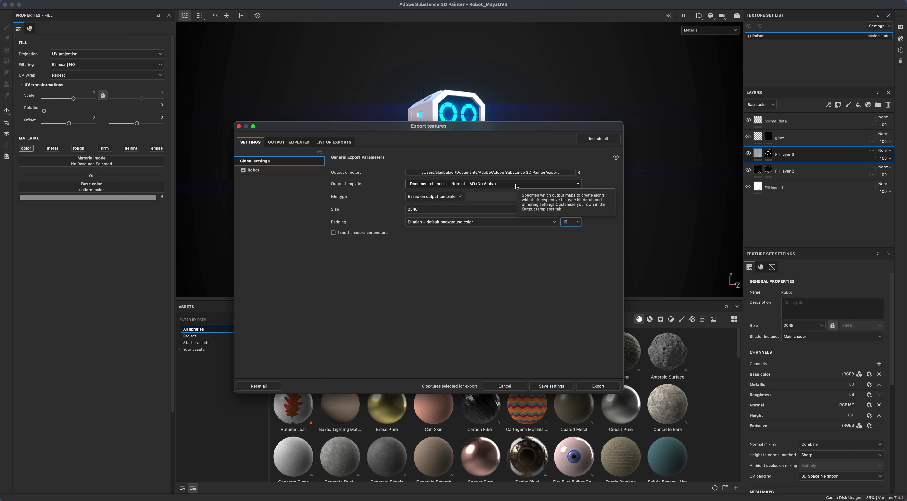
# - Set the output template to Unity Universal Render Pipeline (Metallic Standard)
pyautogui.moveTo(512, 130); pyautogui.dragTo(464, 159)
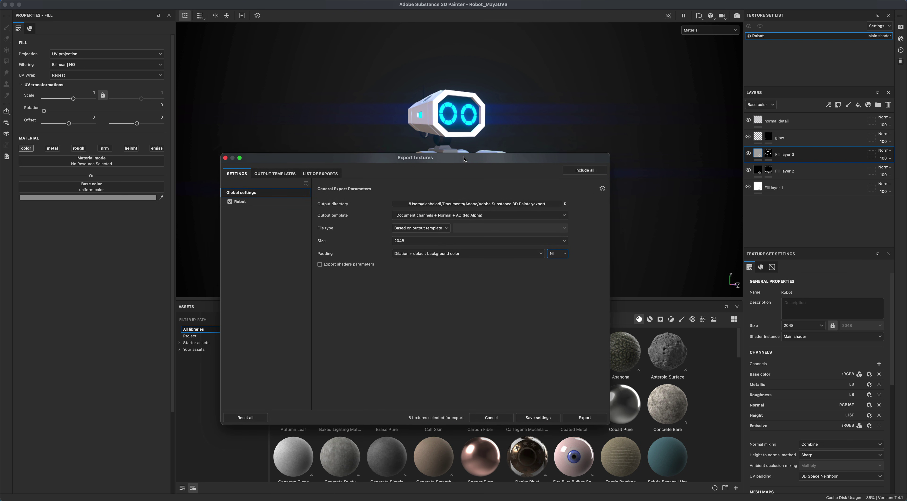
pyautogui.click(480, 218)
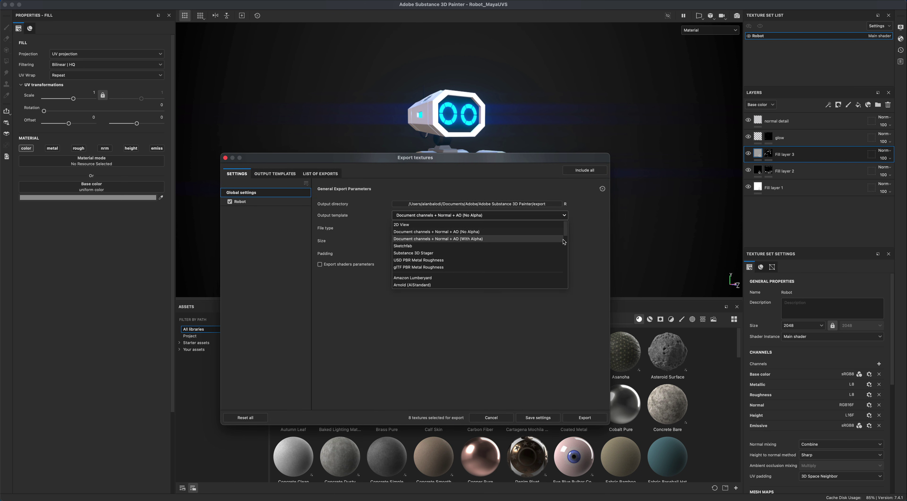
pyautogui.moveTo(565, 228); pyautogui.dragTo(569, 278)
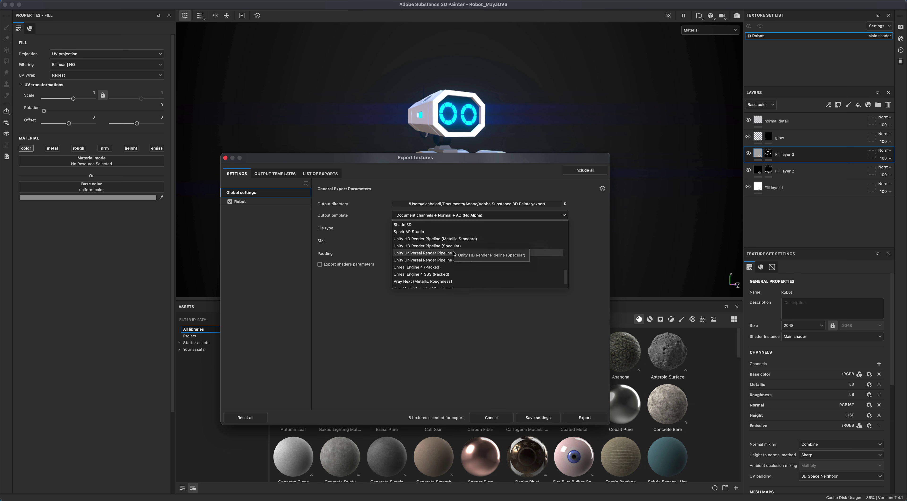
pyautogui.click(449, 253)
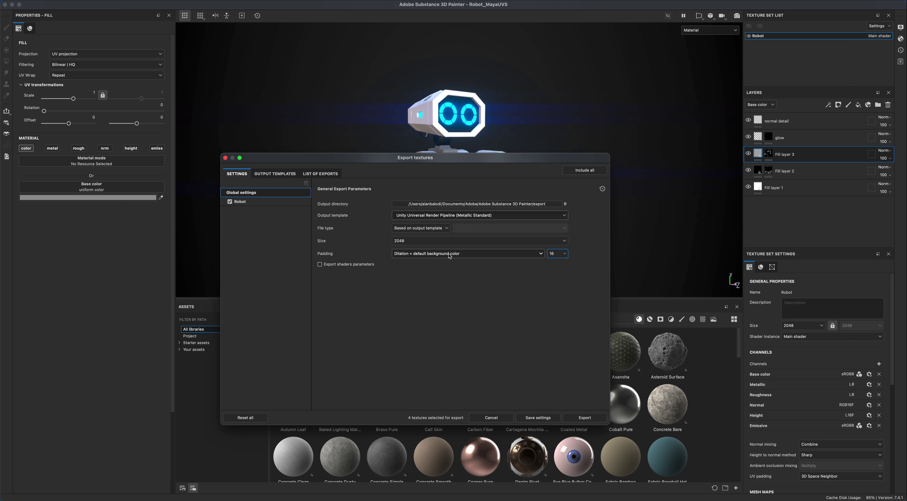
# - Examine the Robot texture set's export parameters, its output maps and the list of files selected for export
pyautogui.click(257, 204)
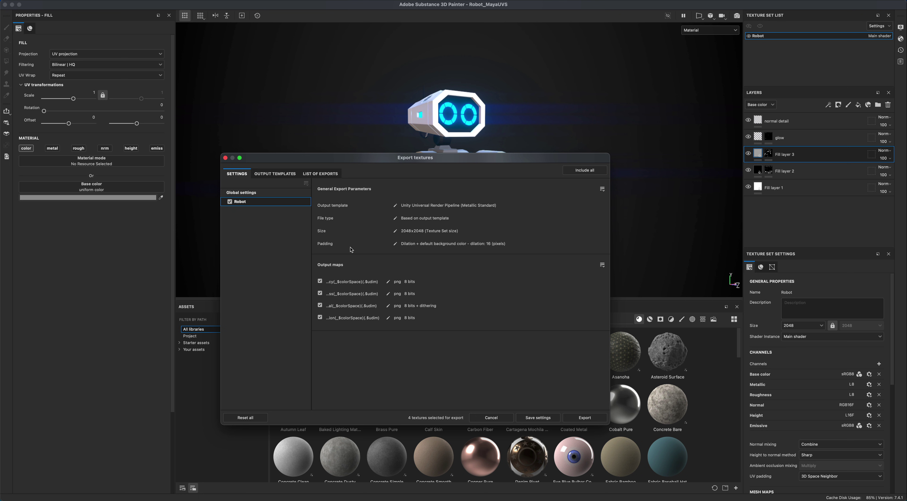
pyautogui.click(318, 173)
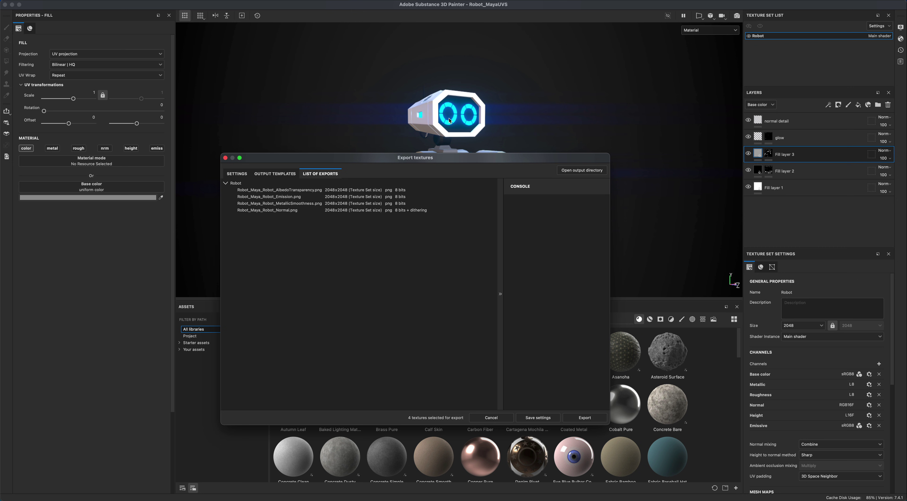
pyautogui.moveTo(390, 162); pyautogui.dragTo(445, 188)
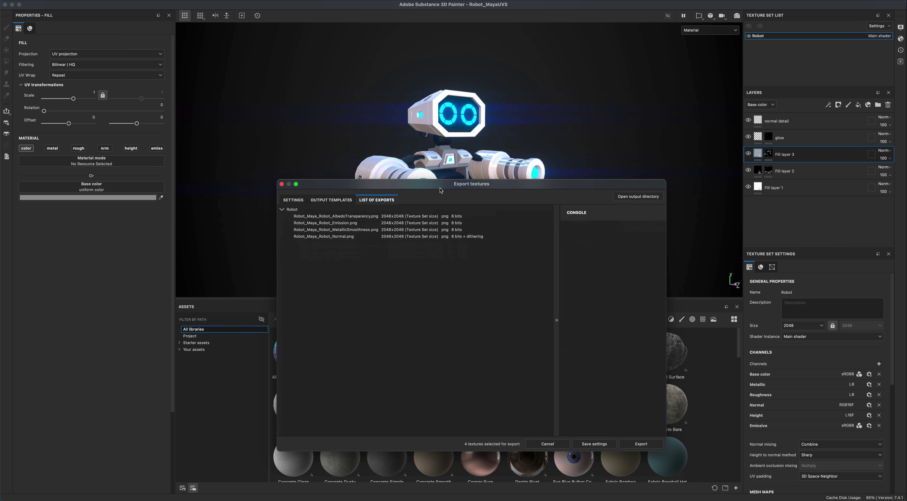
pyautogui.click(292, 200)
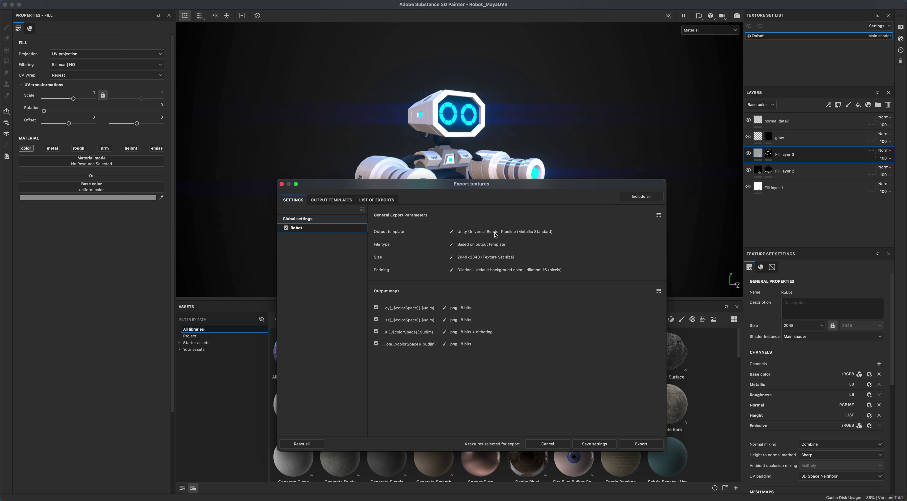
# - Browse for a new global output directory and create a folder named textures inside the Desktop's Robot-YouTube folder
pyautogui.click(331, 219)
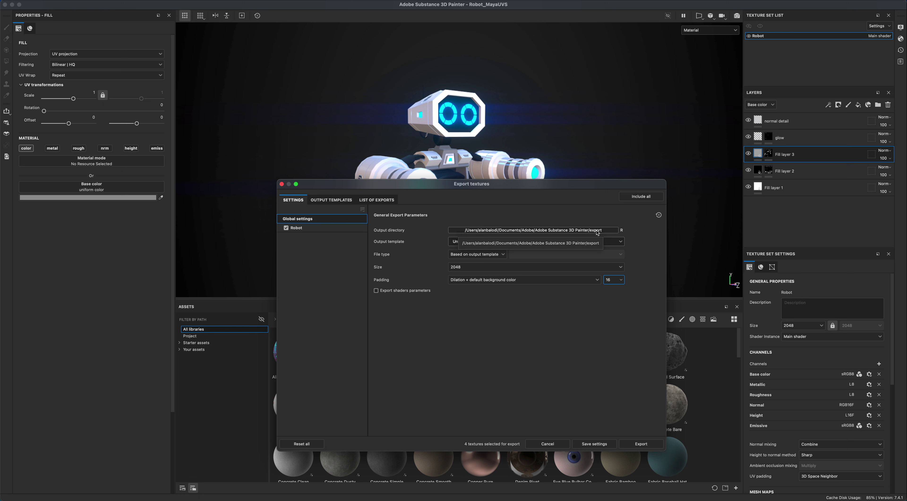
pyautogui.click(609, 234)
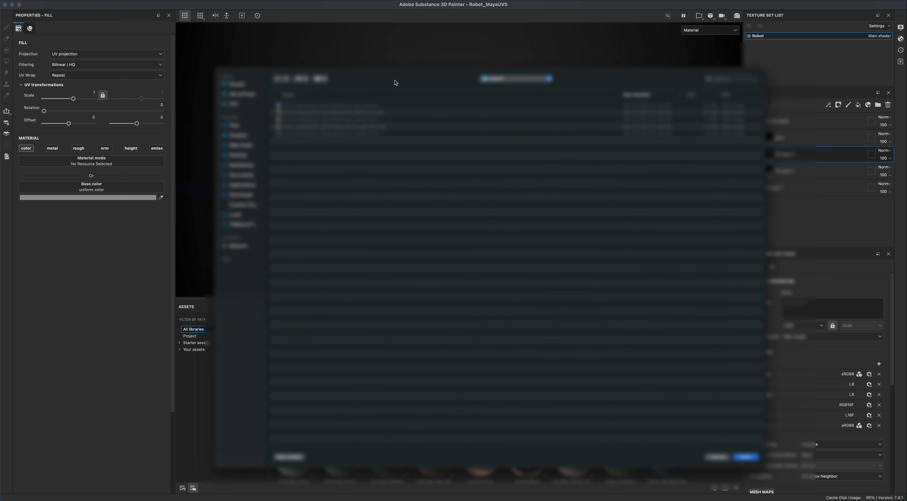
pyautogui.click(243, 155)
pyautogui.doubleClick(302, 105)
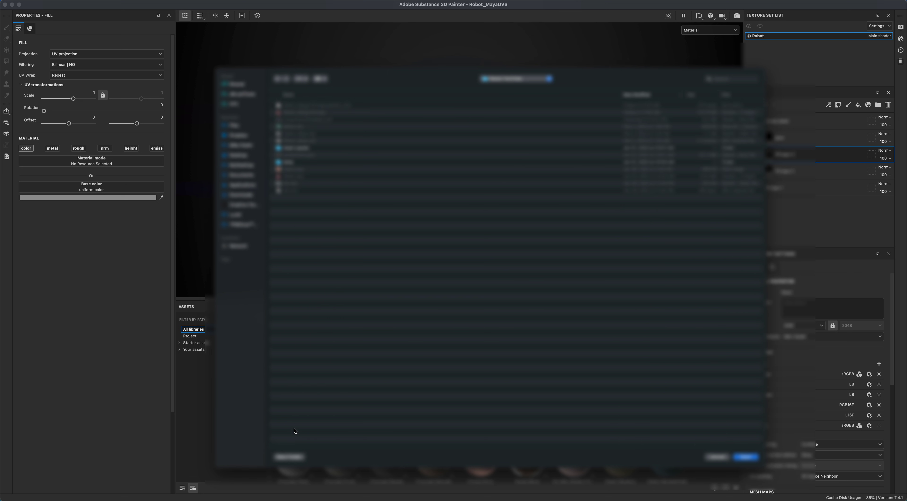
pyautogui.click(300, 456)
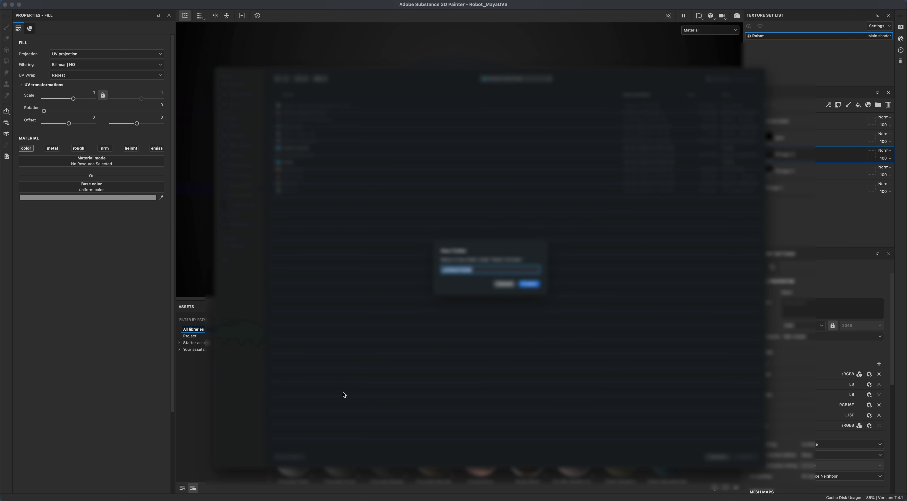
pyautogui.write('Textur')
pyautogui.press('Return')
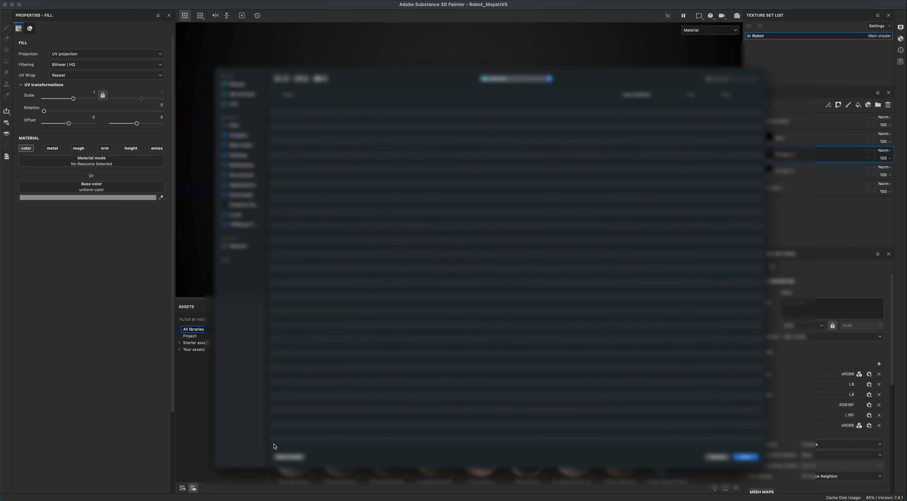
# - Create a subfolder named URP inside the textures folder and choose it as the output directory
pyautogui.click(288, 457)
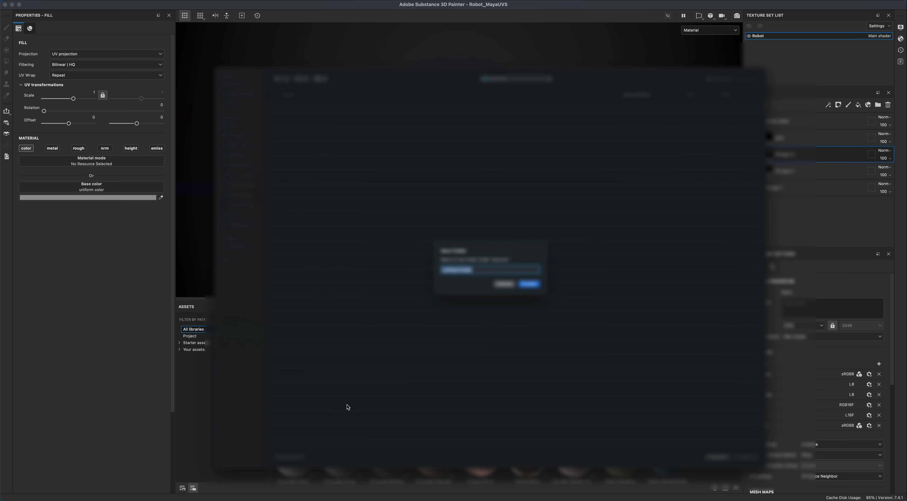
pyautogui.write('robot')
pyautogui.click(528, 284)
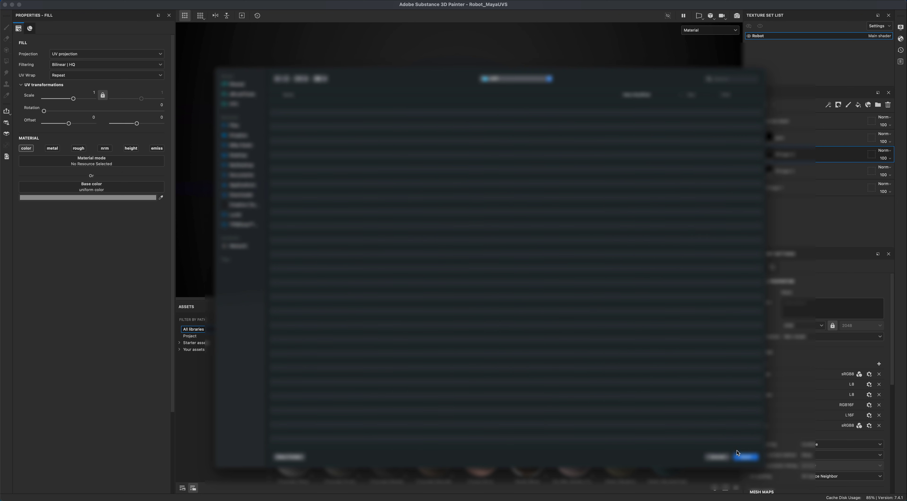
pyautogui.click(745, 457)
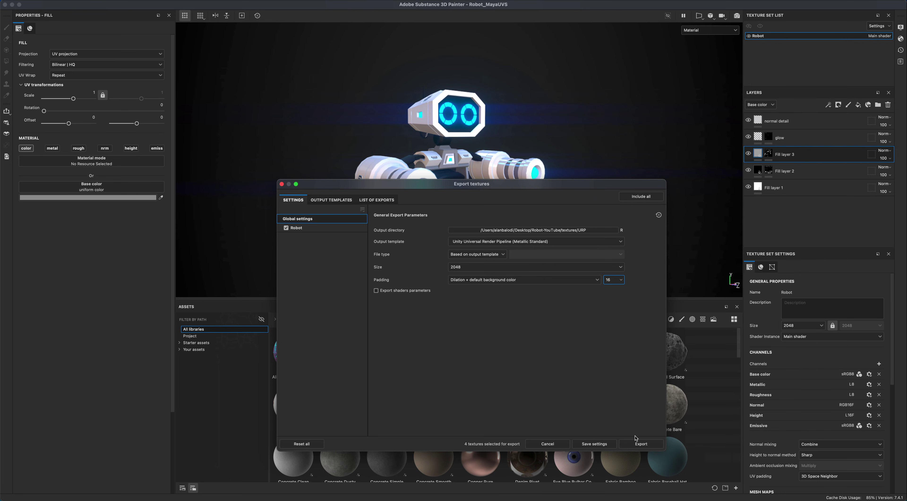
# - Export the Robot textures and open the output directory
pyautogui.click(640, 444)
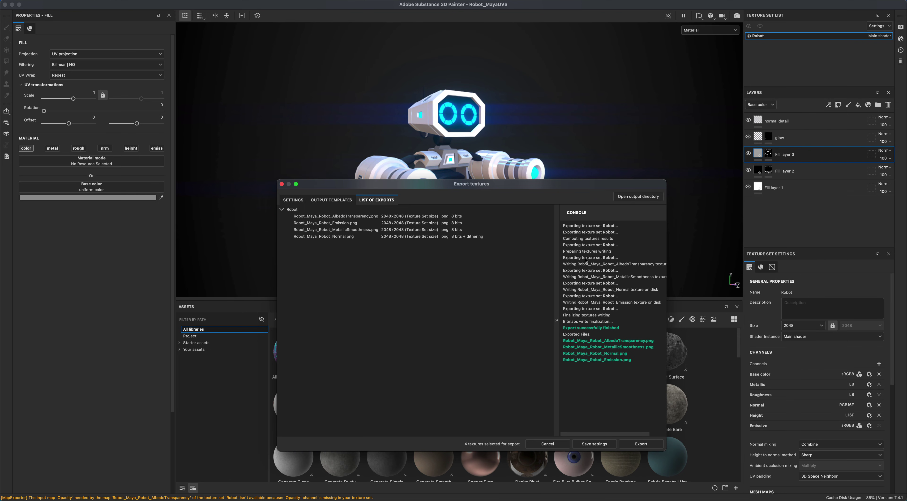
pyautogui.click(636, 198)
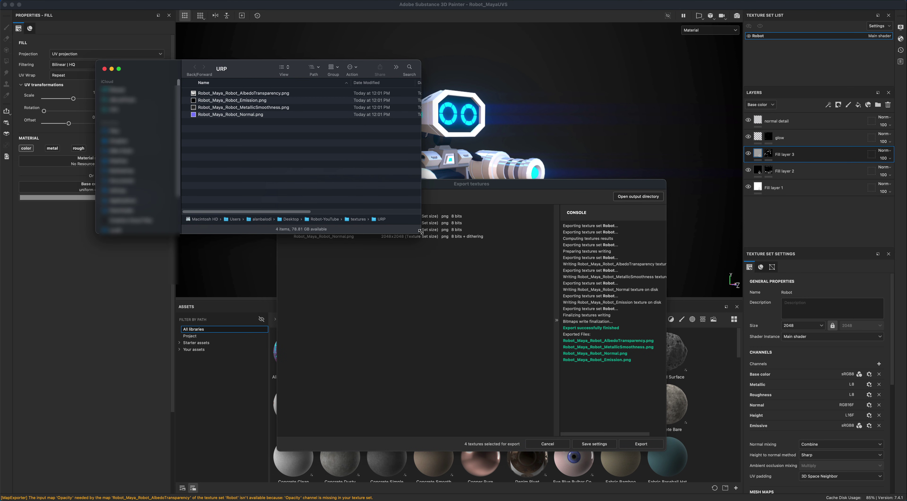
# - Enlarge the URP folder window, show the files as icons and examine the AlbedoTransparency and Emission maps
pyautogui.moveTo(420, 232); pyautogui.dragTo(618, 373)
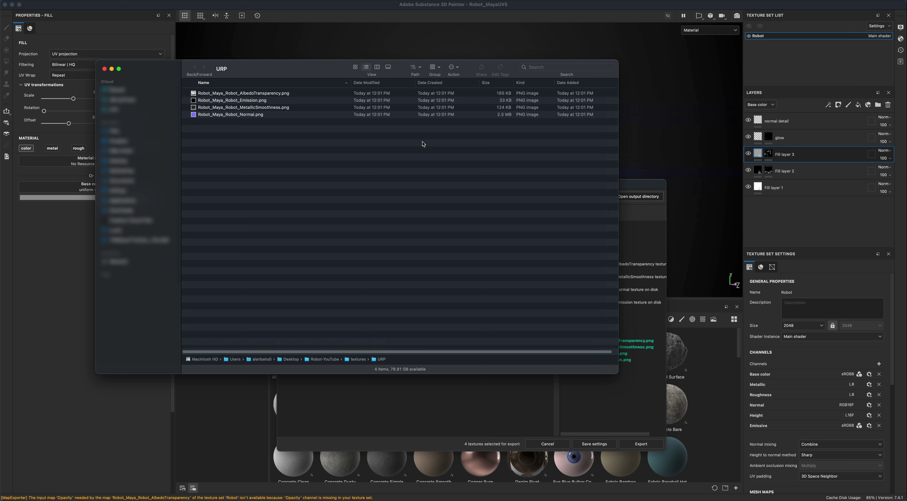
pyautogui.click(355, 67)
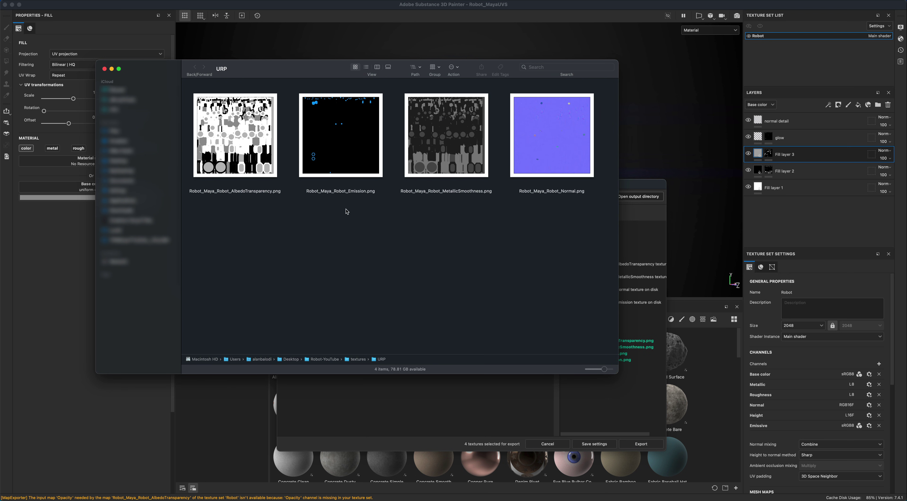
pyautogui.click(261, 157)
pyautogui.click(333, 157)
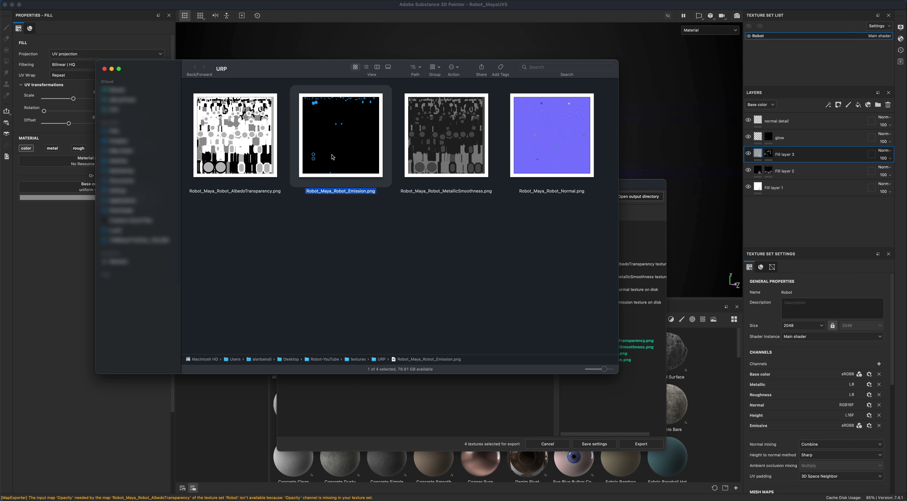
# - Examine the exported MetallicSmoothness and Normal maps, preview the Normal map enlarged, and close the URP folder window
pyautogui.click(429, 156)
pyautogui.click(542, 156)
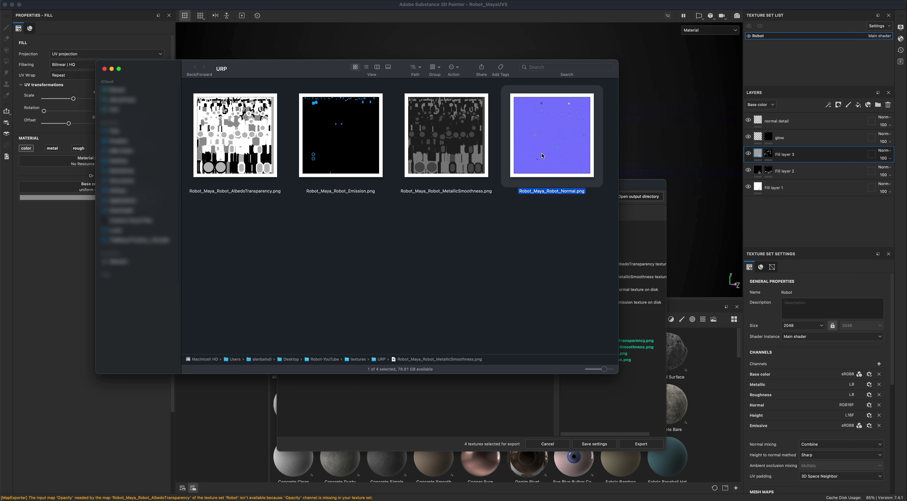
pyautogui.press('space')
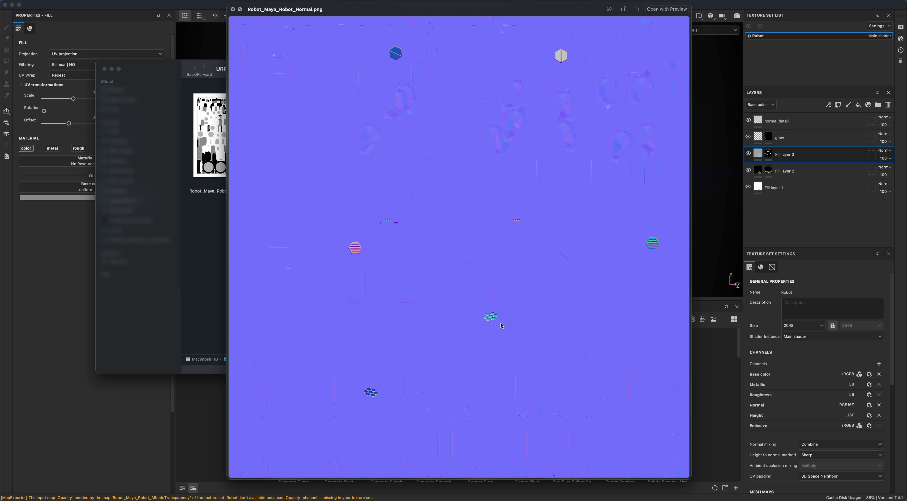
pyautogui.click(232, 10)
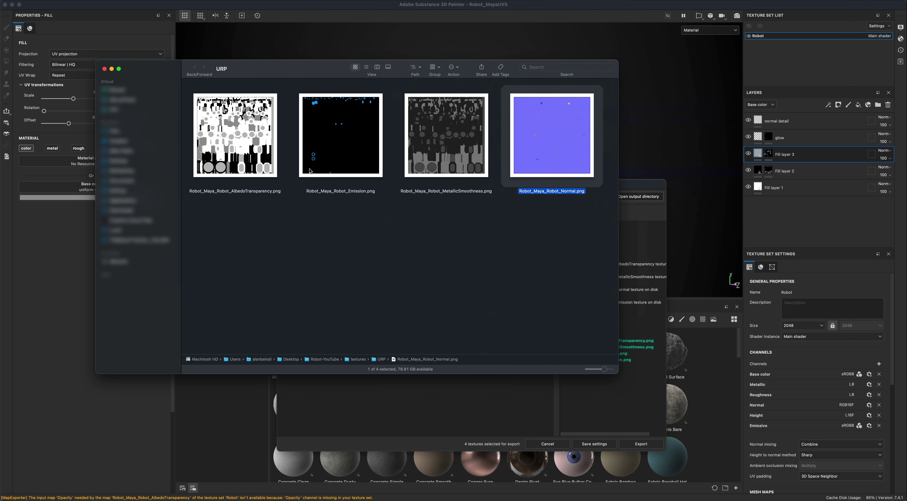
pyautogui.click(105, 69)
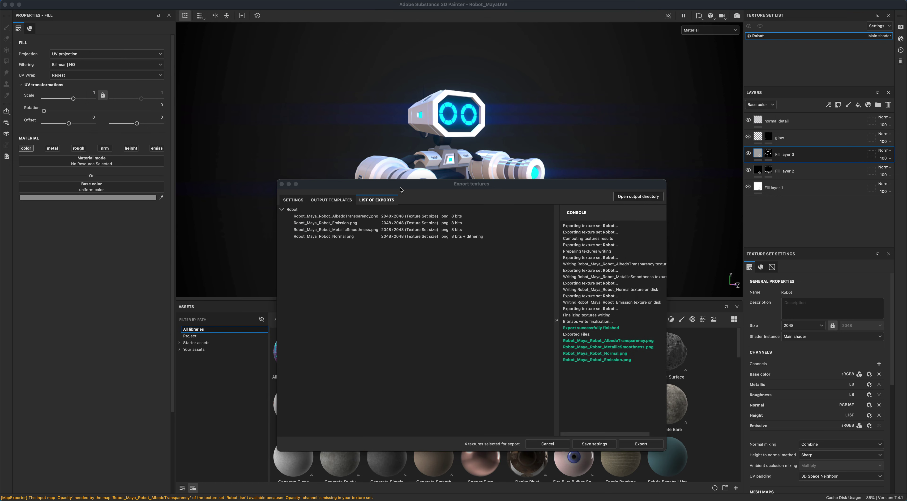
# - Set the global output template to Unity HD Render Pipeline (Metallic Standard) and review the Robot set's output maps and list of exports
pyautogui.click(292, 200)
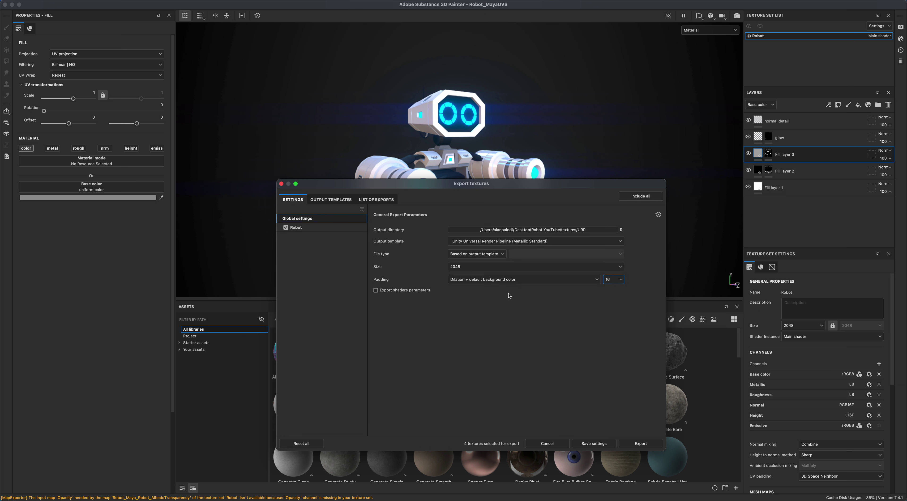
pyautogui.click(502, 243)
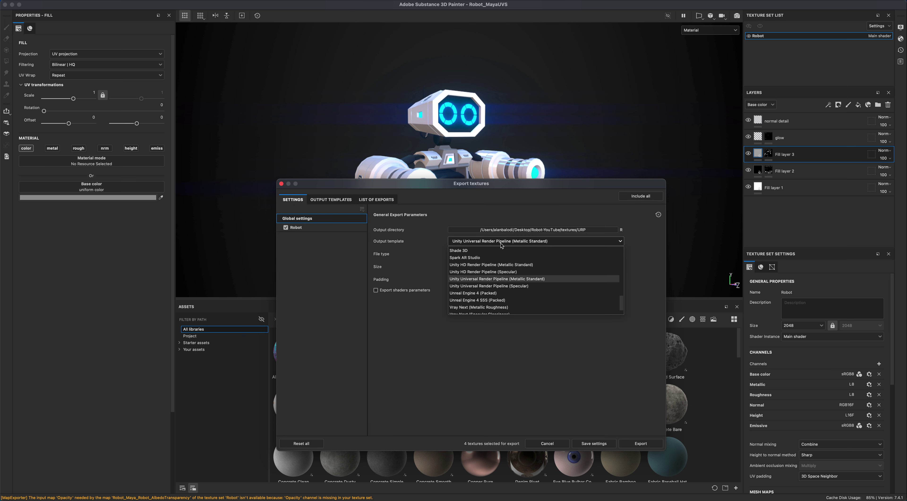
pyautogui.click(497, 267)
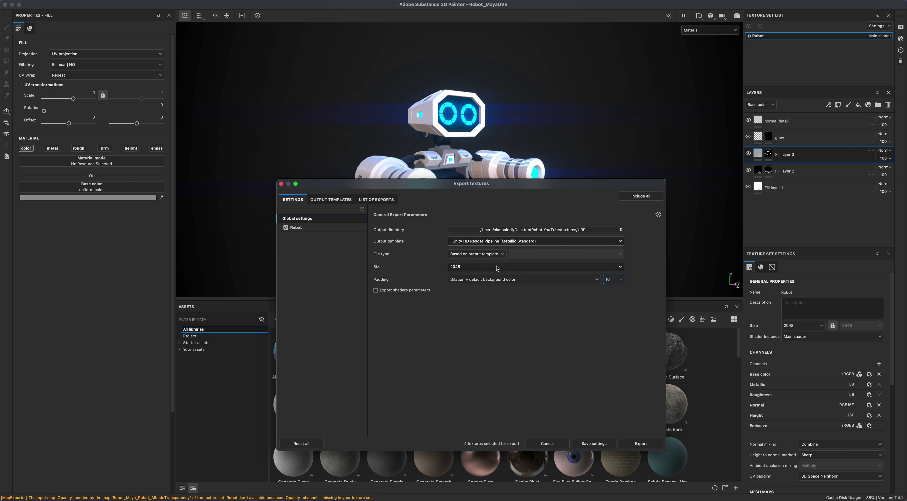
pyautogui.click(317, 228)
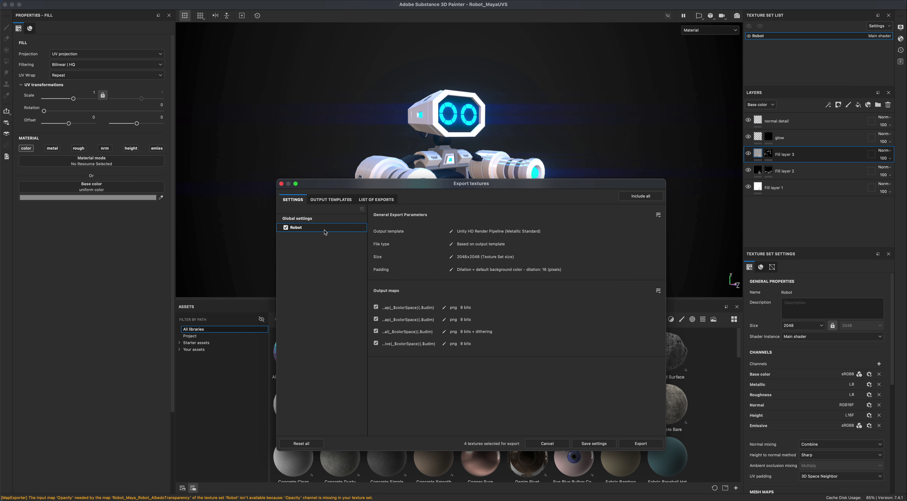
pyautogui.click(380, 200)
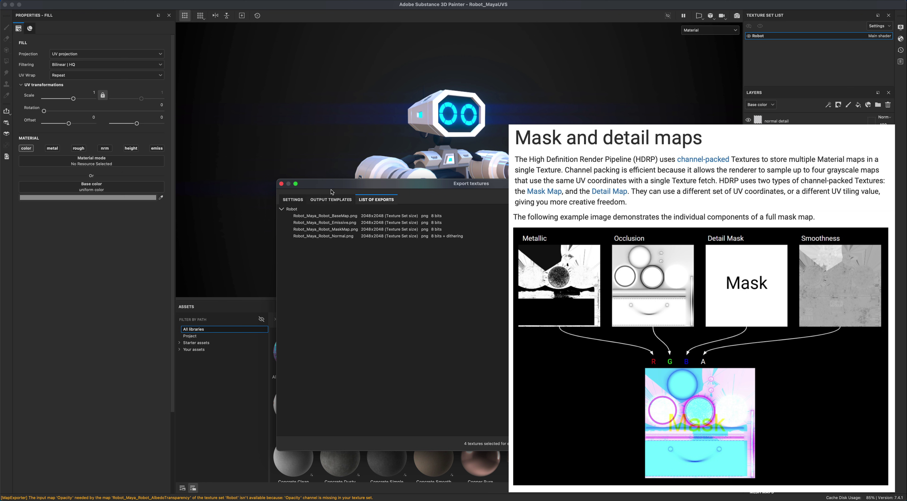
pyautogui.moveTo(329, 186); pyautogui.dragTo(324, 183)
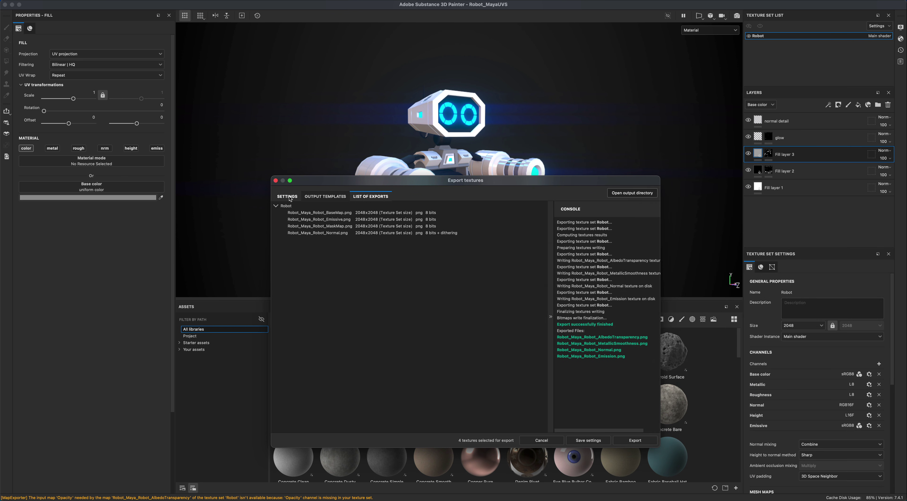
# - Create a subfolder named HD inside the textures folder and choose it as the global output directory
pyautogui.click(290, 198)
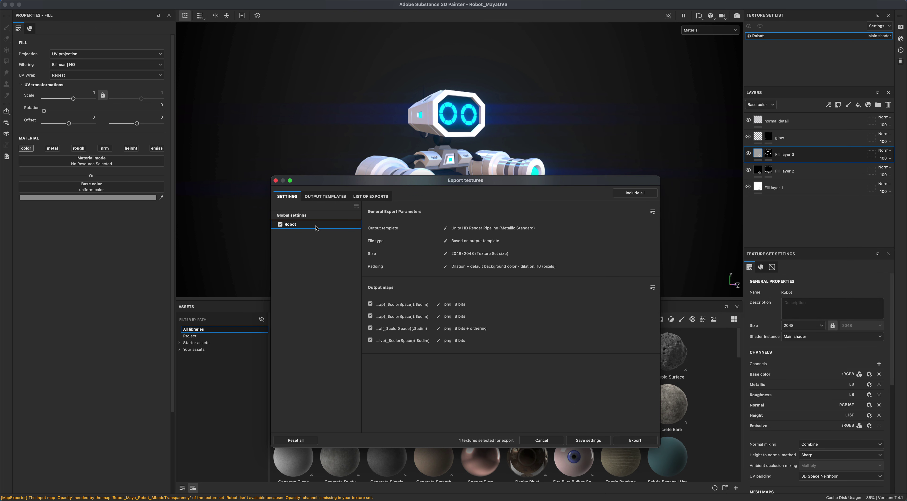
pyautogui.click(313, 215)
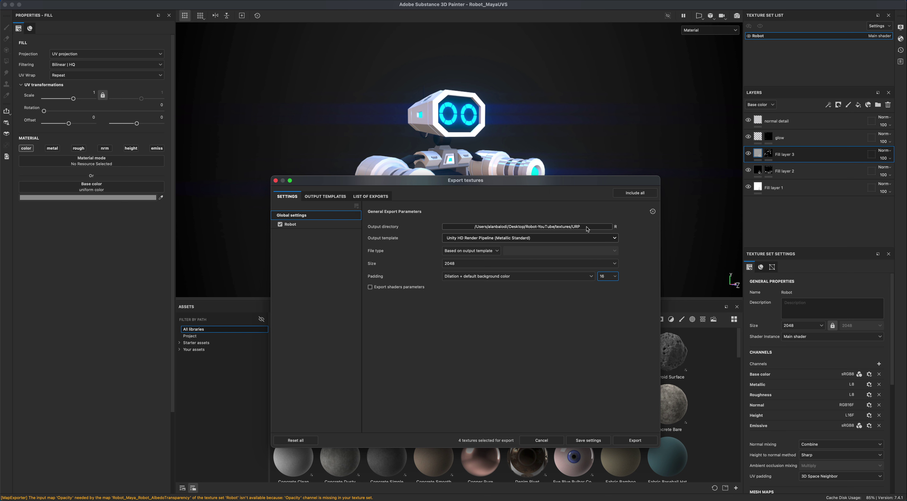
pyautogui.click(587, 228)
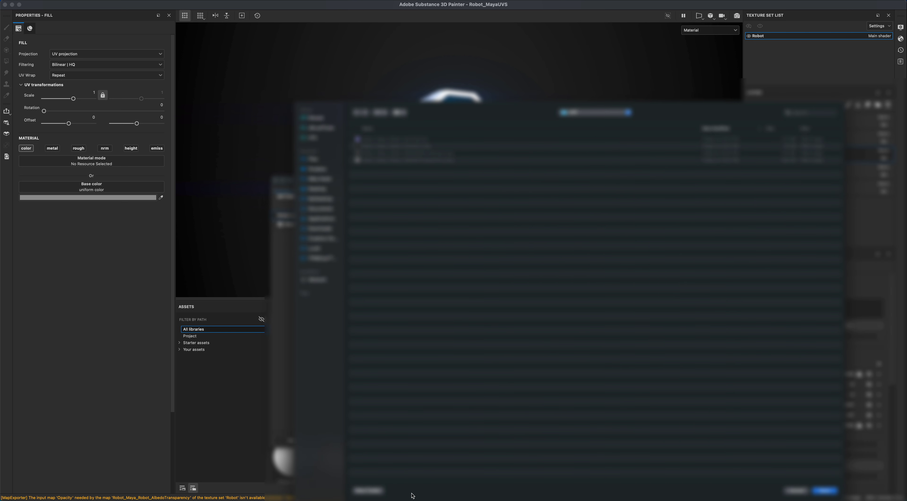
pyautogui.click(580, 112)
pyautogui.click(582, 121)
pyautogui.click(367, 490)
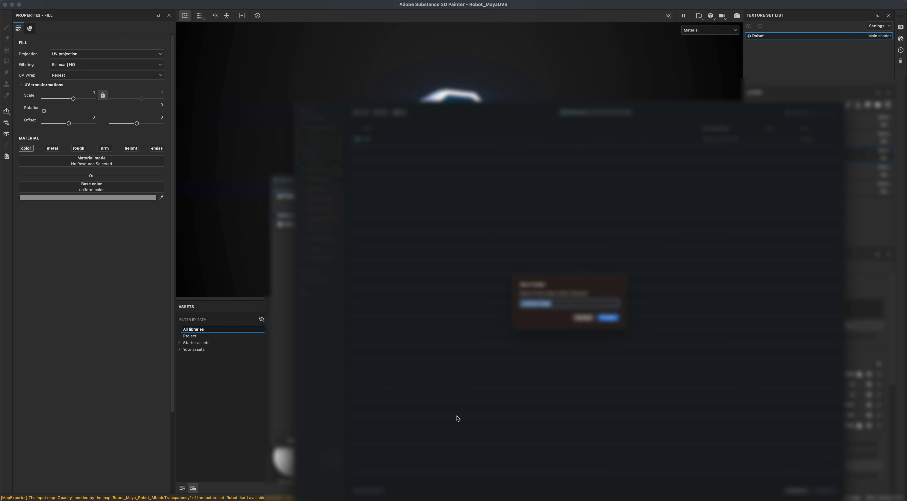
pyautogui.write('Uni')
pyautogui.click(607, 318)
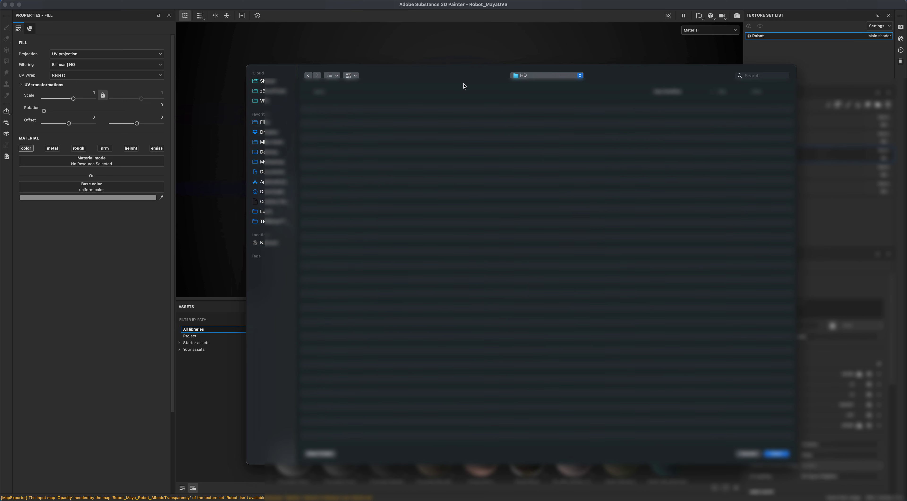
pyautogui.click(777, 454)
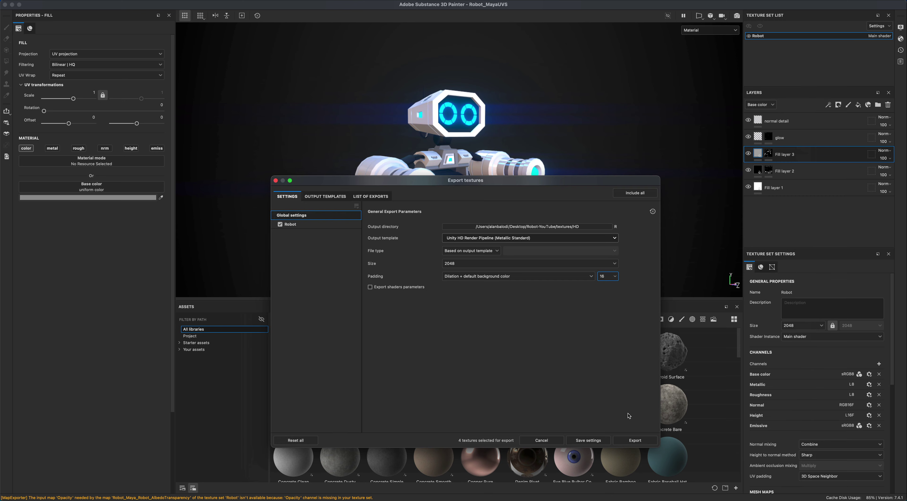
# - Export the Robot textures with the HD template and open the output directory in an enlarged folder window
pyautogui.click(633, 441)
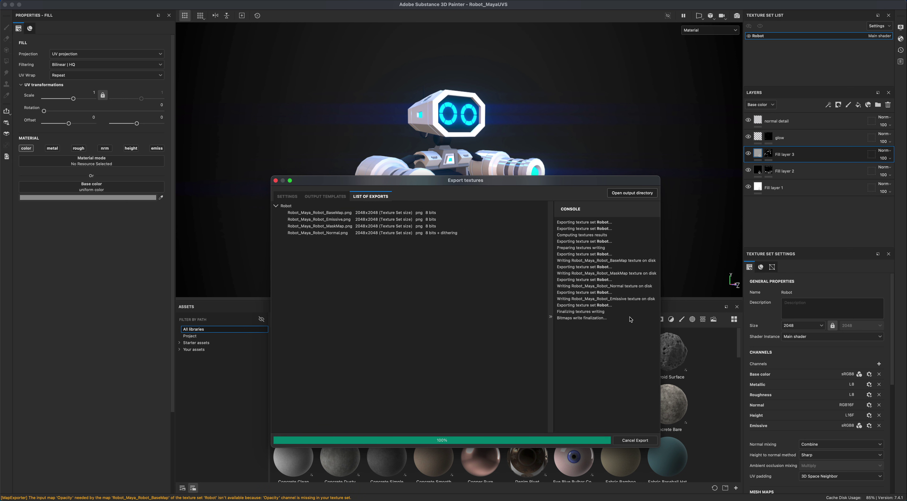
pyautogui.click(622, 195)
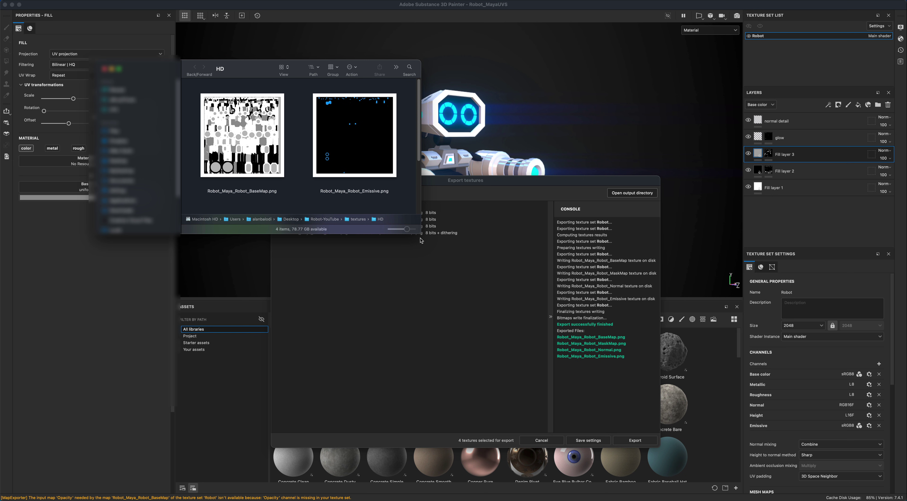
pyautogui.moveTo(420, 234); pyautogui.dragTo(738, 396)
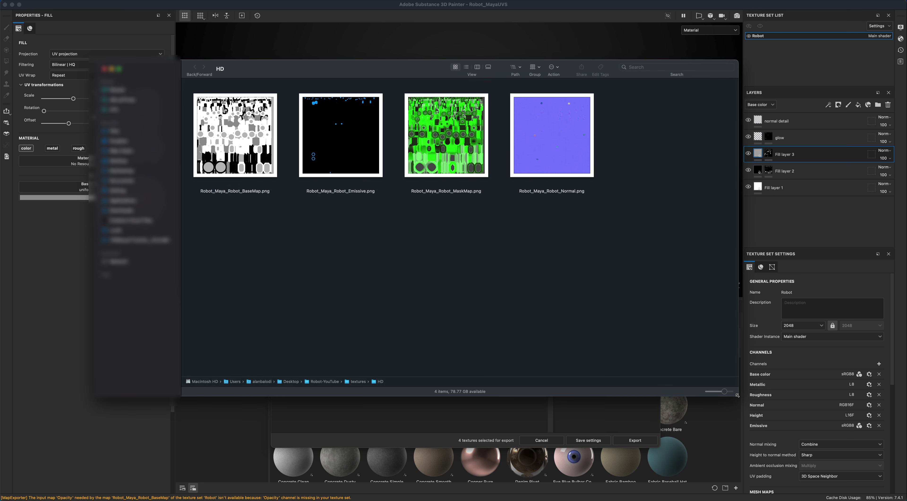
# - Preview Robot_Maya_Robot_MaskMap.png from the HD folder enlarged, and close the folder window
pyautogui.click(439, 156)
pyautogui.click(481, 213)
pyautogui.click(421, 140)
pyautogui.press('space')
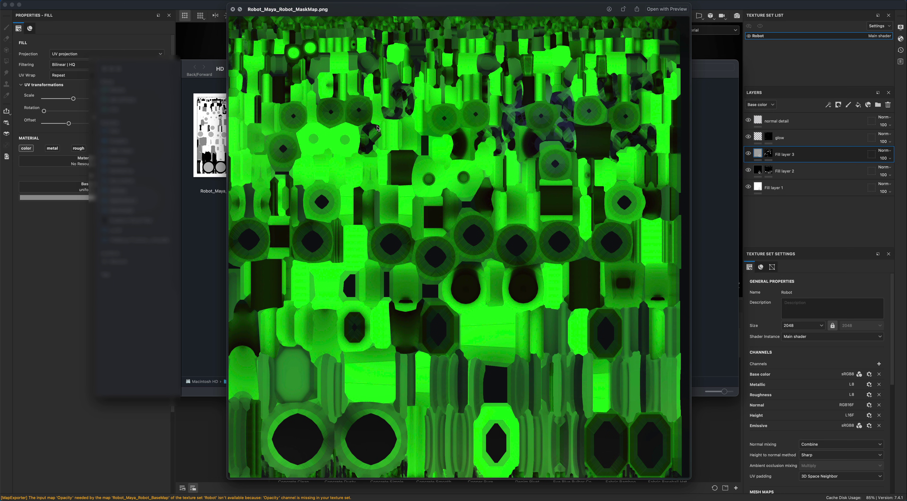
pyautogui.click(232, 9)
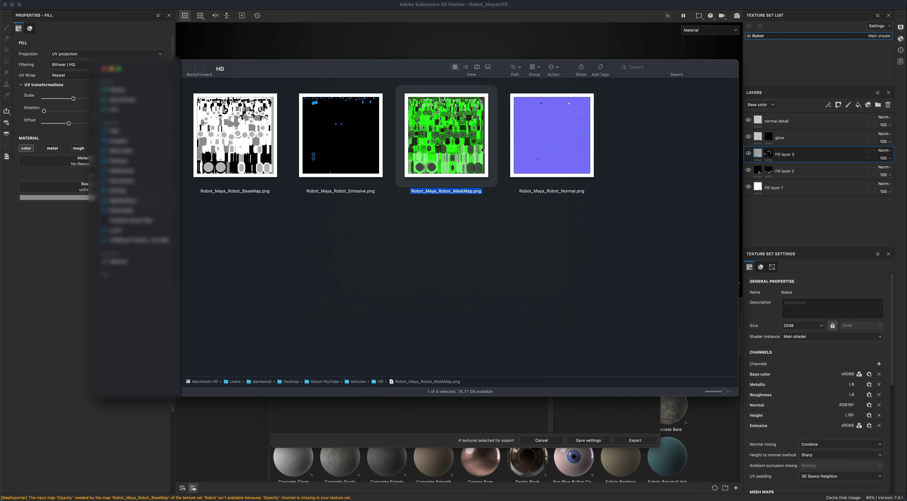
pyautogui.click(480, 230)
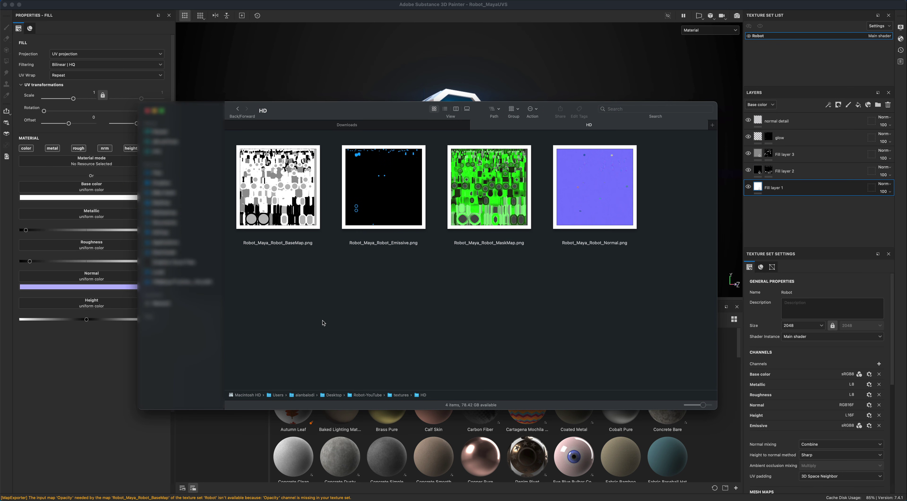
pyautogui.click(148, 110)
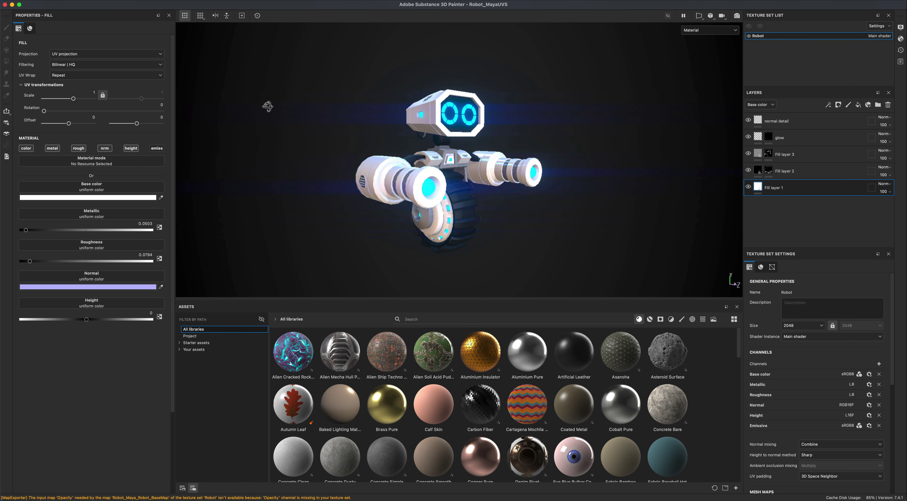
# - Reopen the texture export settings and set the global output template to PBR Metallic Roughness
pyautogui.click(83, 2)
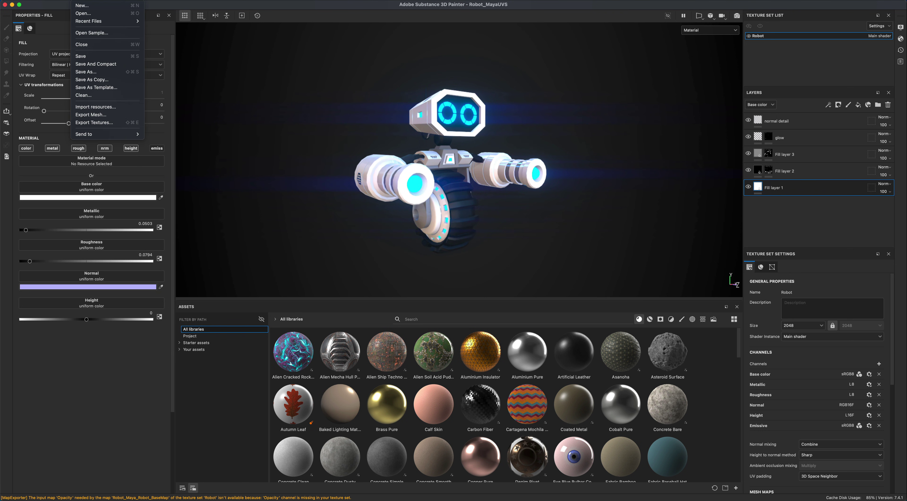
pyautogui.click(97, 123)
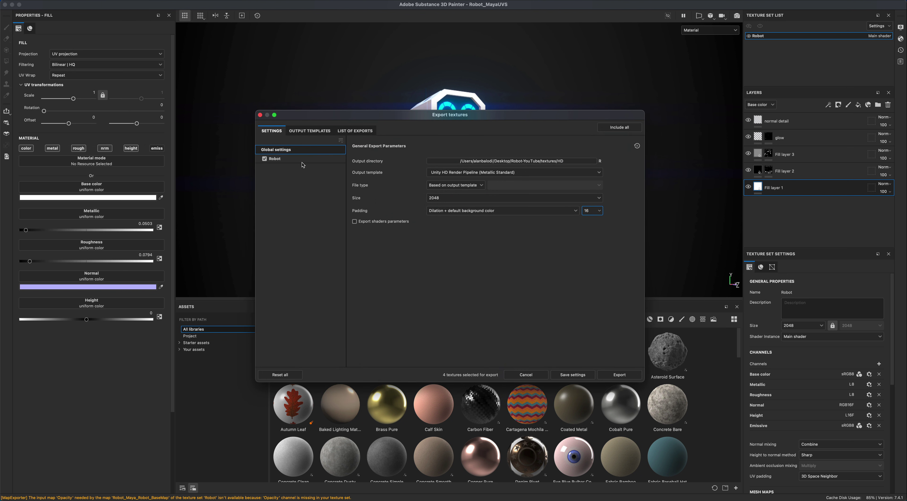
pyautogui.click(470, 173)
pyautogui.moveTo(603, 225)
pyautogui.mouseDown()
pyautogui.moveTo(603, 190)
pyautogui.moveTo(605, 216)
pyautogui.mouseUp()
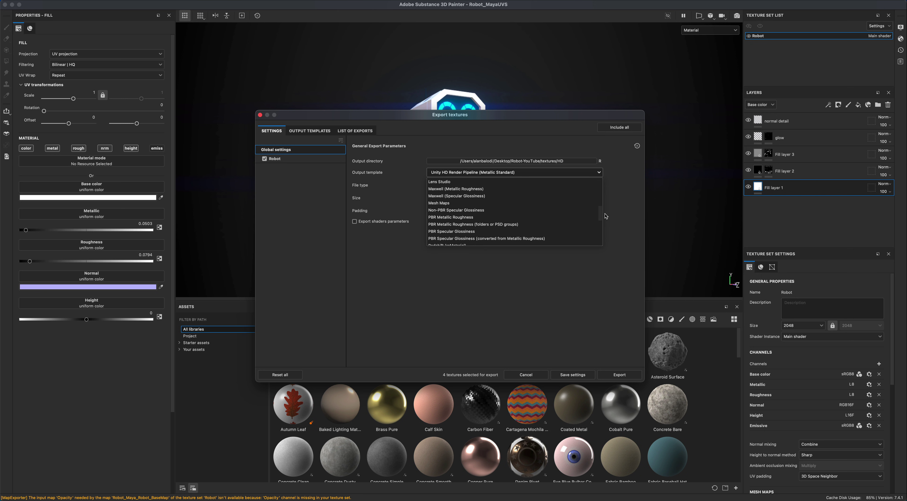
pyautogui.click(559, 217)
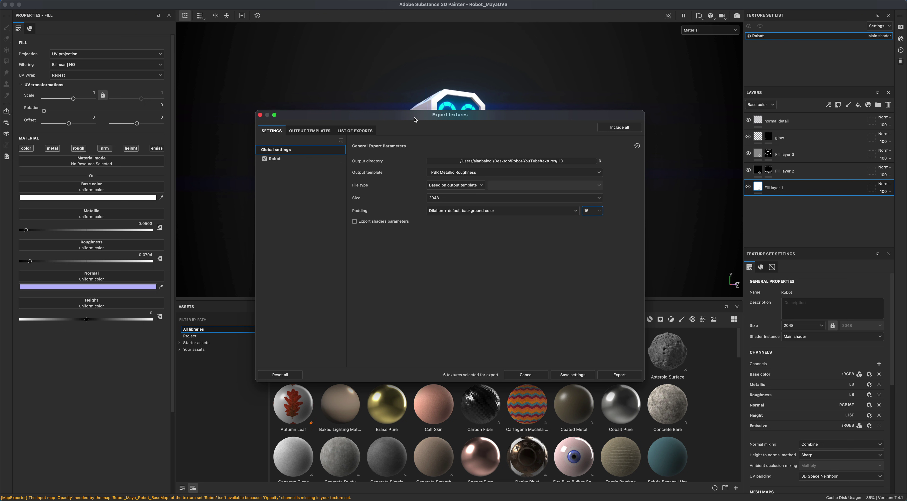
# - Review the list of maps the PBR Metallic Roughness template will export for Robot, and return to the export settings
pyautogui.moveTo(415, 116); pyautogui.dragTo(410, 161)
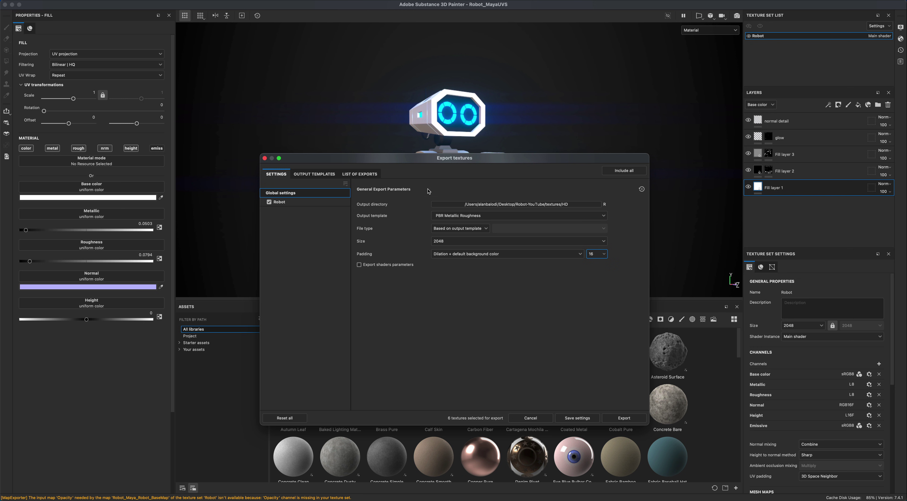
pyautogui.moveTo(413, 162); pyautogui.dragTo(409, 159)
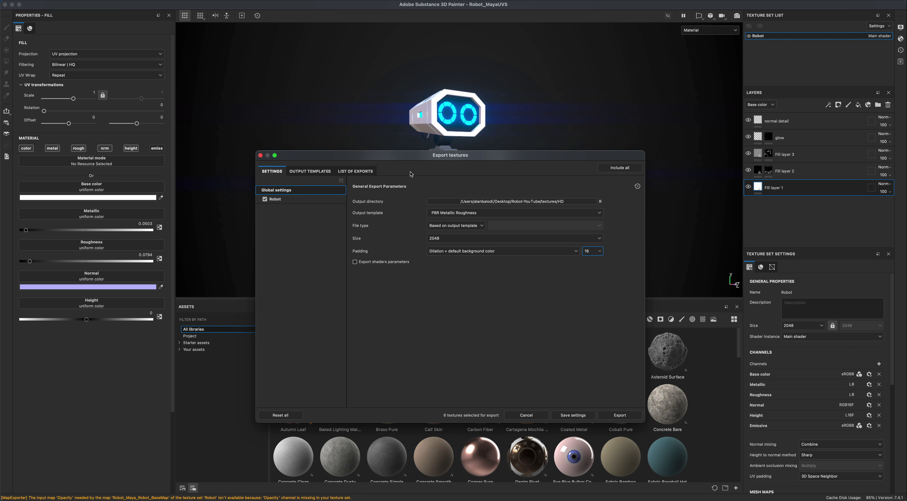
pyautogui.moveTo(409, 157); pyautogui.dragTo(409, 155)
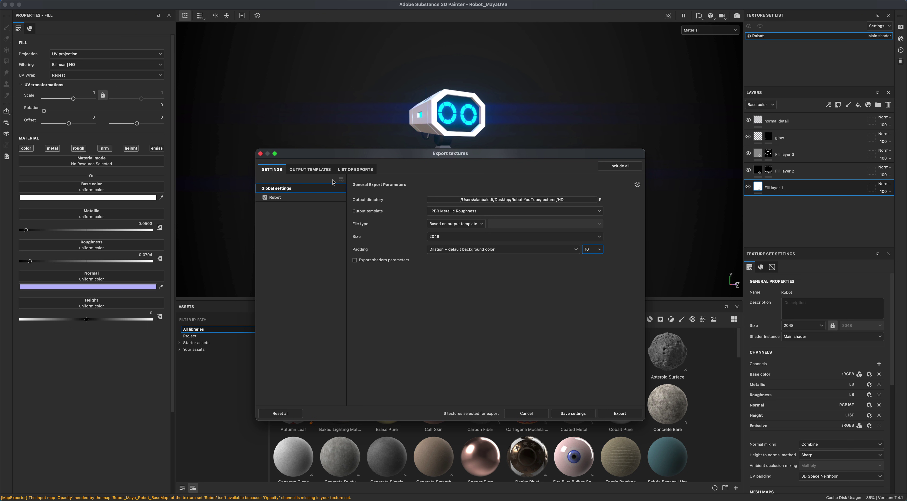
pyautogui.click(355, 169)
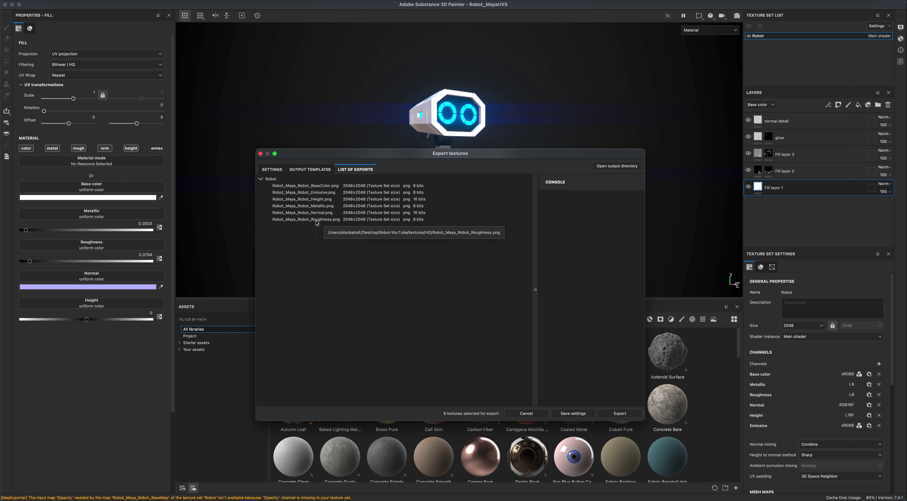
pyautogui.click(272, 170)
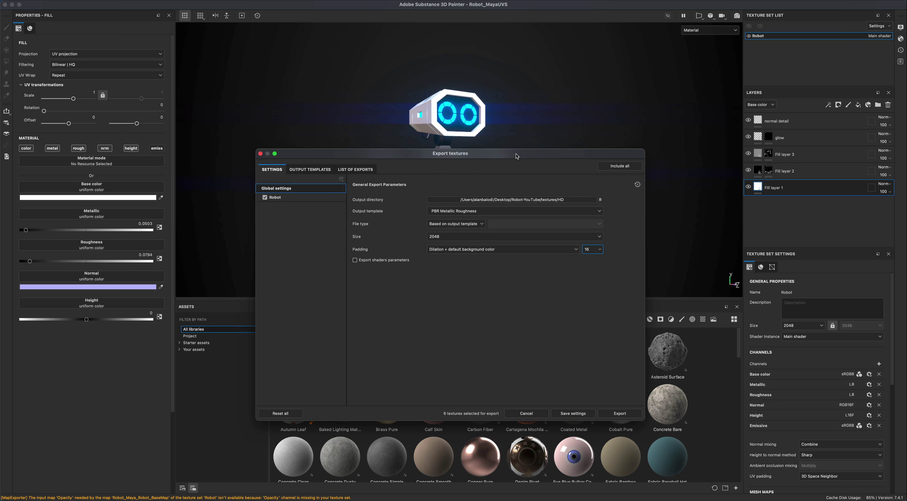
pyautogui.moveTo(516, 156); pyautogui.dragTo(513, 148)
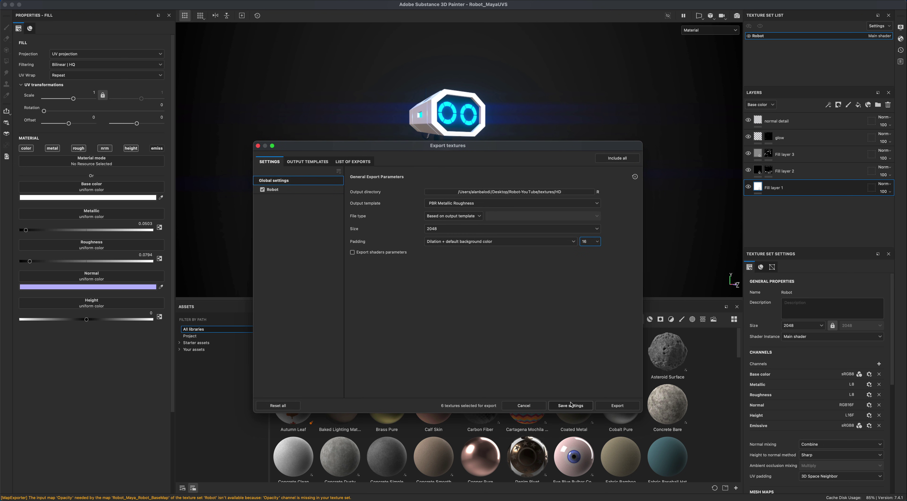
# - Create a PBR folder inside the textures folder and set it as the export's output directory
pyautogui.click(447, 192)
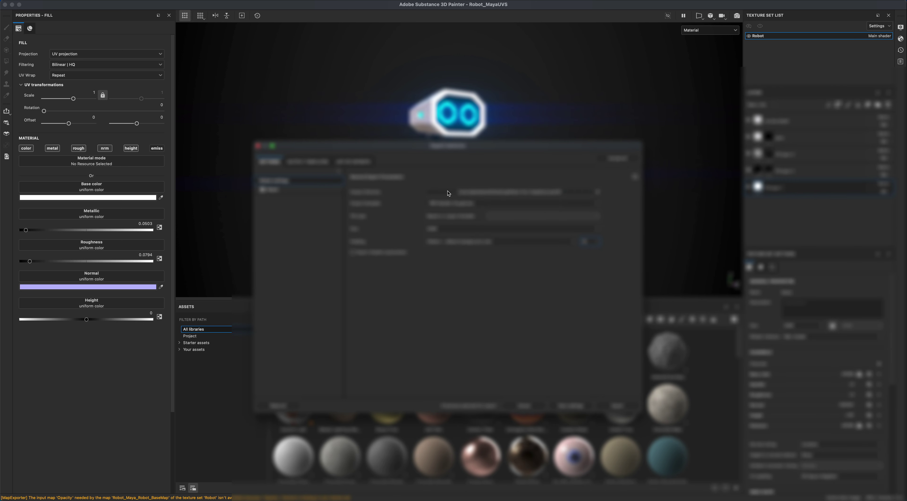
pyautogui.click(556, 115)
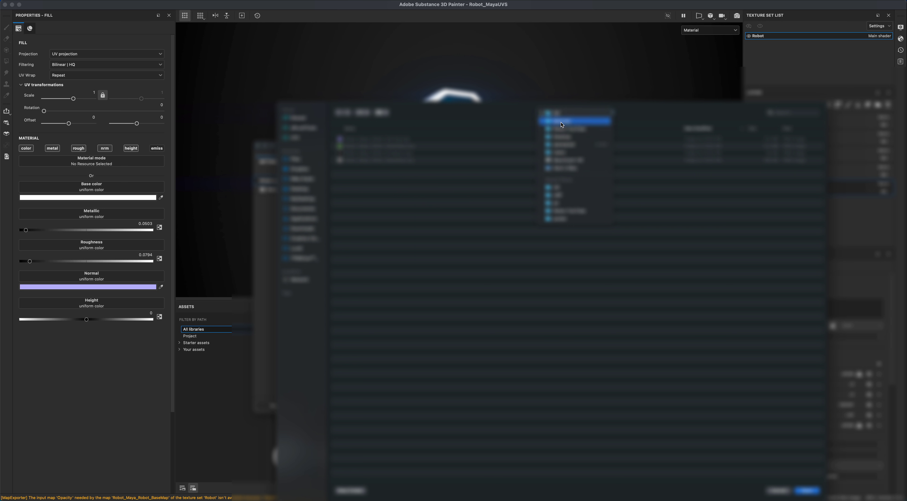
pyautogui.click(558, 121)
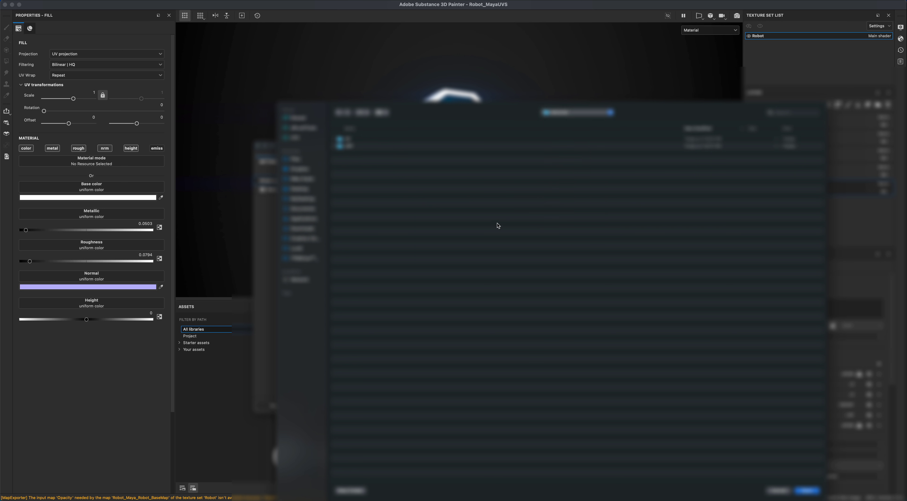
pyautogui.click(353, 490)
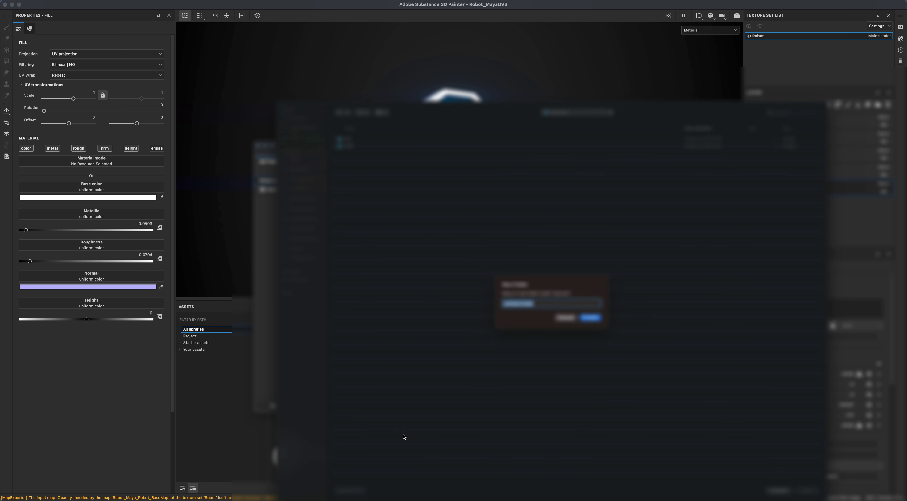
pyautogui.write('Ma')
pyautogui.click(591, 319)
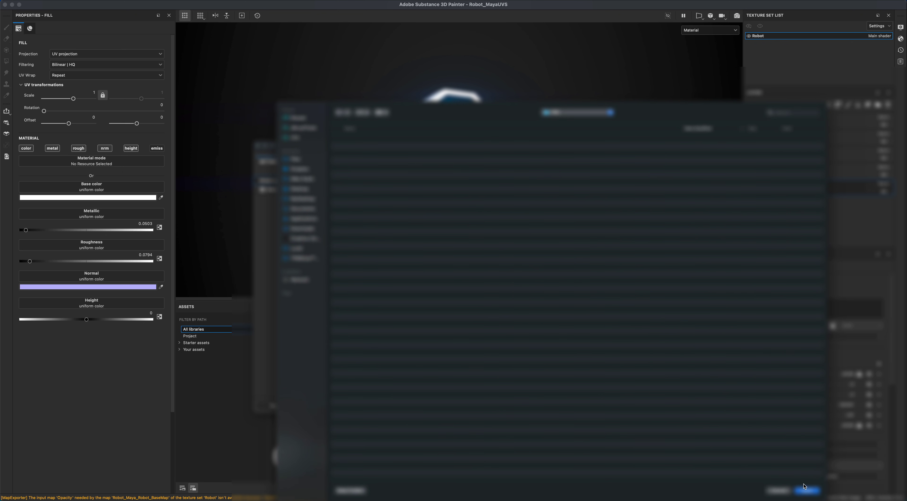
pyautogui.click(806, 490)
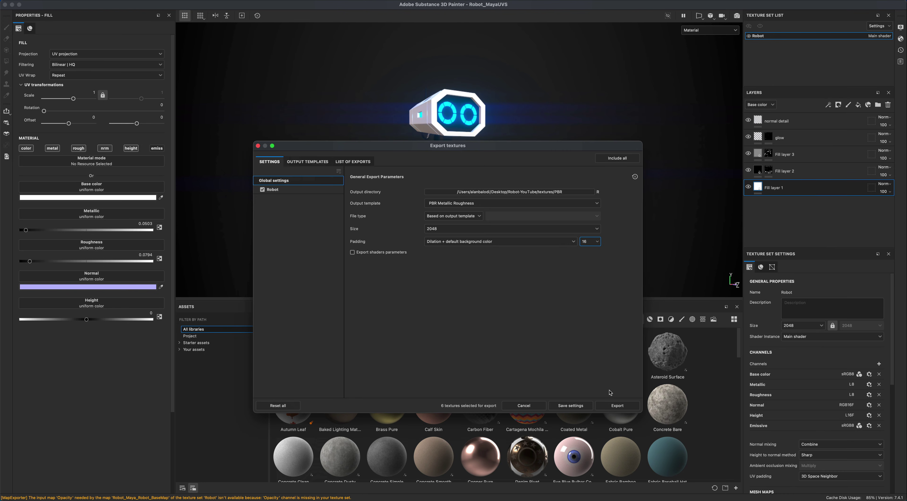
# - Export the Robot textures with the PBR Metallic Roughness template and open the output directory
pyautogui.click(613, 407)
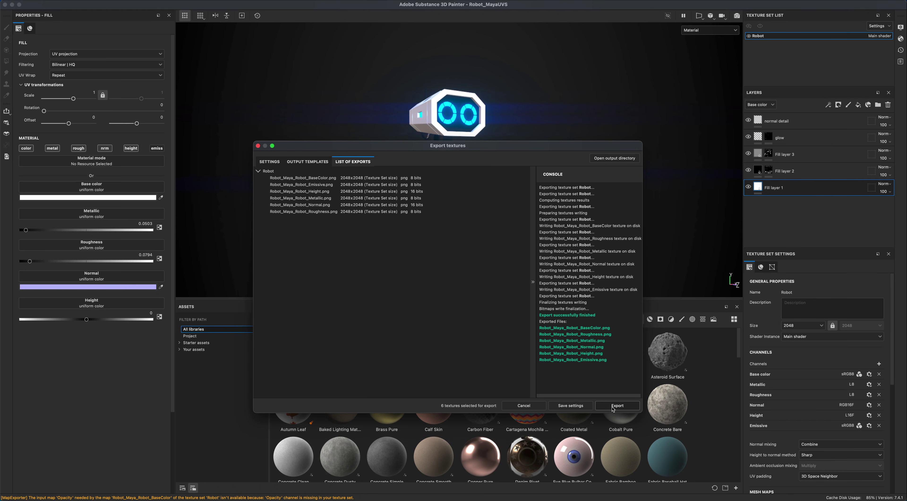
pyautogui.click(615, 159)
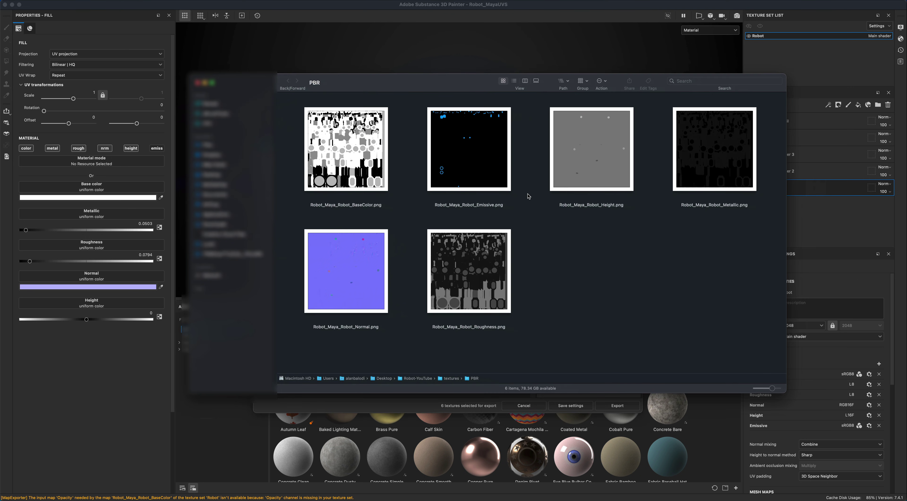
# - Preview Robot_Maya_Robot_Roughness.png and Robot_Maya_Robot_Metallic.png from the PBR folder enlarged, closing each preview
pyautogui.click(472, 275)
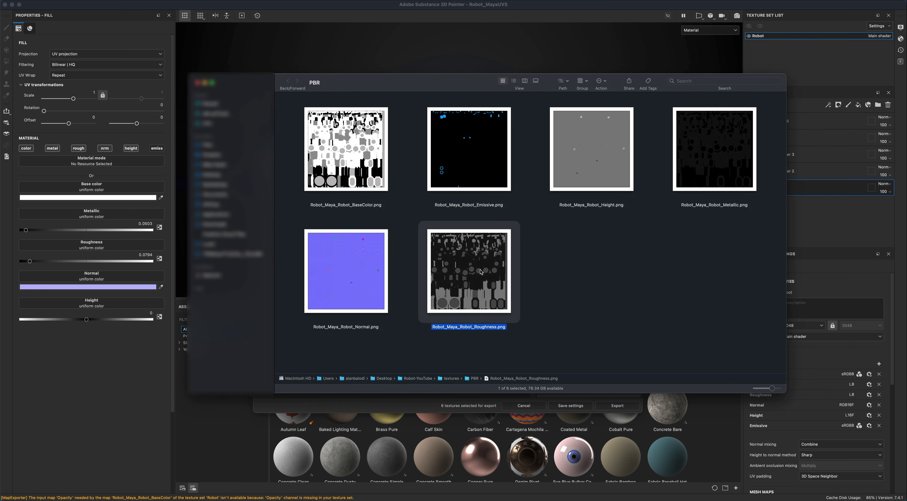
pyautogui.press('space')
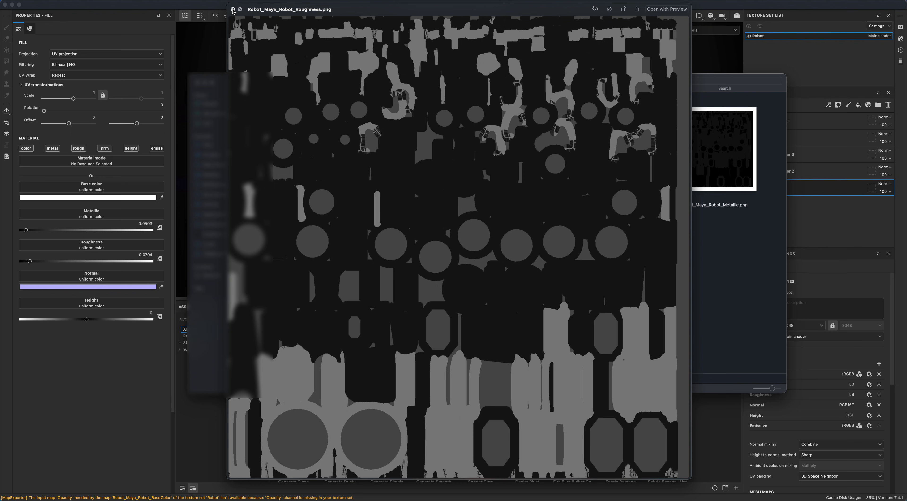
pyautogui.click(233, 9)
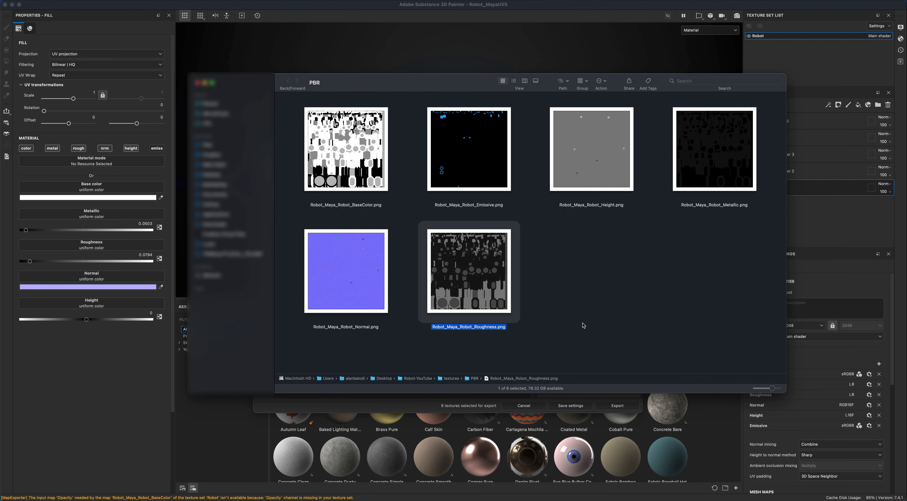
pyautogui.click(682, 152)
pyautogui.press('space')
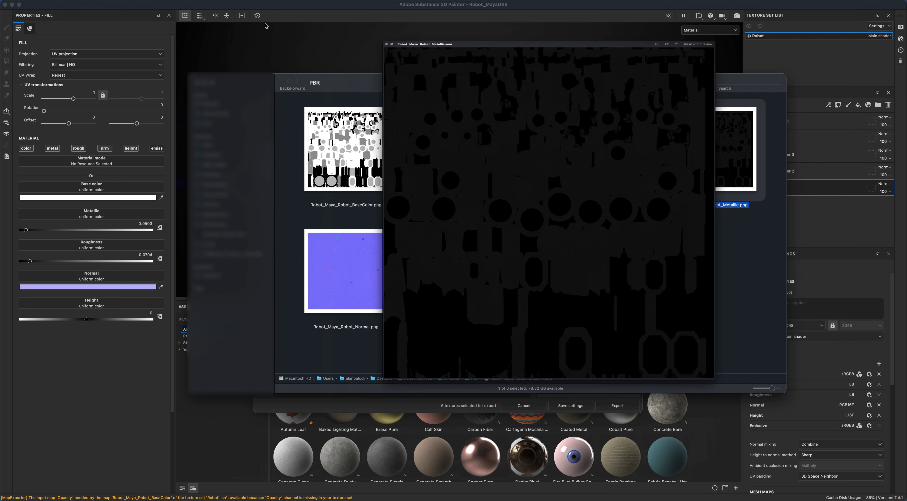
pyautogui.click(233, 9)
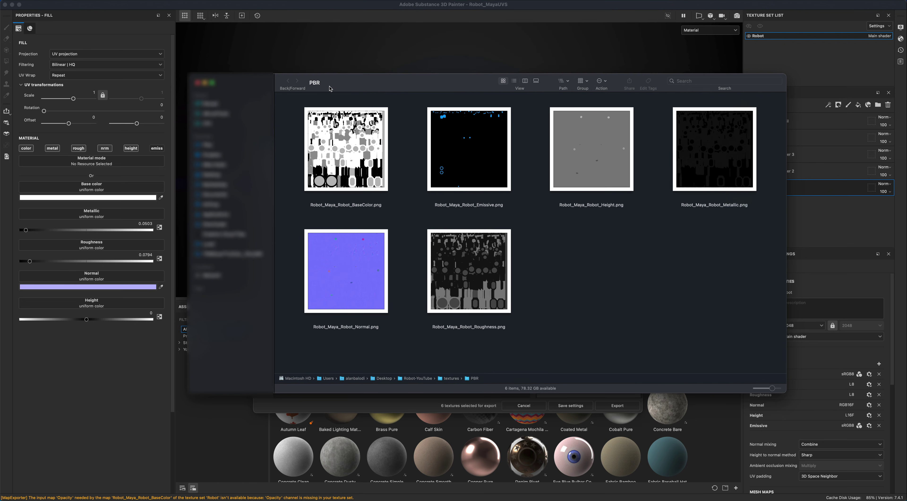
# - Close the PBR folder window and save the texture export settings
pyautogui.moveTo(330, 88); pyautogui.dragTo(334, 85)
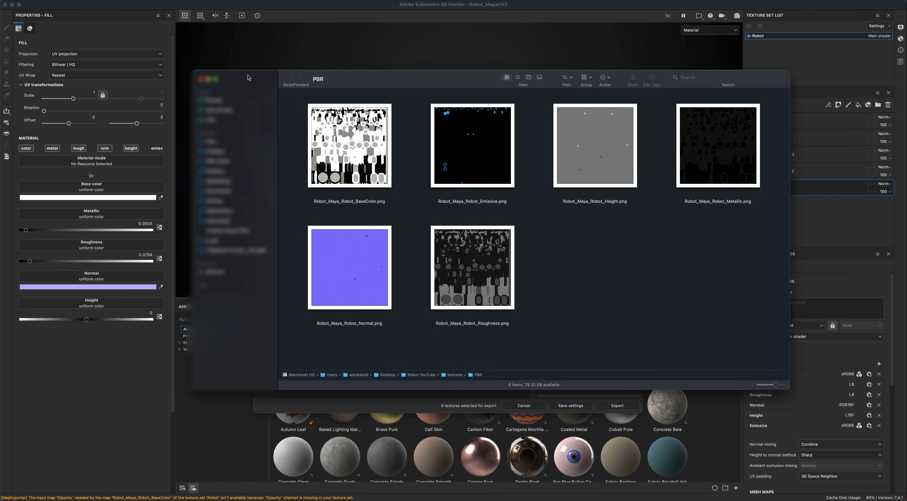
pyautogui.click(201, 80)
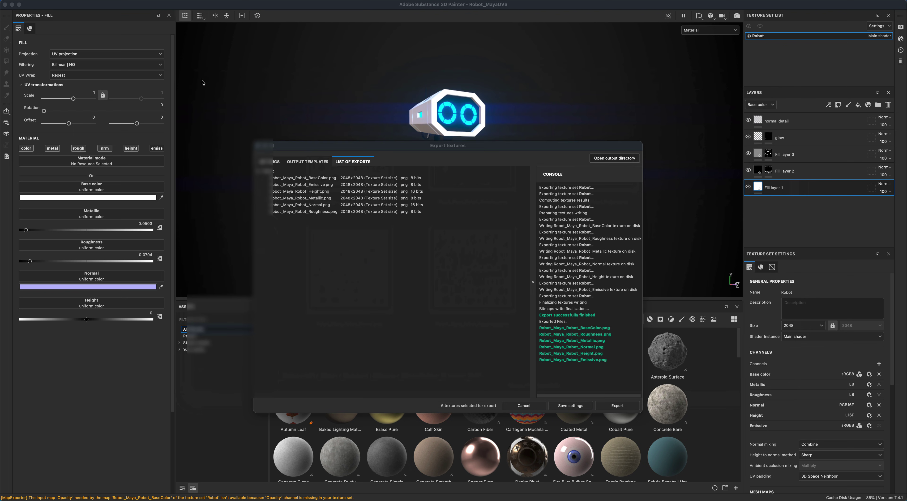
pyautogui.click(563, 406)
pyautogui.click(563, 406)
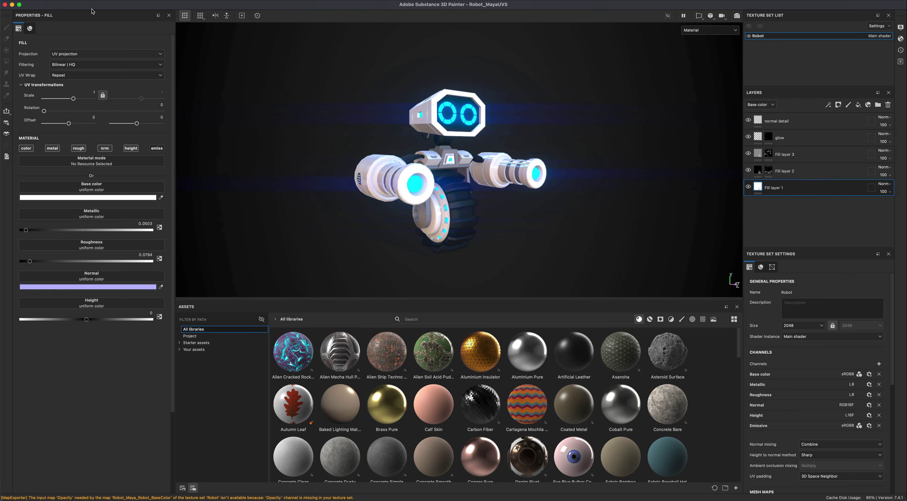
# - Switch to the Robot.mb scene in Maya and view the untextured robot from its other side
pyautogui.click(76, 1)
pyautogui.click(94, 56)
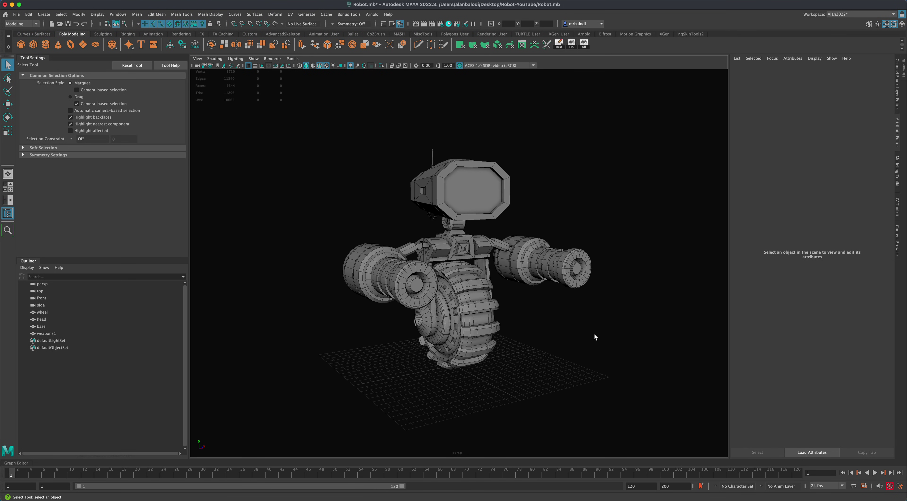
pyautogui.keyDown('alt'); pyautogui.moveTo(587, 349); pyautogui.dragTo(324, 162); pyautogui.keyUp('alt')
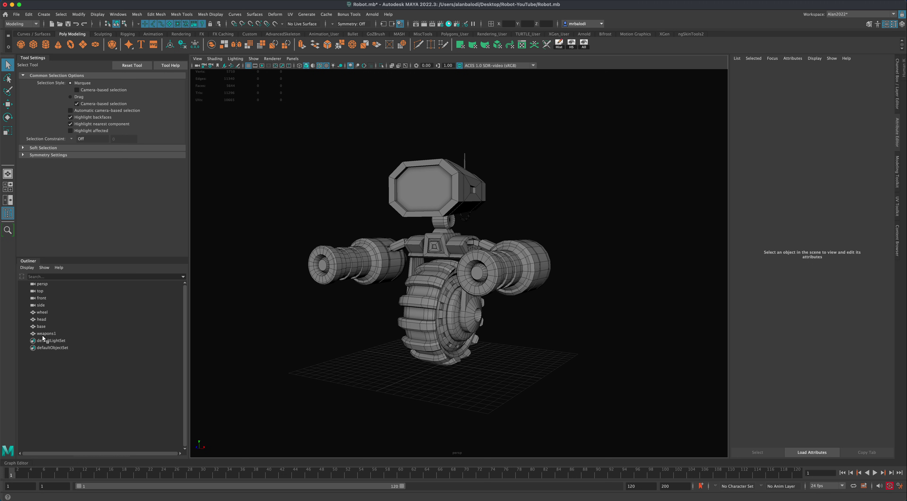
pyautogui.click(42, 312)
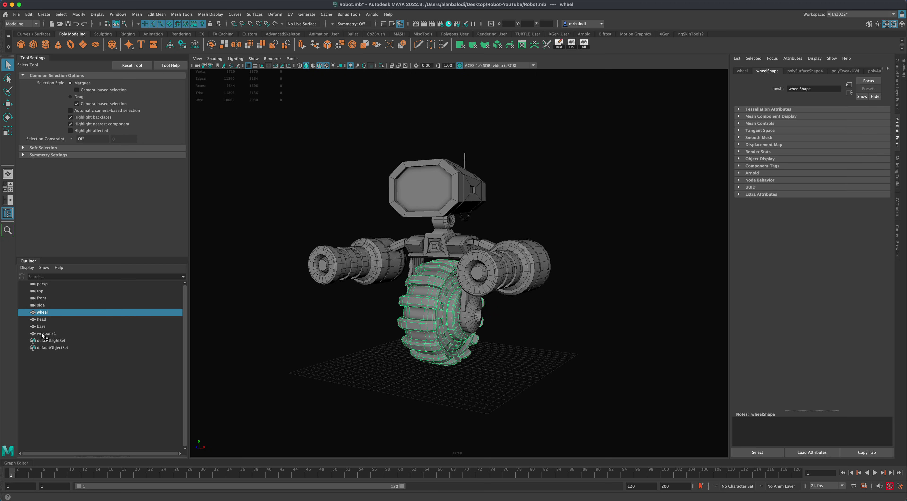
pyautogui.keyDown('shift'); pyautogui.click(42, 333); pyautogui.keyUp('shift')
pyautogui.keyDown('alt'); pyautogui.moveTo(287, 352); pyautogui.dragTo(359, 346); pyautogui.keyUp('alt')
pyautogui.click(313, 250)
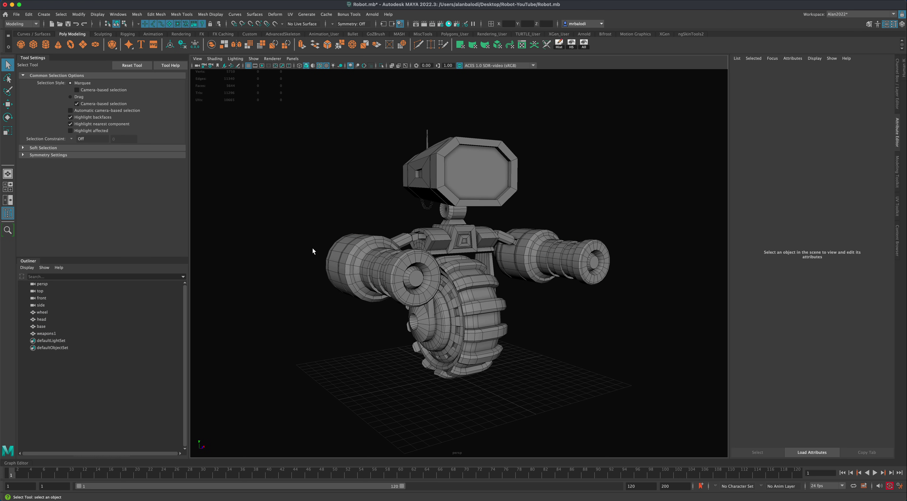
# - Select the wheel, head, base and weapons1 meshes together and assign them a new aiStandardSurface material
pyautogui.moveTo(317, 127); pyautogui.dragTo(640, 405)
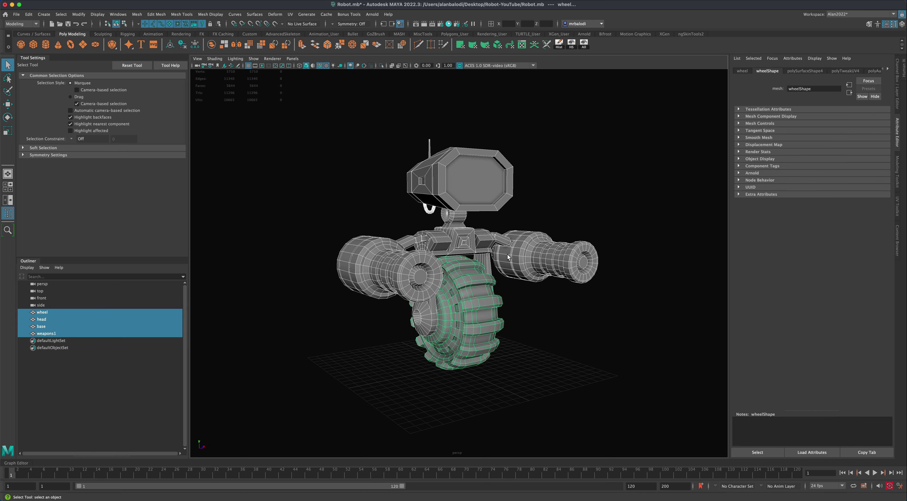
pyautogui.keyDown('alt'); pyautogui.moveTo(545, 344); pyautogui.dragTo(555, 345); pyautogui.keyUp('alt')
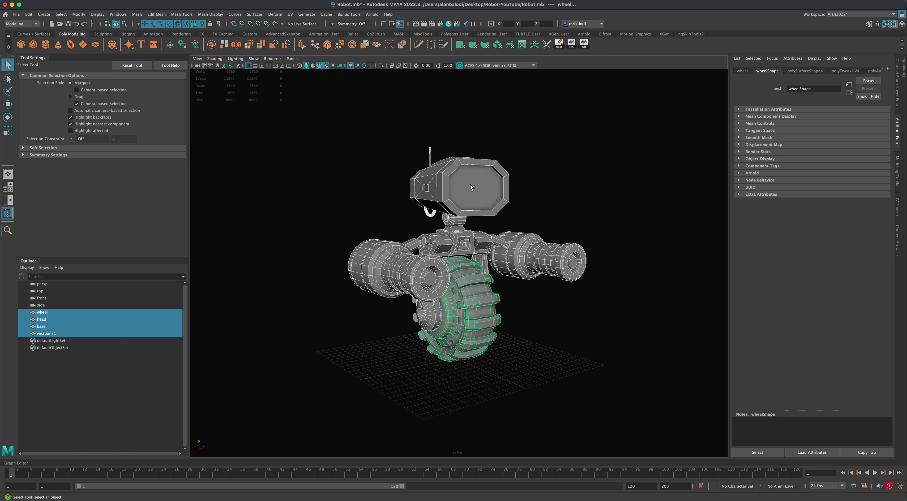
pyautogui.moveTo(470, 187); pyautogui.dragTo(552, 432, button='right')
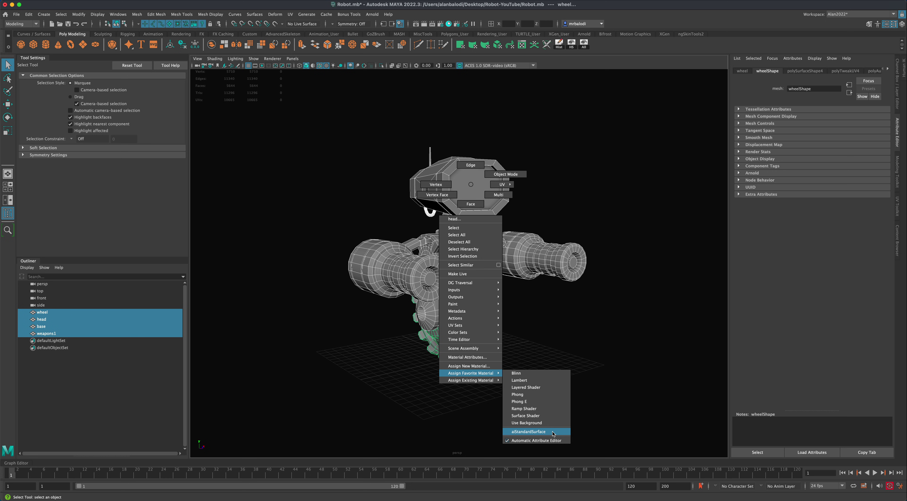
pyautogui.moveTo(552, 431); pyautogui.dragTo(553, 430, button='right')
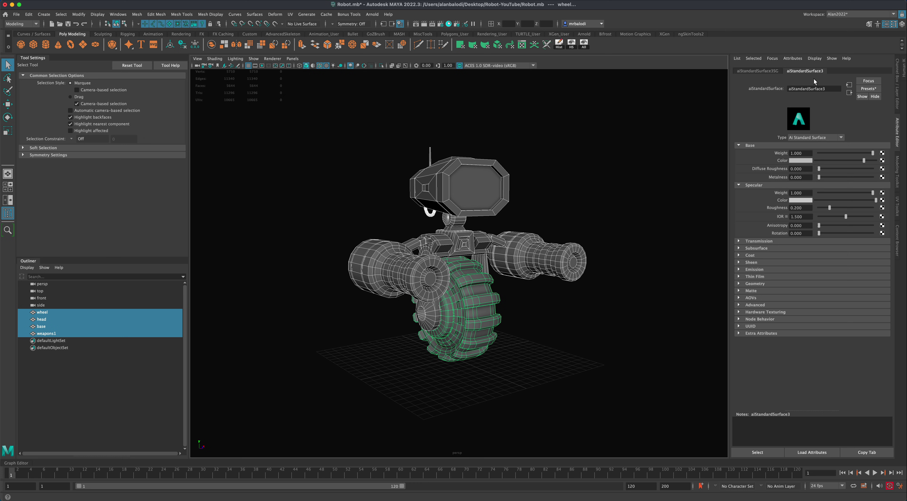
# - Open the material attributes of the selected robot meshes and rename the material to aiStandardRobot
pyautogui.rightClick(486, 184)
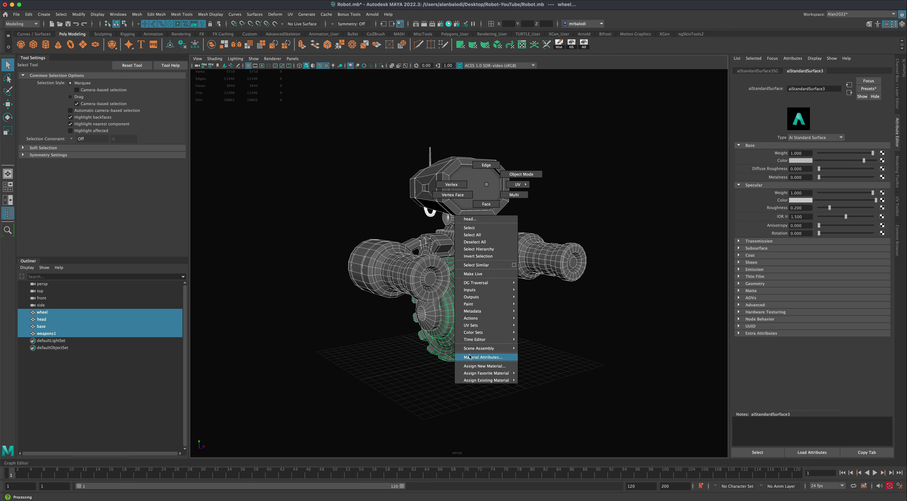
pyautogui.click(487, 357)
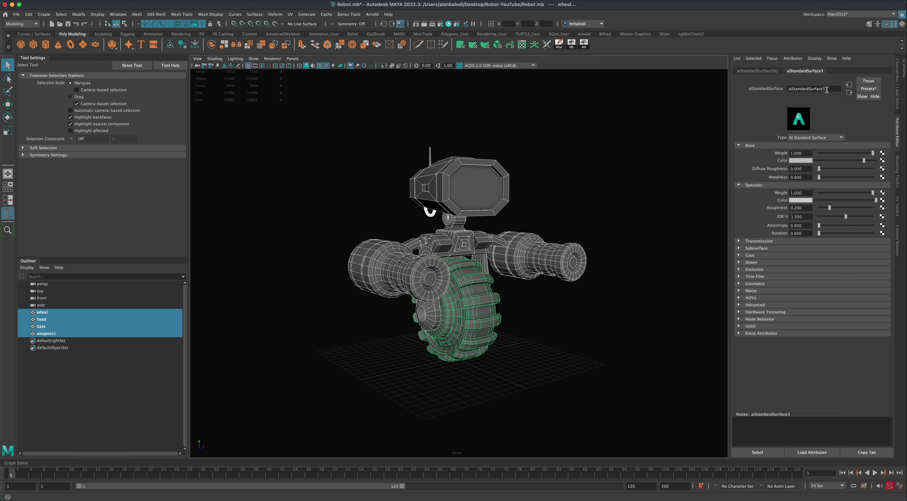
pyautogui.moveTo(827, 88); pyautogui.dragTo(808, 89)
pyautogui.press('Return')
pyautogui.keyDown('alt'); pyautogui.moveTo(585, 241); pyautogui.dragTo(585, 238); pyautogui.keyUp('alt')
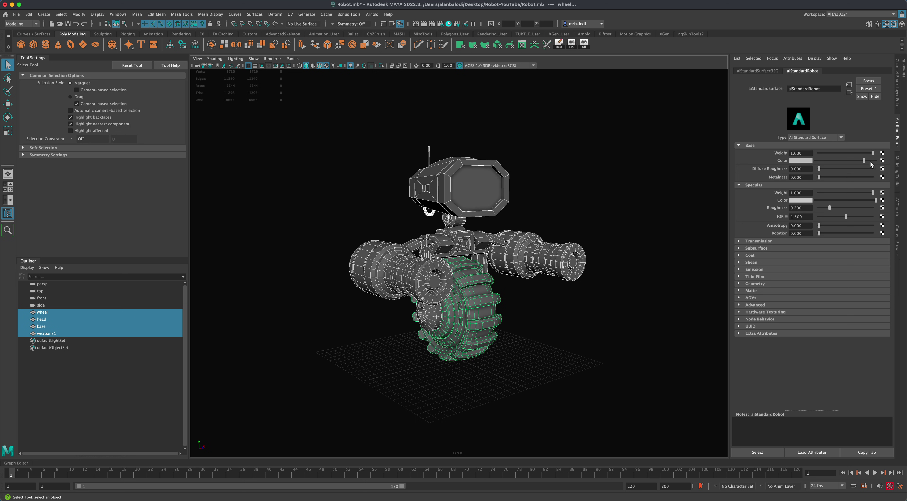
# - Raise aiStandardRobot's base color to full brightness and connect a File texture to it
pyautogui.moveTo(864, 161); pyautogui.dragTo(876, 162)
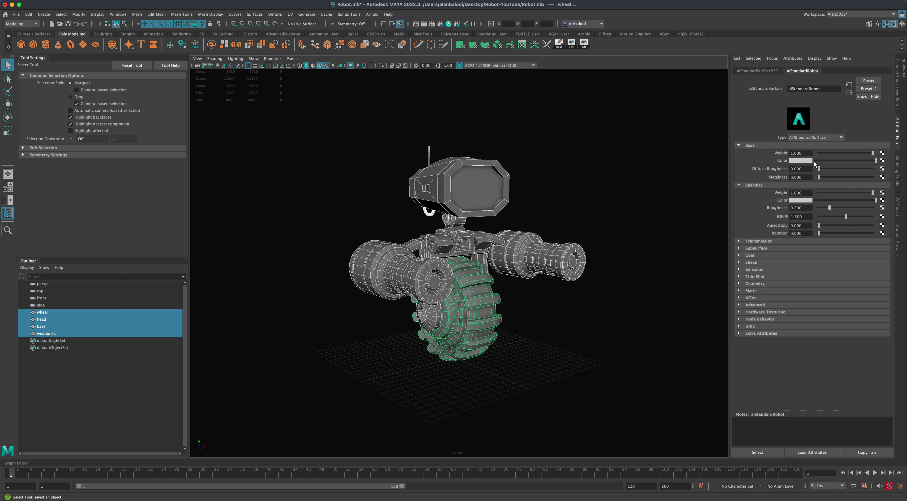
pyautogui.click(882, 161)
pyautogui.click(368, 230)
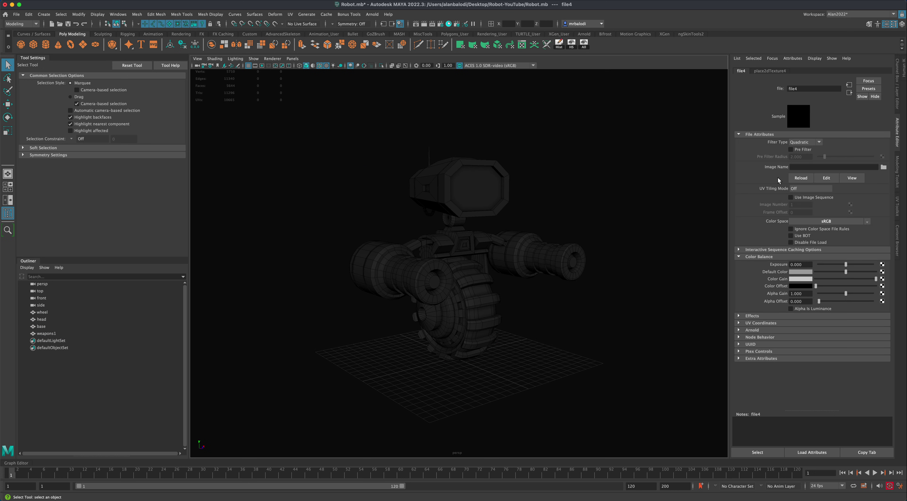
# - Load Robot_Maya_Robot_BaseColor.png from the Robot-YouTube textures/PBR folder into the file texture and check it on the robot
pyautogui.click(884, 167)
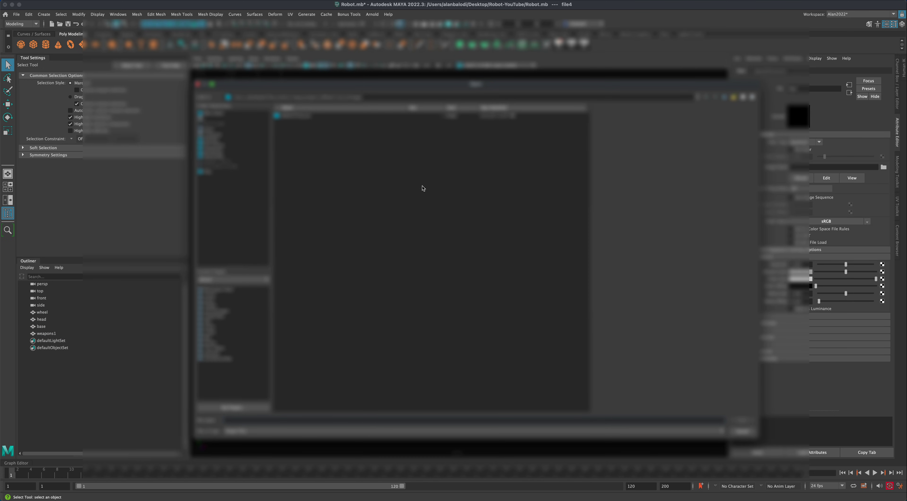
pyautogui.click(222, 139)
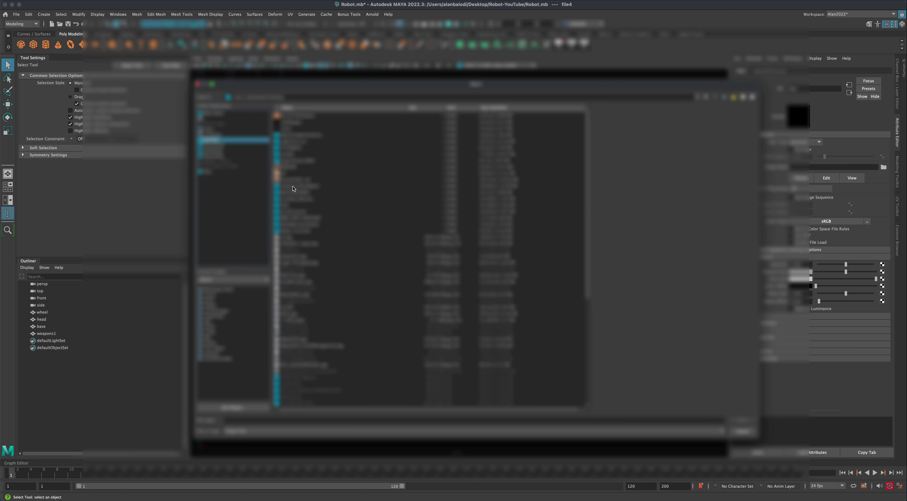
pyautogui.click(288, 205)
pyautogui.press('r')
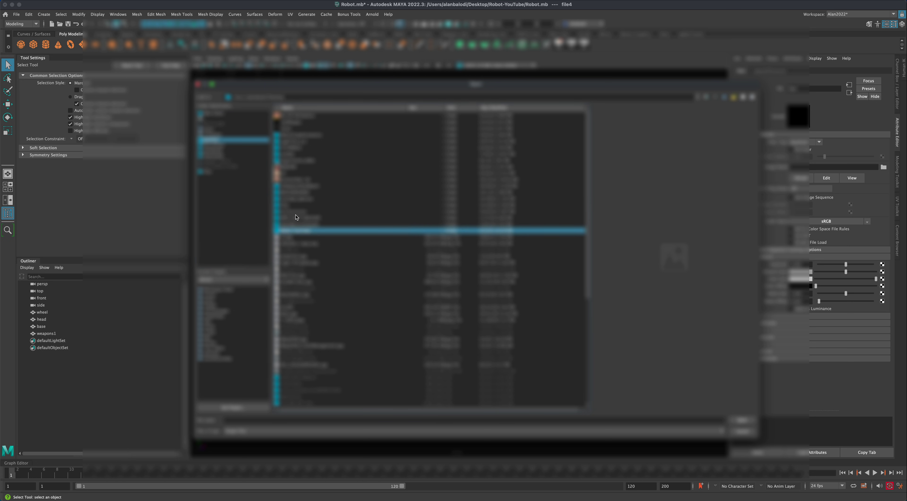
pyautogui.doubleClick(296, 230)
pyautogui.doubleClick(289, 129)
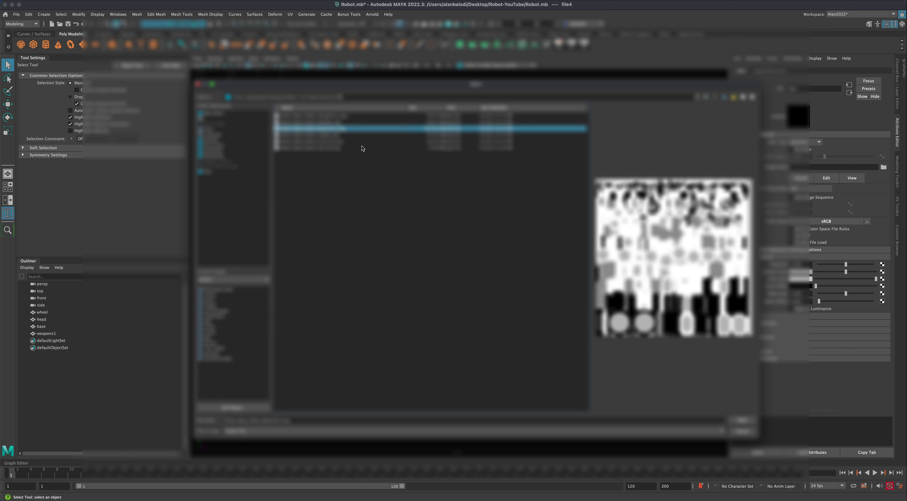
pyautogui.click(733, 421)
pyautogui.keyDown('alt'); pyautogui.moveTo(502, 311); pyautogui.dragTo(369, 310); pyautogui.keyUp('alt')
pyautogui.scroll(4, 535, 359)
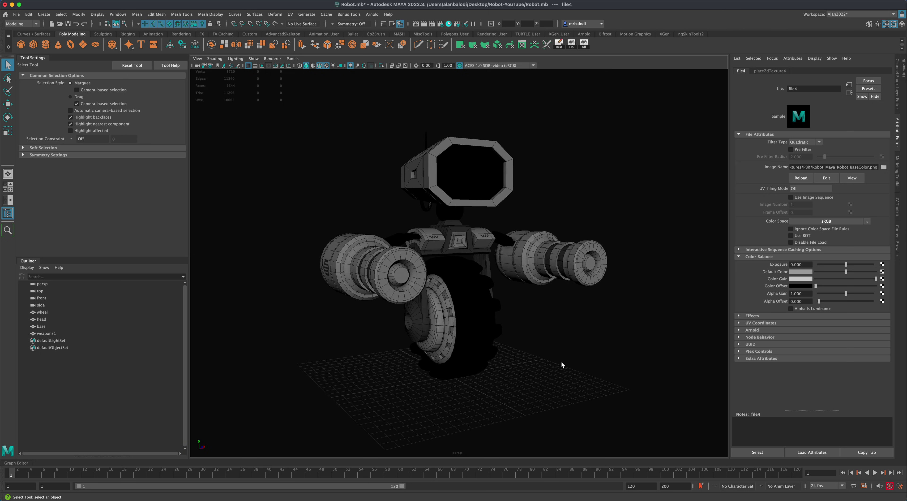
pyautogui.keyDown('alt'); pyautogui.moveTo(562, 365); pyautogui.dragTo(557, 344); pyautogui.keyUp('alt')
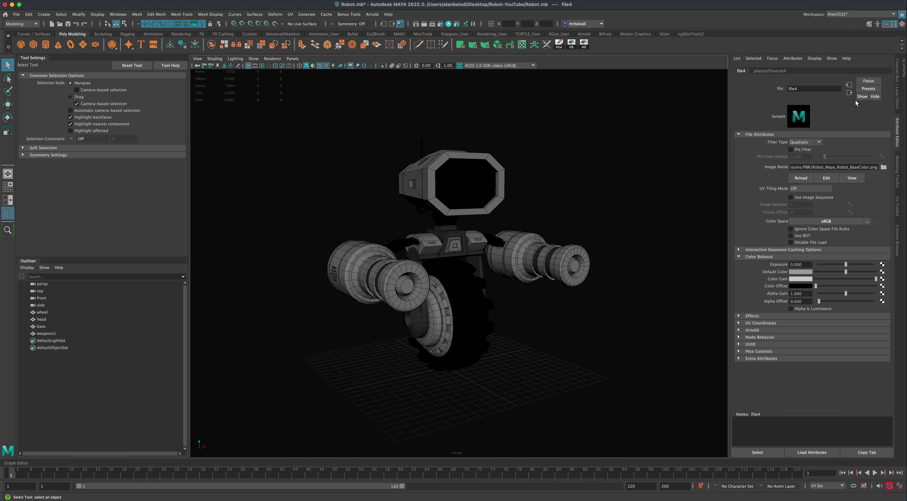
# - Return to the aiStandardRobot material and connect a File texture to its base metalness
pyautogui.click(849, 93)
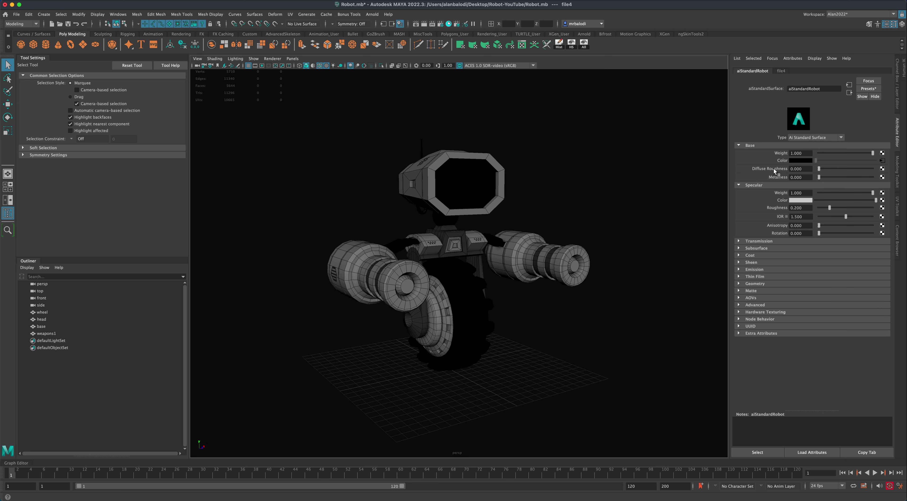
pyautogui.click(881, 178)
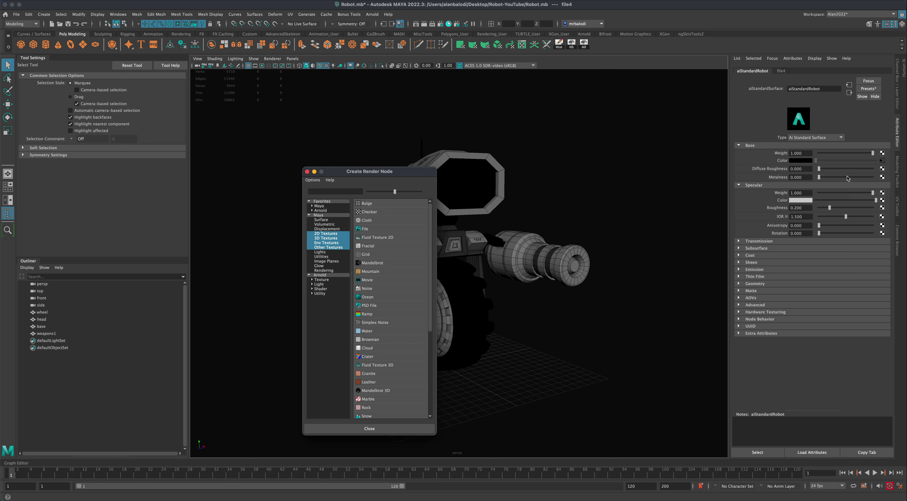
pyautogui.click(386, 228)
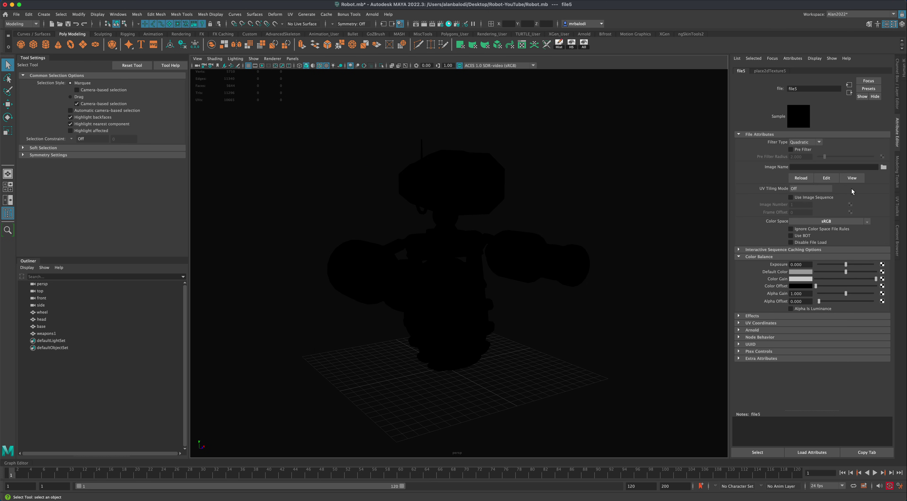
# - Load Robot_Maya_Robot_Metallic.png from the textures/PBR folder into the metalness file texture and enable Alpha Is Luminance
pyautogui.click(883, 167)
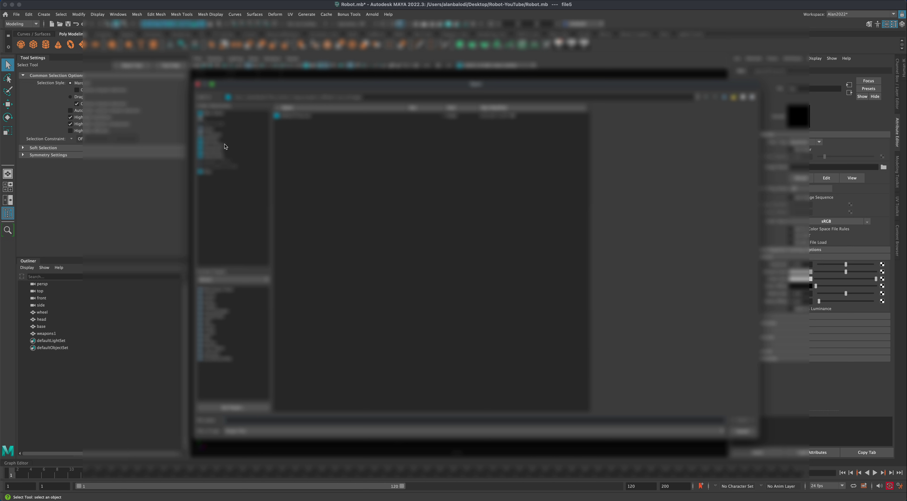
pyautogui.click(213, 140)
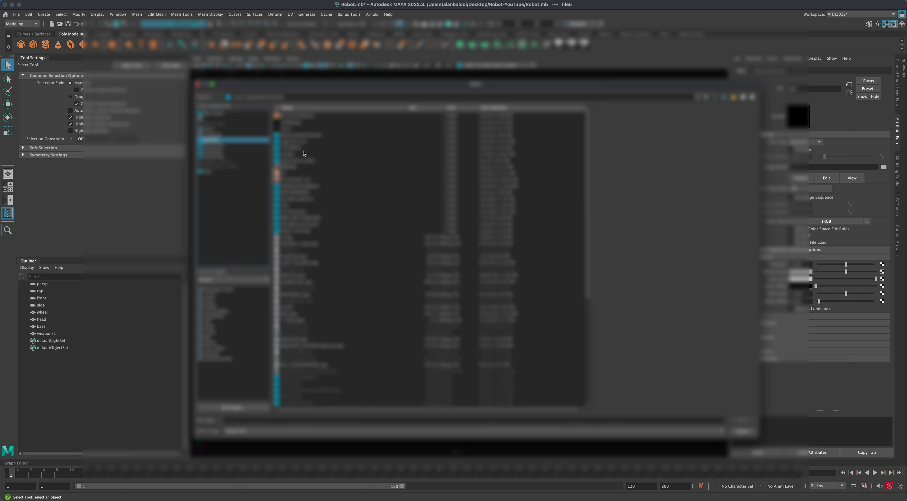
pyautogui.click(287, 192)
pyautogui.press('r')
pyautogui.doubleClick(295, 231)
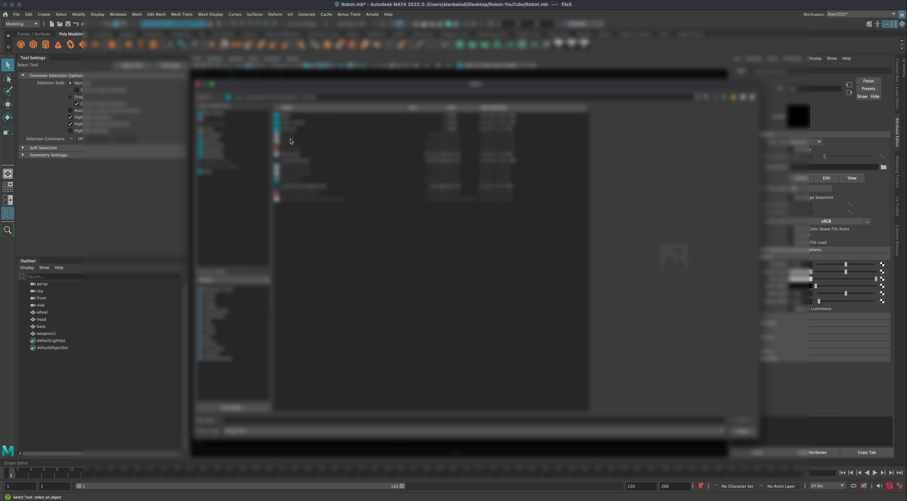
pyautogui.click(286, 129)
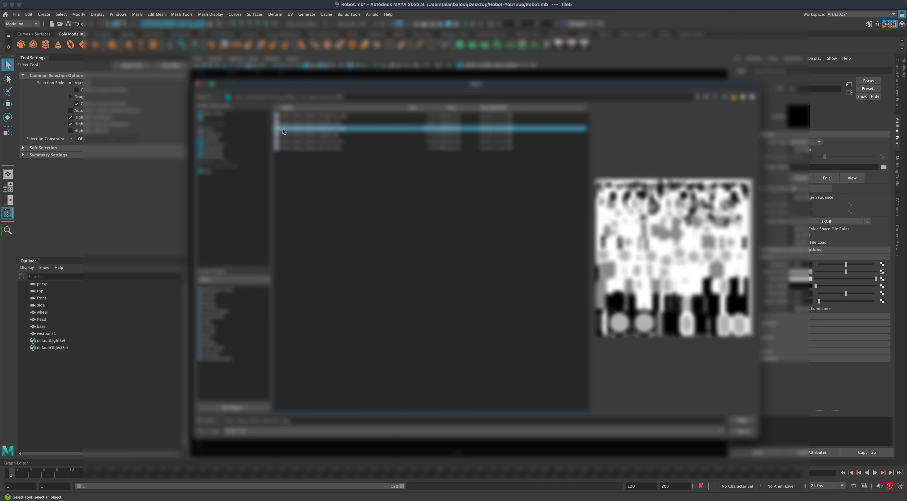
pyautogui.click(332, 123)
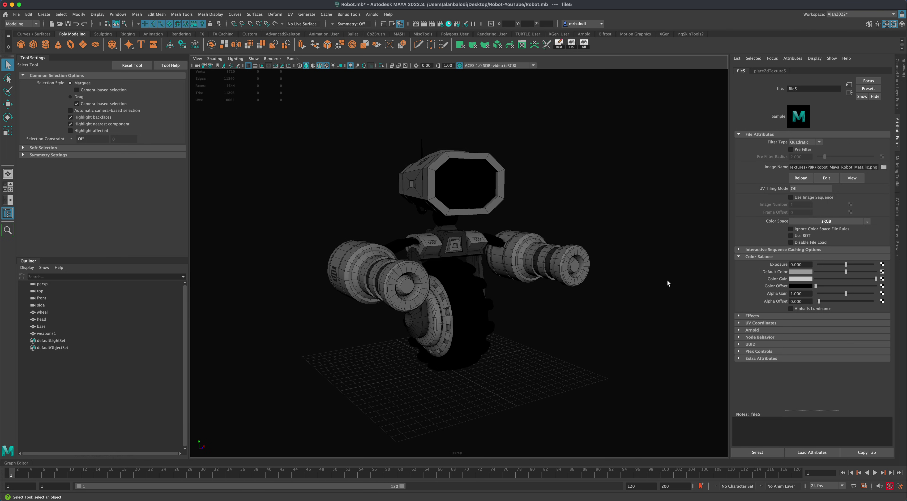
pyautogui.click(745, 256)
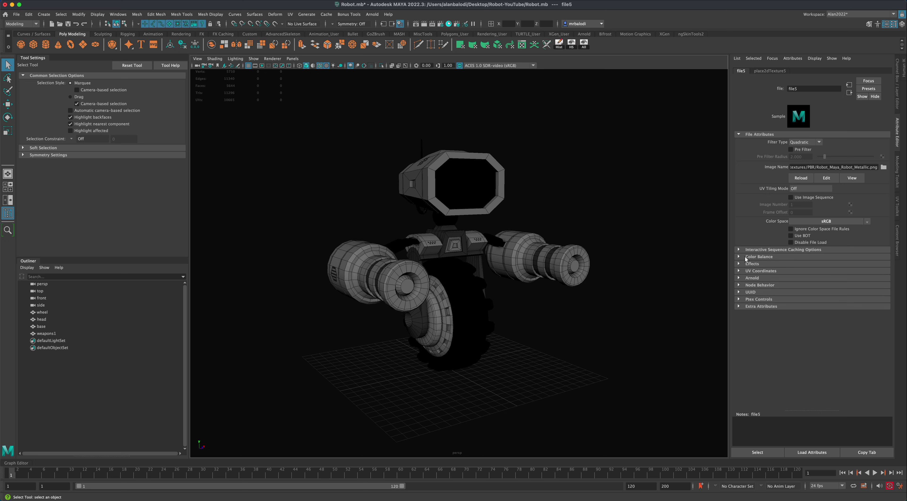
pyautogui.click(745, 256)
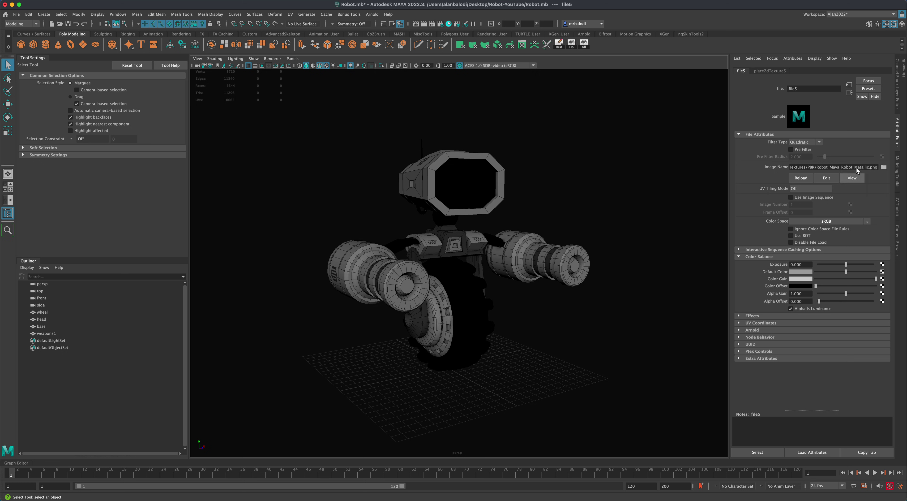
# - Go back to aiStandardRobot and connect a File texture to its specular roughness
pyautogui.click(849, 94)
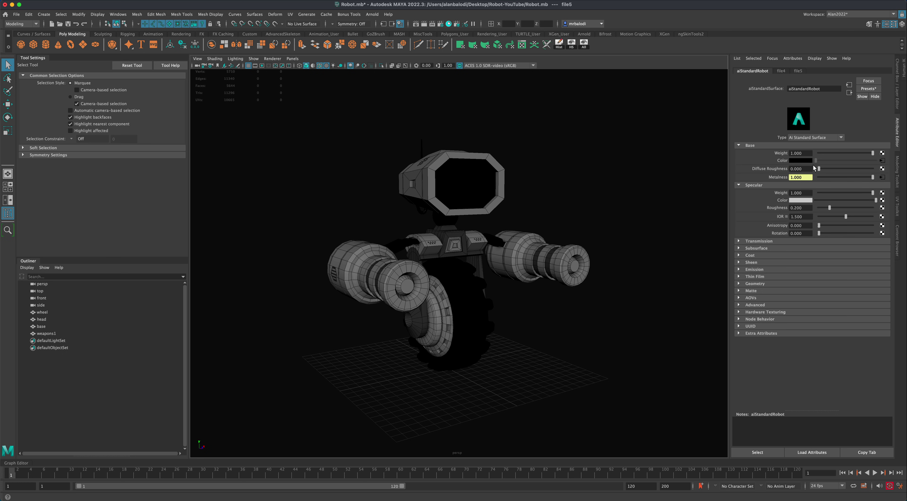
pyautogui.click(882, 207)
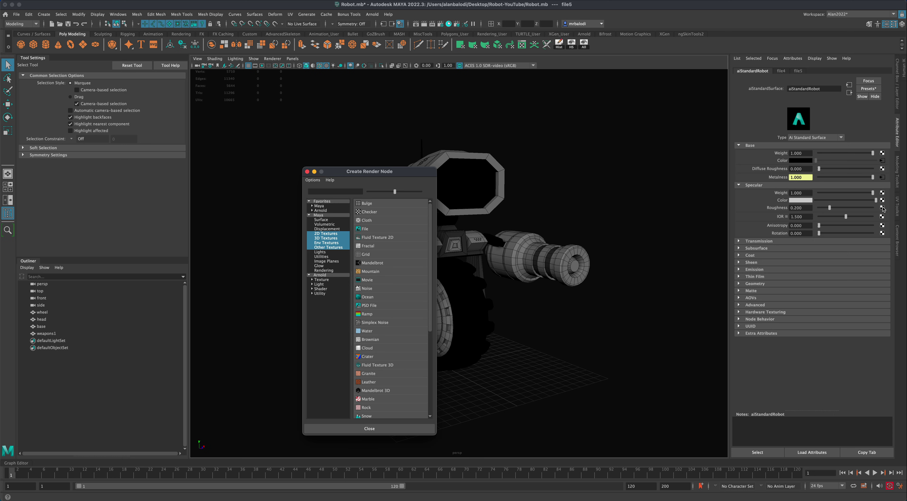
pyautogui.click(365, 229)
# - Load Robot_Maya_Robot_Roughness.png from the textures/PBR folder into the roughness file texture and enable Alpha Is Luminance
pyautogui.click(883, 167)
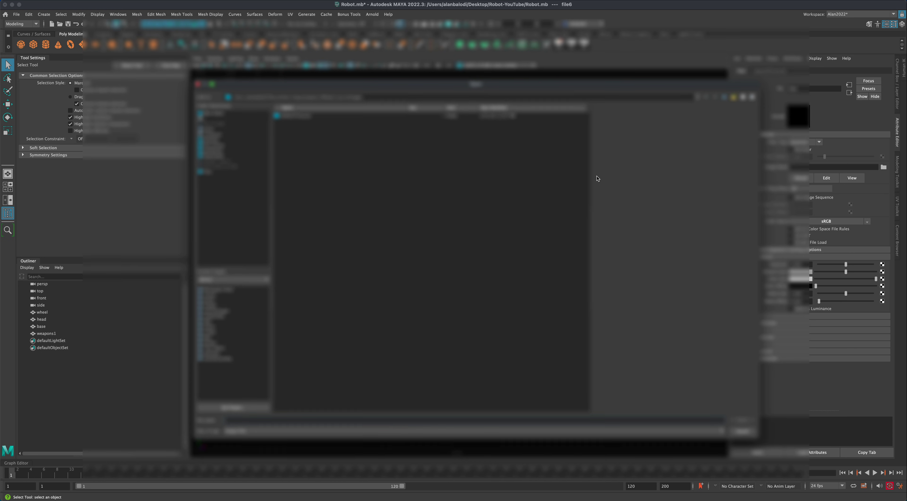
pyautogui.click(221, 139)
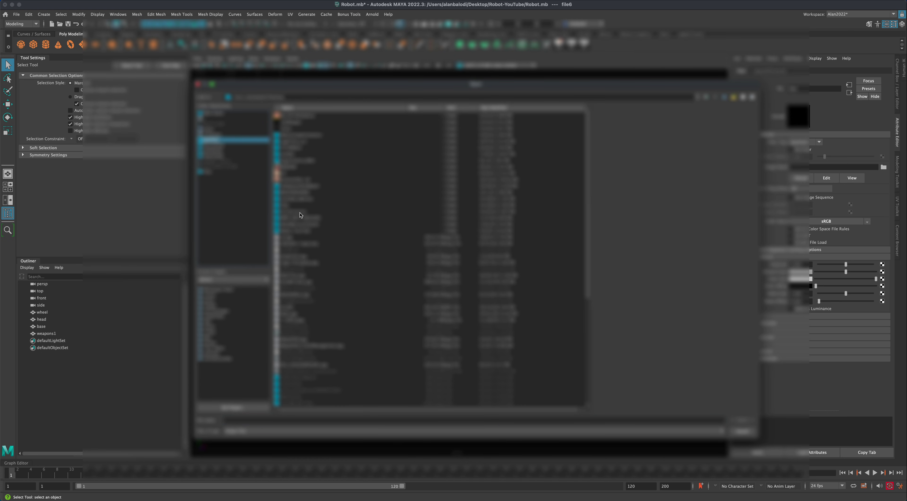
pyautogui.doubleClick(296, 232)
pyautogui.doubleClick(291, 130)
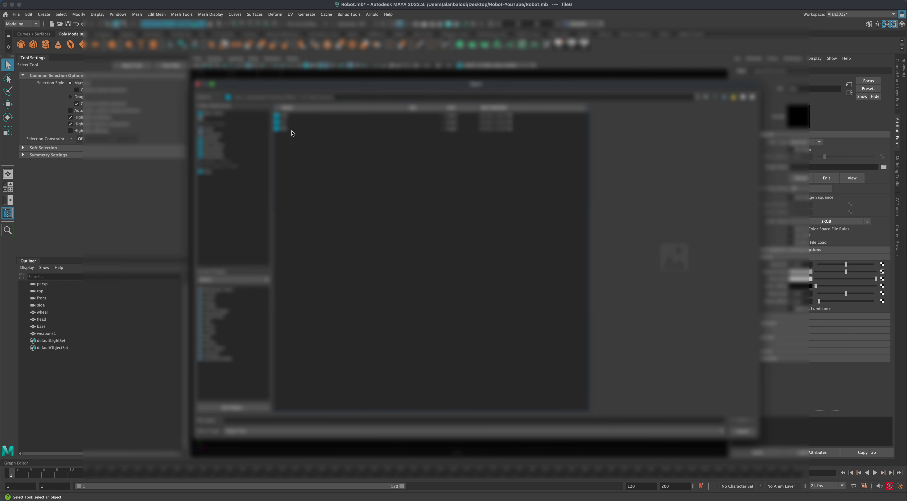
pyautogui.click(289, 129)
pyautogui.doubleClick(287, 130)
pyautogui.click(287, 129)
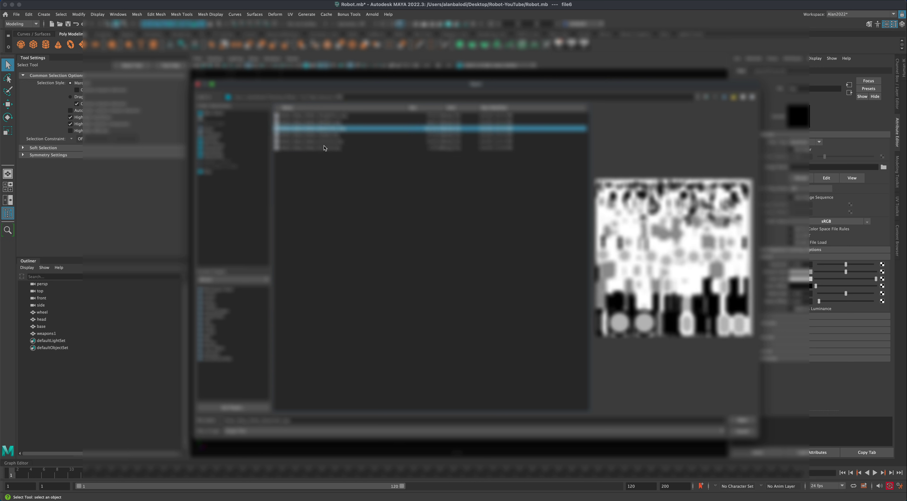
pyautogui.click(325, 115)
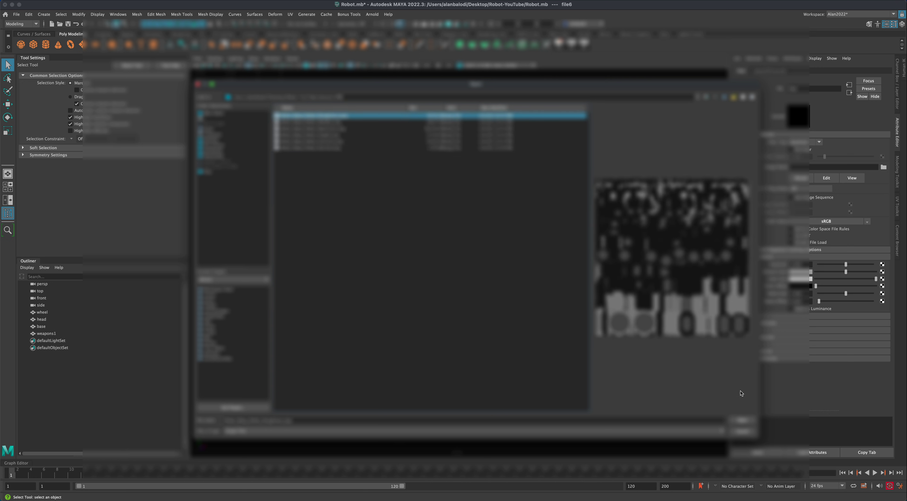
pyautogui.click(738, 419)
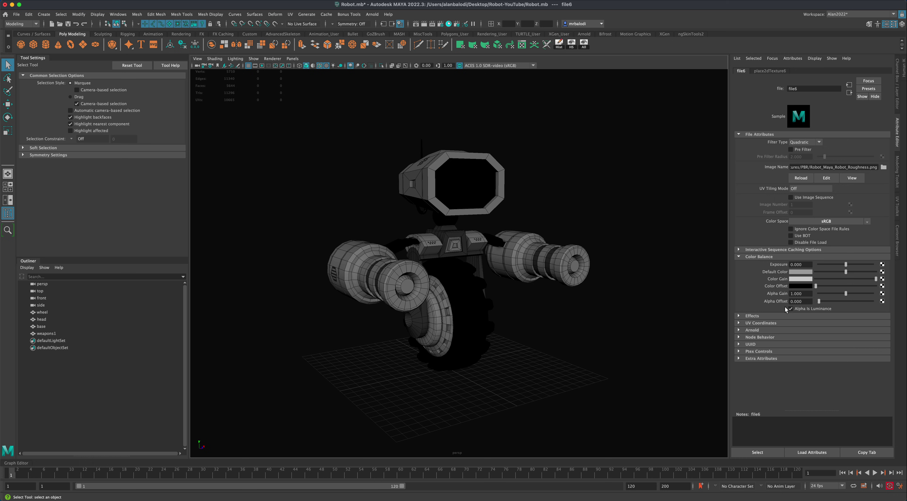
pyautogui.keyDown('alt'); pyautogui.moveTo(634, 305); pyautogui.dragTo(634, 304); pyautogui.keyUp('alt')
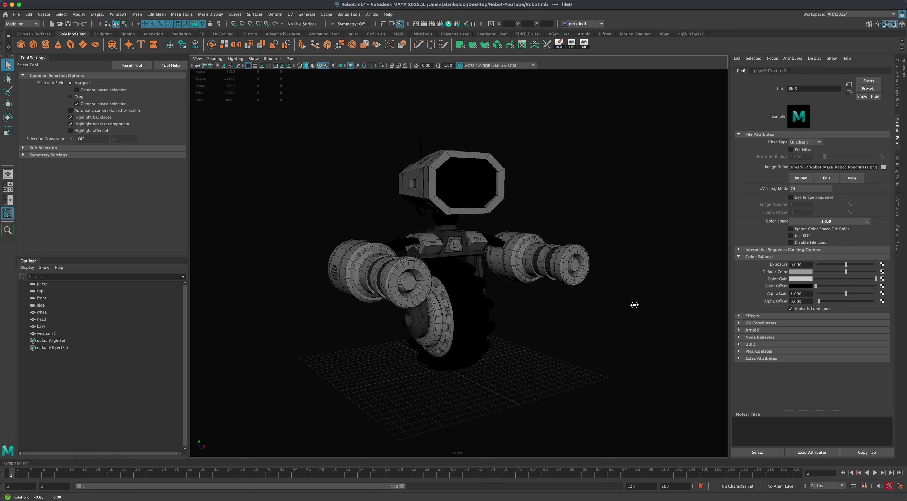
pyautogui.scroll(1, 637, 323)
pyautogui.scroll(2, 633, 327)
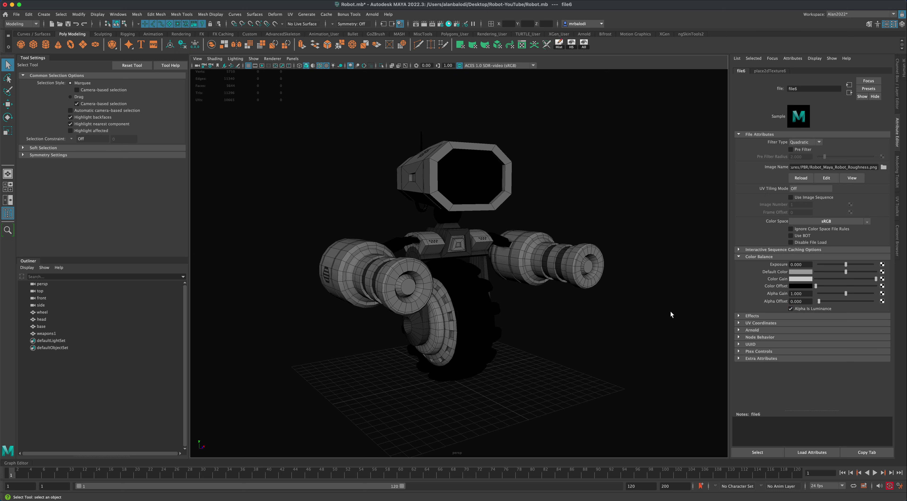
pyautogui.keyDown('alt'); pyautogui.moveTo(671, 314); pyautogui.dragTo(672, 311); pyautogui.keyUp('alt')
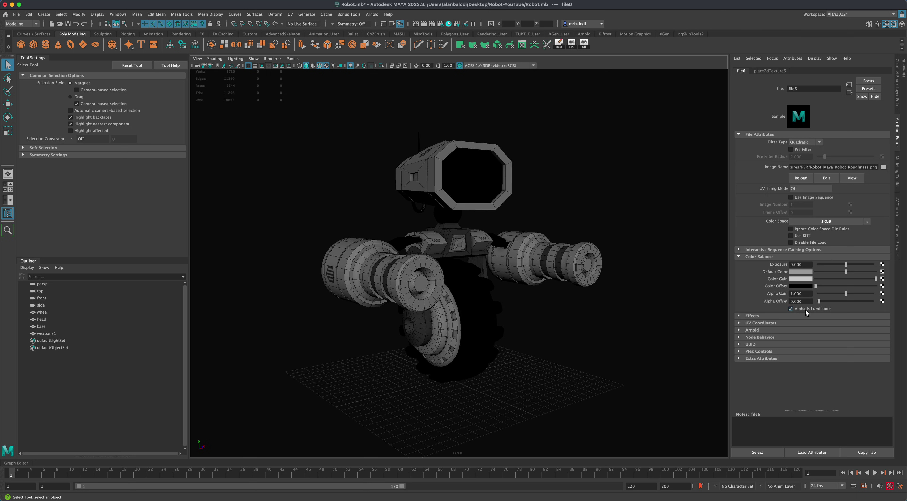
pyautogui.keyDown('alt'); pyautogui.moveTo(671, 308); pyautogui.dragTo(668, 308); pyautogui.keyUp('alt')
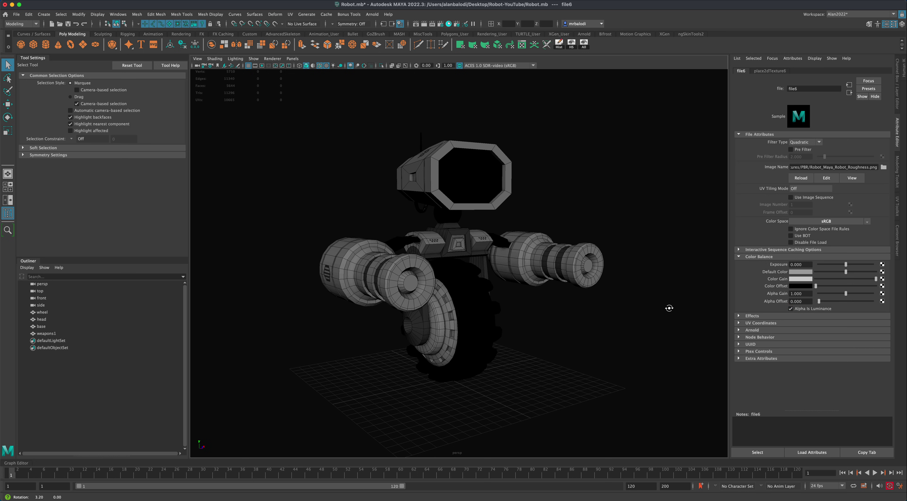
# - Expand aiStandardRobot's emission settings and connect a File texture to the emission color
pyautogui.click(849, 92)
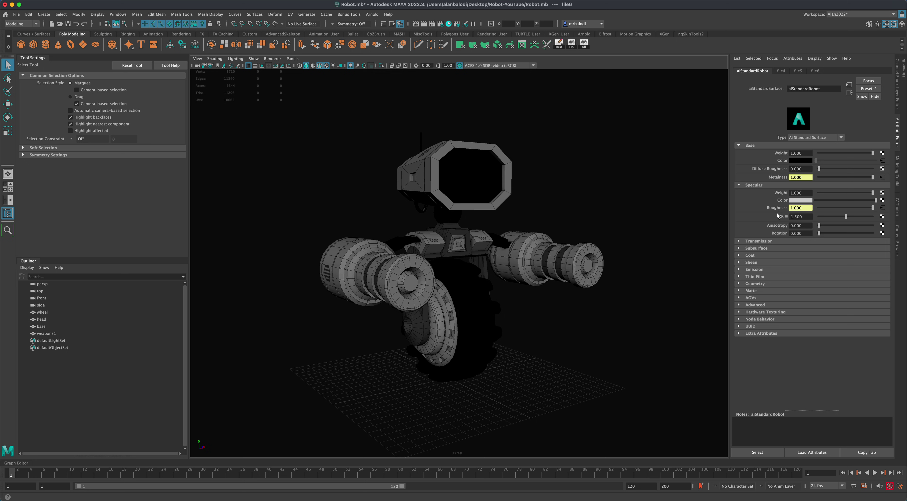
pyautogui.click(757, 269)
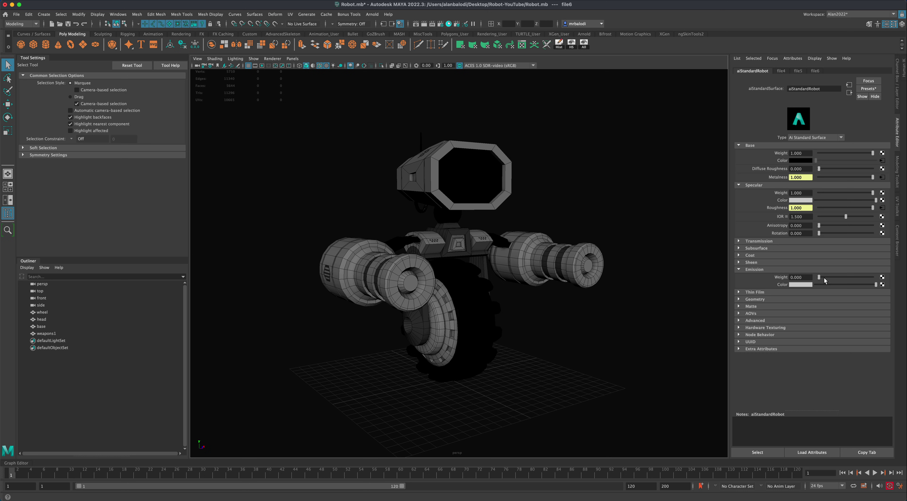
pyautogui.click(882, 284)
pyautogui.click(364, 228)
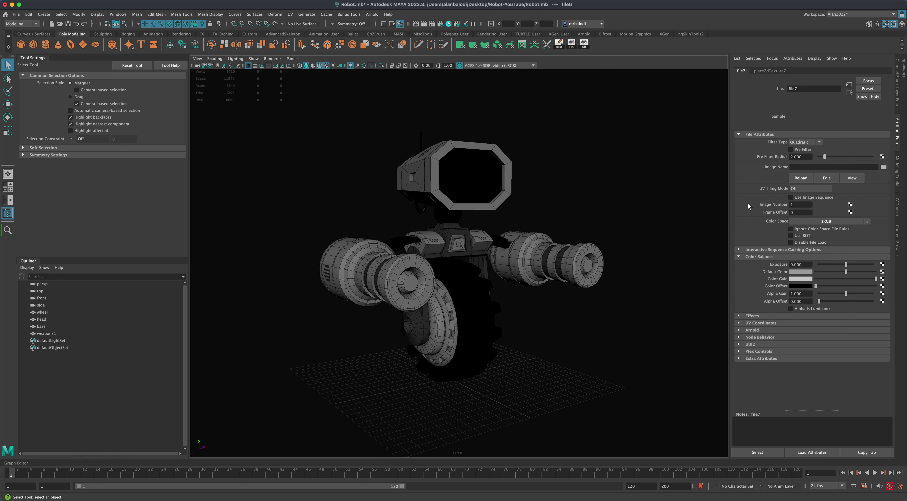
# - Load Robot_Maya_Robot_Emissive.png from the textures/PBR folder into the emission color's file texture
pyautogui.click(883, 167)
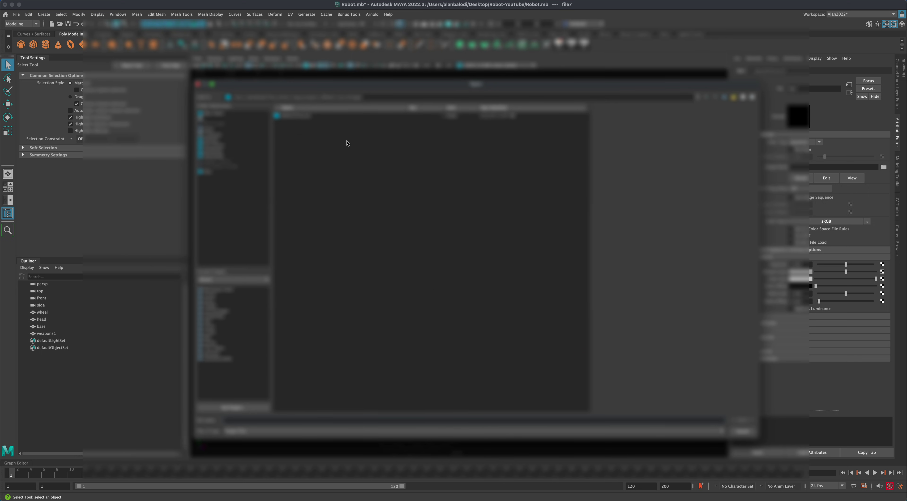
pyautogui.click(228, 141)
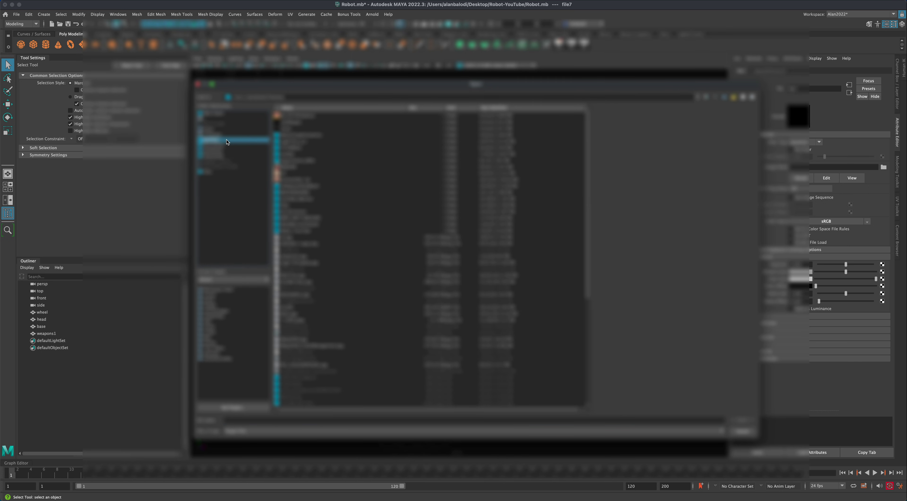
pyautogui.doubleClick(298, 232)
pyautogui.doubleClick(293, 127)
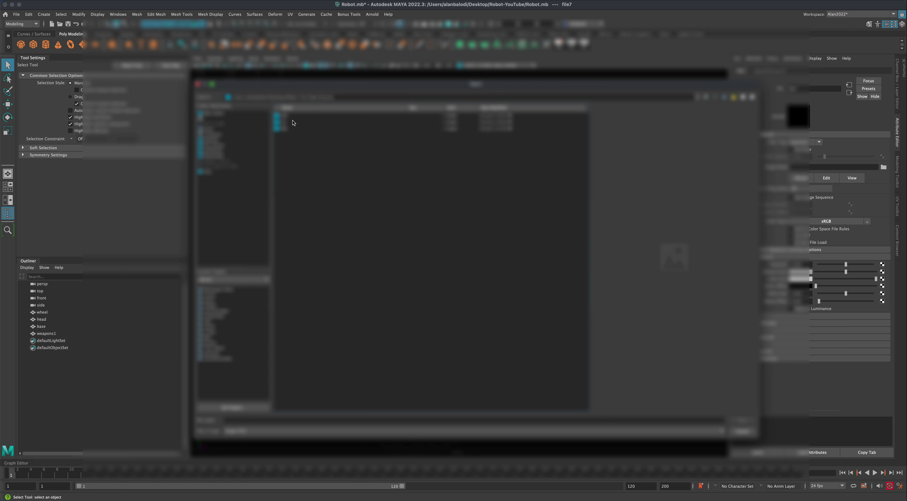
pyautogui.click(286, 128)
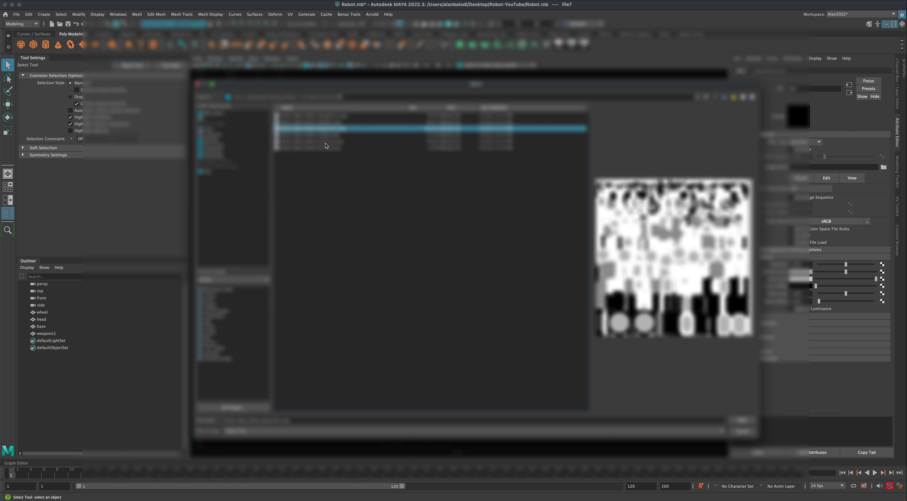
pyautogui.click(325, 143)
pyautogui.click(740, 419)
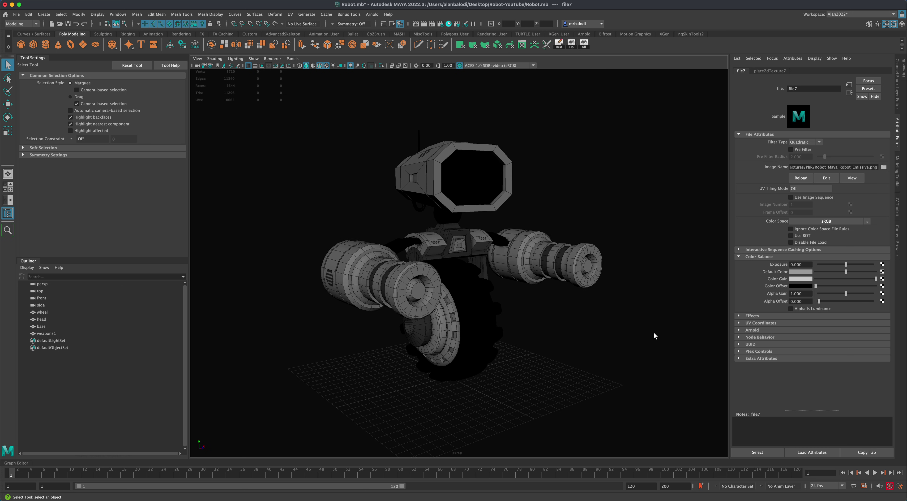
# - Set aiStandardRobot's emission weight to 1.000 and inspect the glowing parts of the robot from several angles
pyautogui.click(848, 92)
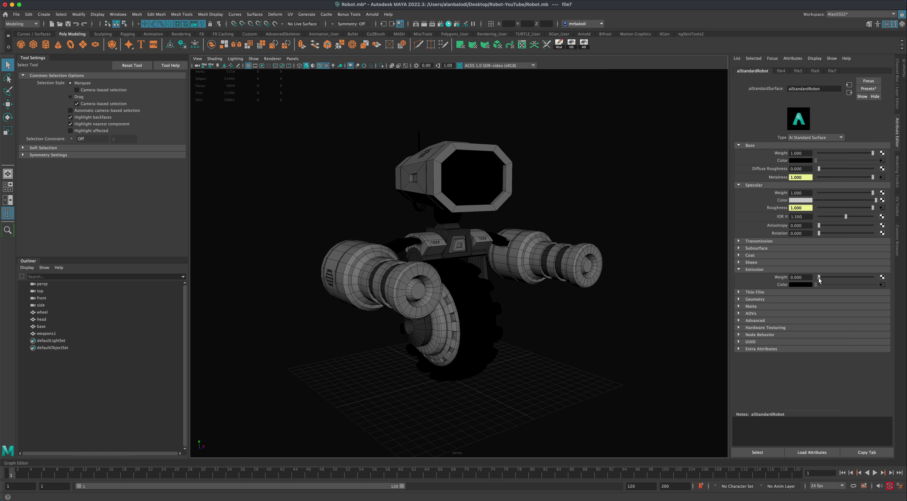
pyautogui.moveTo(819, 277); pyautogui.dragTo(892, 279)
pyautogui.keyDown('alt'); pyautogui.moveTo(655, 271); pyautogui.dragTo(565, 200); pyautogui.keyUp('alt')
pyautogui.keyDown('alt'); pyautogui.moveTo(639, 294); pyautogui.dragTo(643, 298, button='middle'); pyautogui.keyUp('alt')
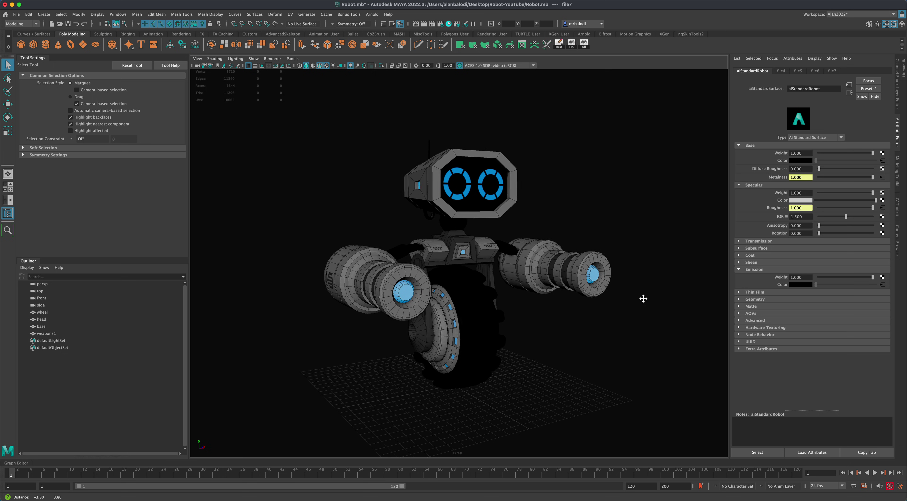
pyautogui.scroll(-1, 643, 299)
pyautogui.keyDown('alt'); pyautogui.moveTo(643, 302); pyautogui.dragTo(621, 275); pyautogui.keyUp('alt')
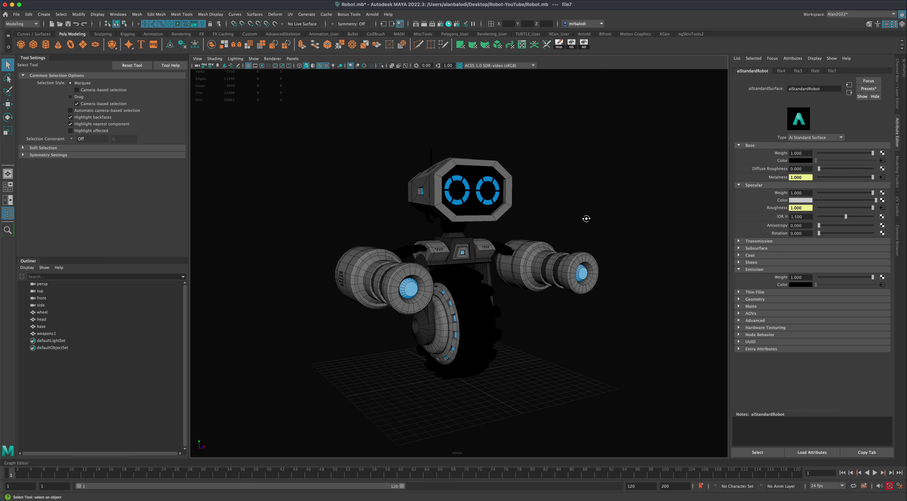
pyautogui.moveTo(584, 218)
pyautogui.keyDown('alt'); pyautogui.mouseDown()
pyautogui.moveTo(557, 218)
pyautogui.moveTo(591, 217)
pyautogui.moveTo(585, 219)
pyautogui.mouseUp(); pyautogui.keyUp('alt')
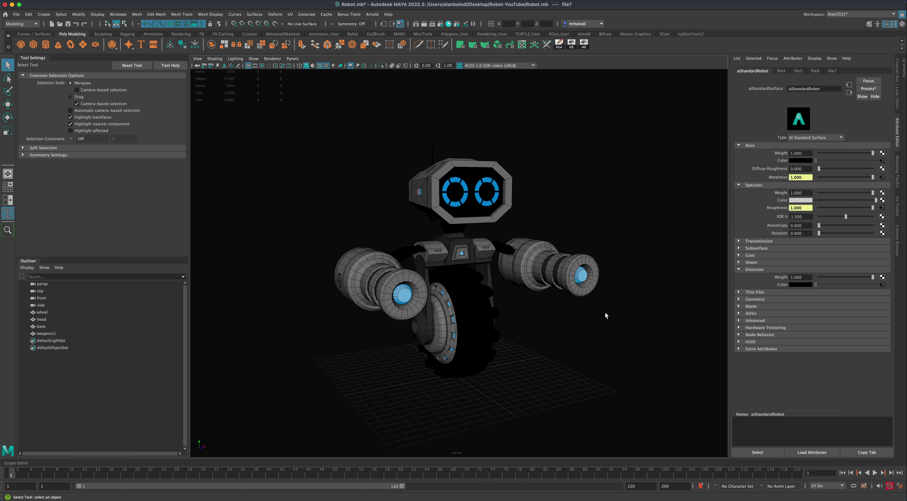
pyautogui.keyDown('alt'); pyautogui.moveTo(608, 320); pyautogui.dragTo(615, 308); pyautogui.keyUp('alt')
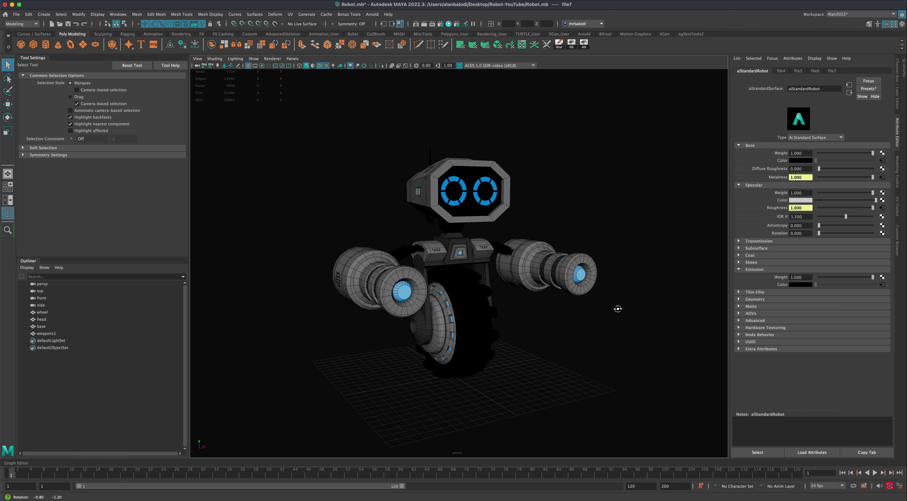
# - Try an emission weight of 5.000 on aiStandardRobot and return it to 1.000
pyautogui.doubleClick(793, 276)
pyautogui.press('Return')
pyautogui.press('Return')
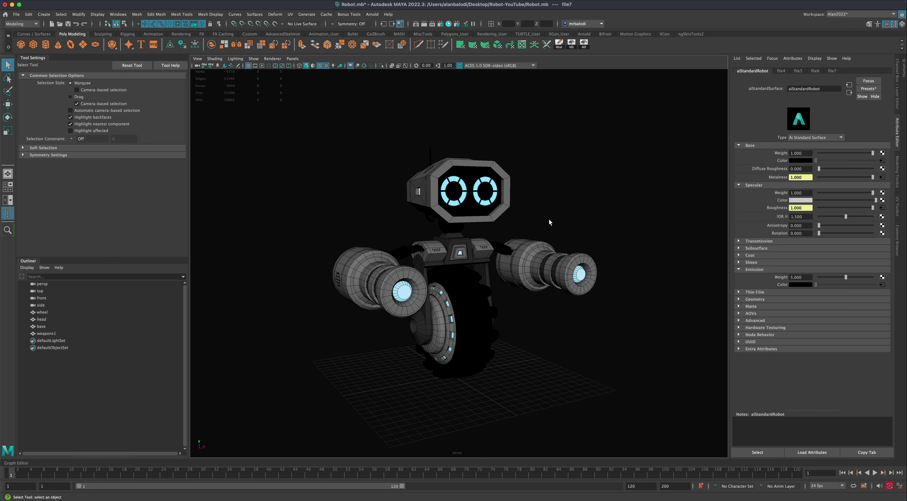
pyautogui.doubleClick(792, 277)
pyautogui.write('1')
pyautogui.press('Return')
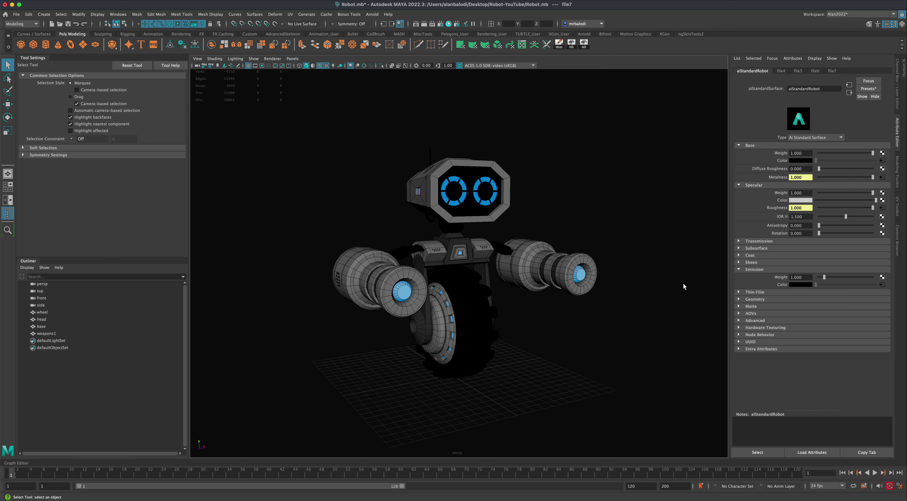
# - Connect a File texture to aiStandardRobot's geometry bump mapping and set the bump node to use Tangent Space Normals
pyautogui.click(756, 298)
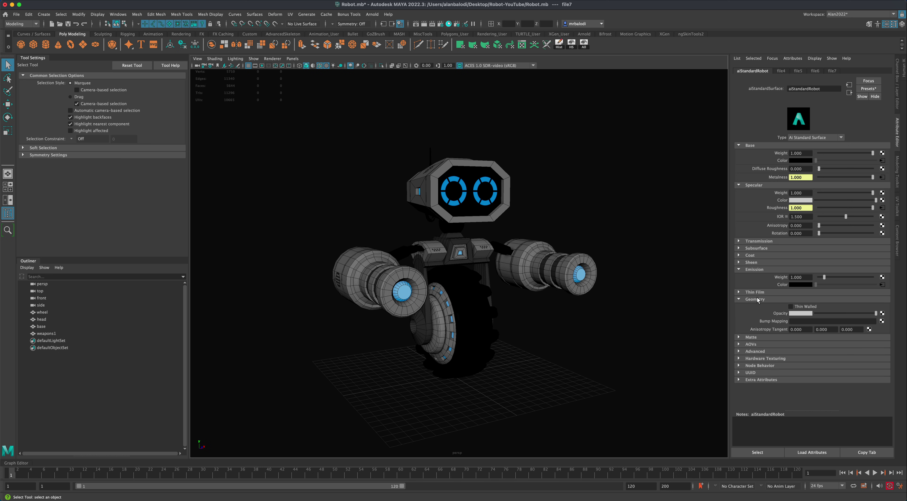
pyautogui.click(882, 321)
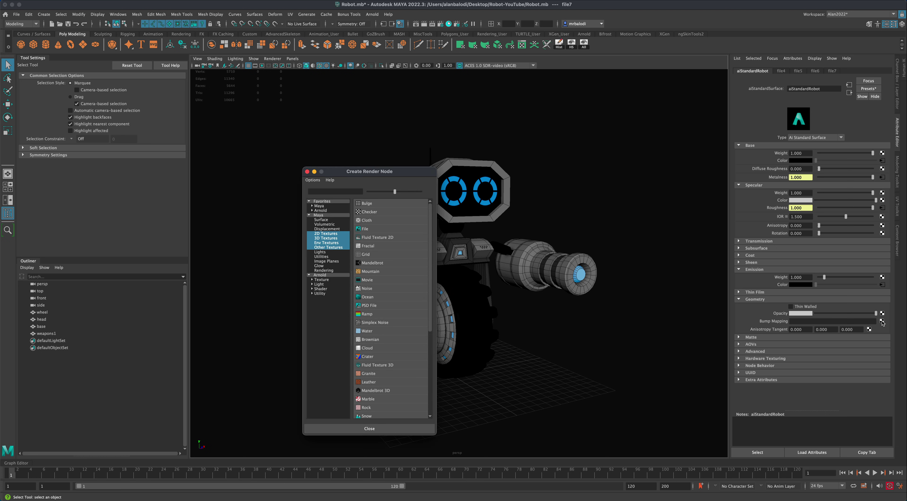
pyautogui.click(378, 229)
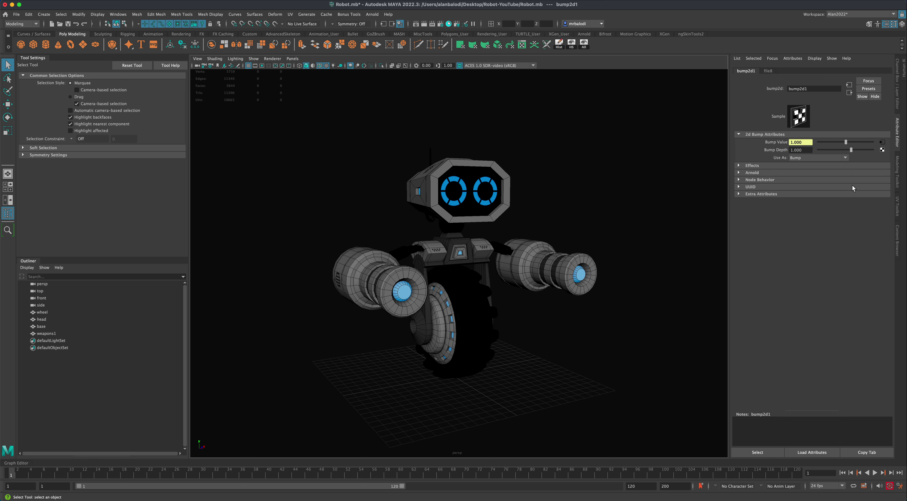
pyautogui.click(806, 158)
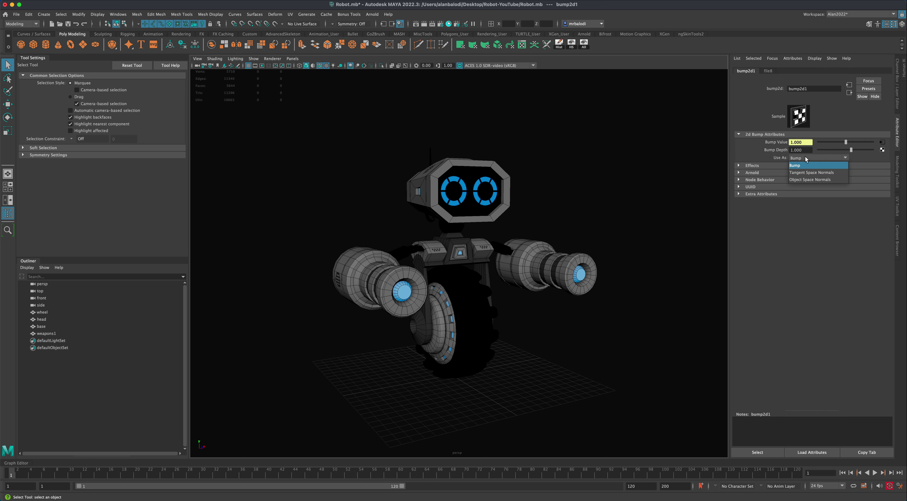
pyautogui.click(806, 172)
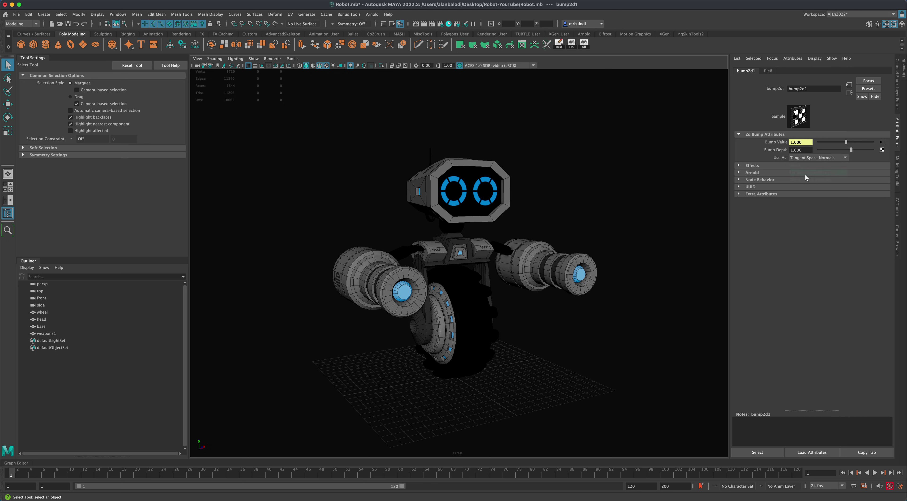
# - Load Robot_Maya_Robot_Normal.png from the textures/PBR folder into the file texture feeding the bump value
pyautogui.click(882, 142)
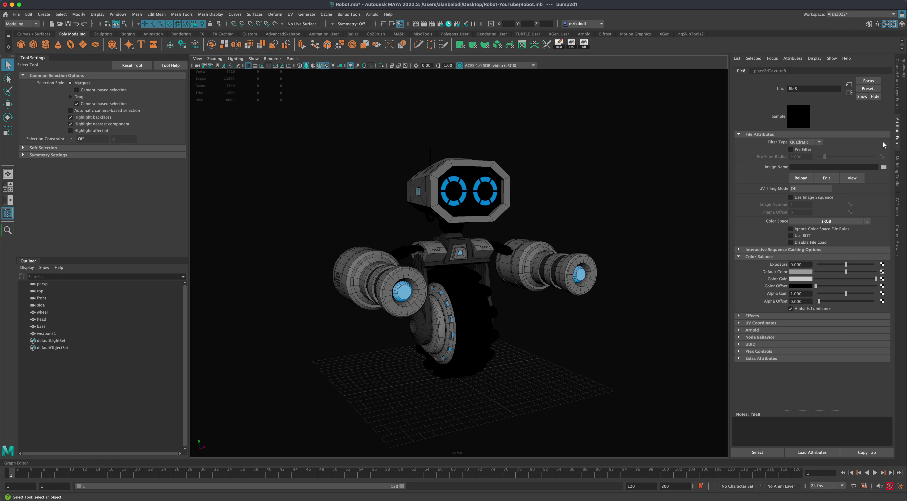
pyautogui.click(883, 167)
pyautogui.click(215, 142)
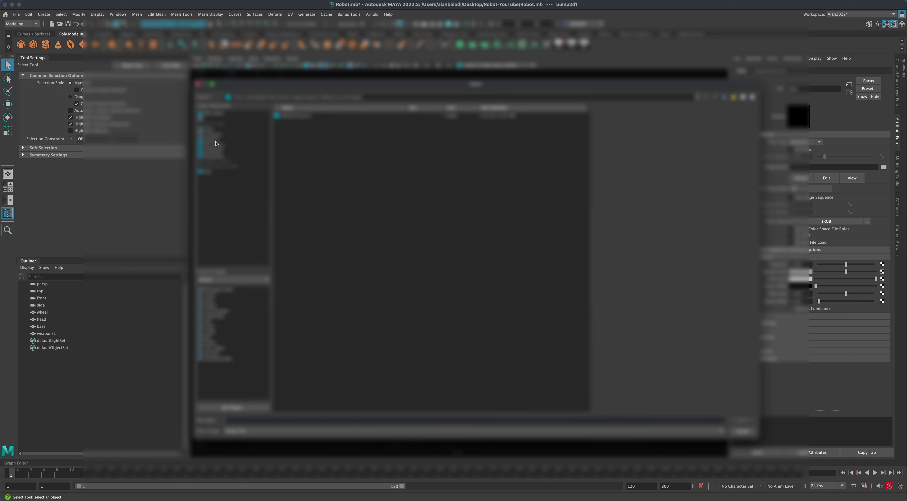
pyautogui.doubleClick(301, 231)
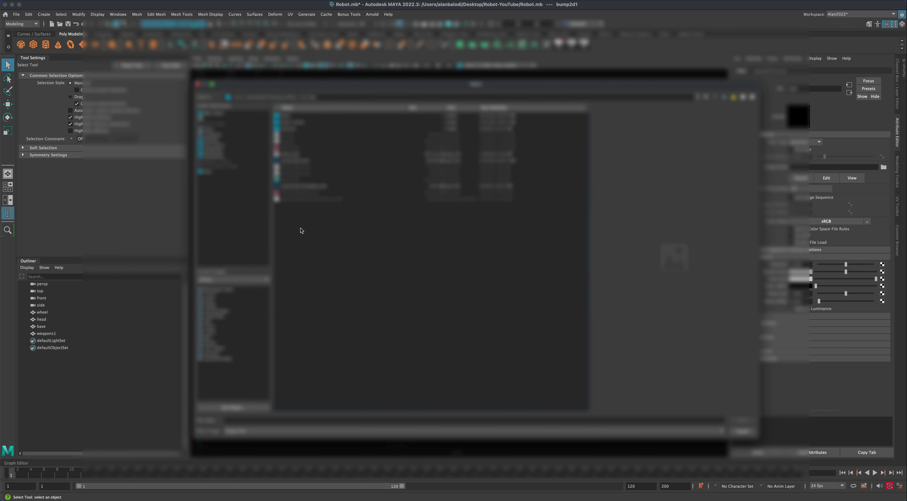
pyautogui.doubleClick(293, 129)
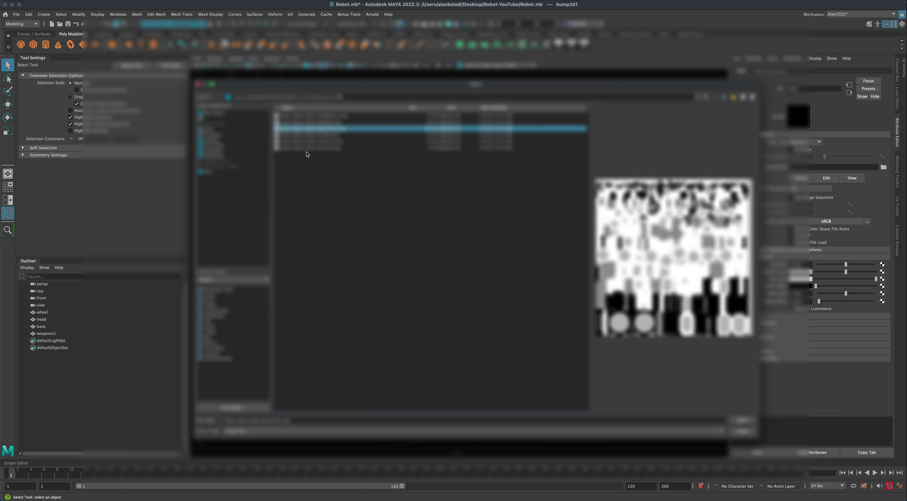
pyautogui.click(329, 148)
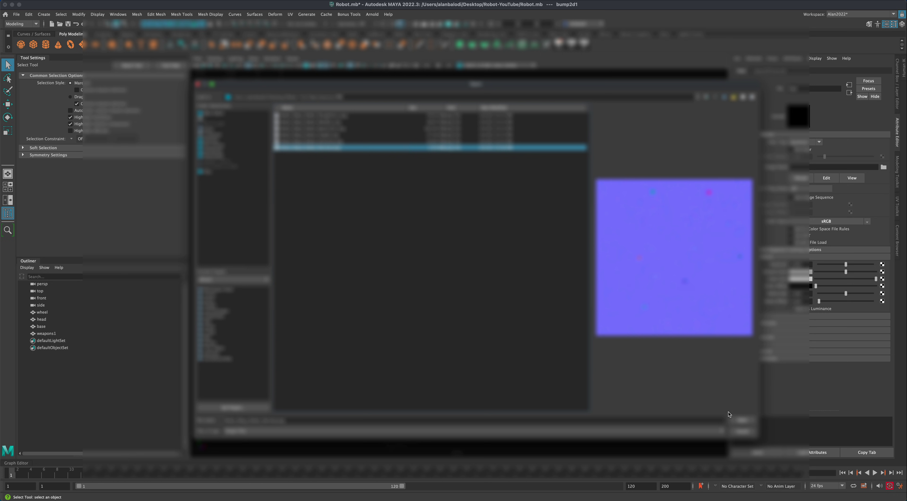
pyautogui.click(734, 419)
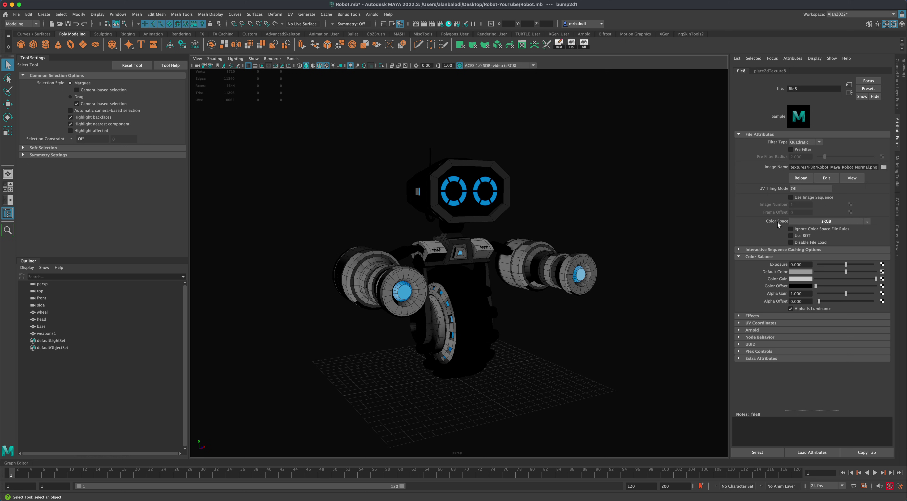
# - Set the normal map's color space to Raw and return to the aiStandardRobot material's attributes
pyautogui.click(852, 221)
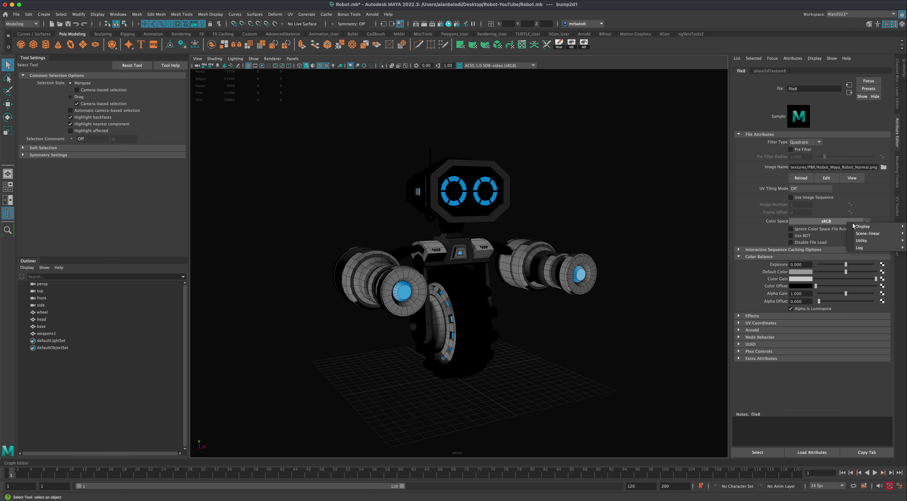
pyautogui.moveTo(865, 241)
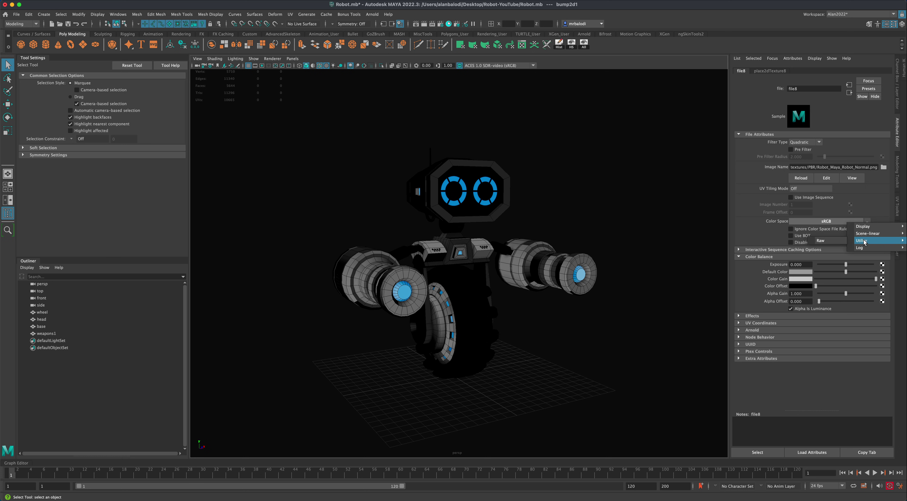
pyautogui.click(827, 241)
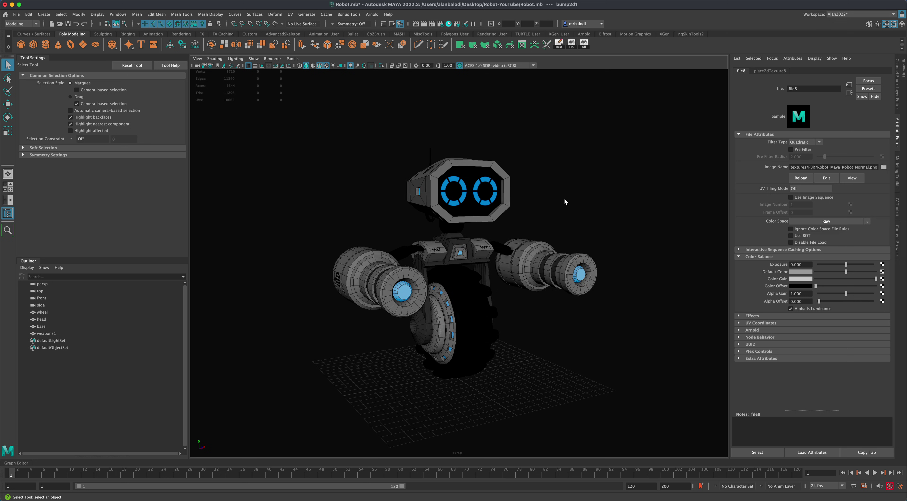
pyautogui.moveTo(565, 201)
pyautogui.keyDown('alt'); pyautogui.mouseDown()
pyautogui.moveTo(577, 201)
pyautogui.moveTo(550, 197)
pyautogui.moveTo(570, 200)
pyautogui.mouseUp(); pyautogui.keyUp('alt')
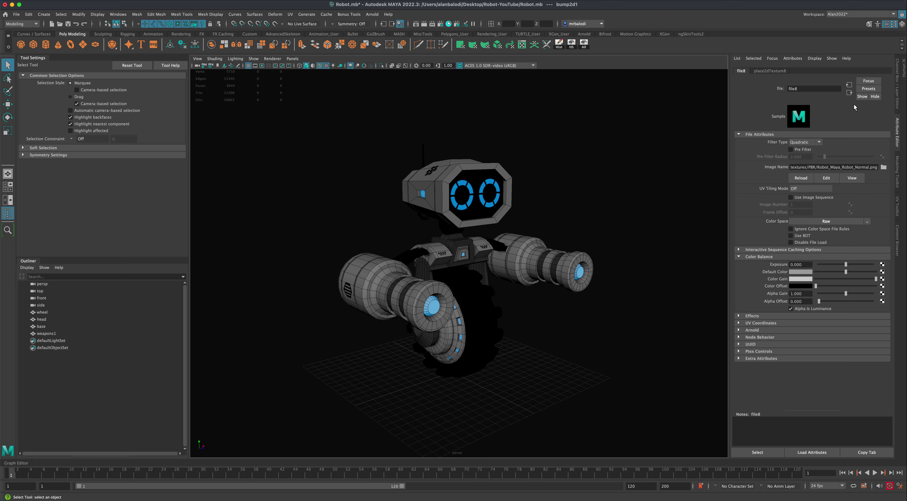
pyautogui.click(849, 94)
pyautogui.click(849, 94)
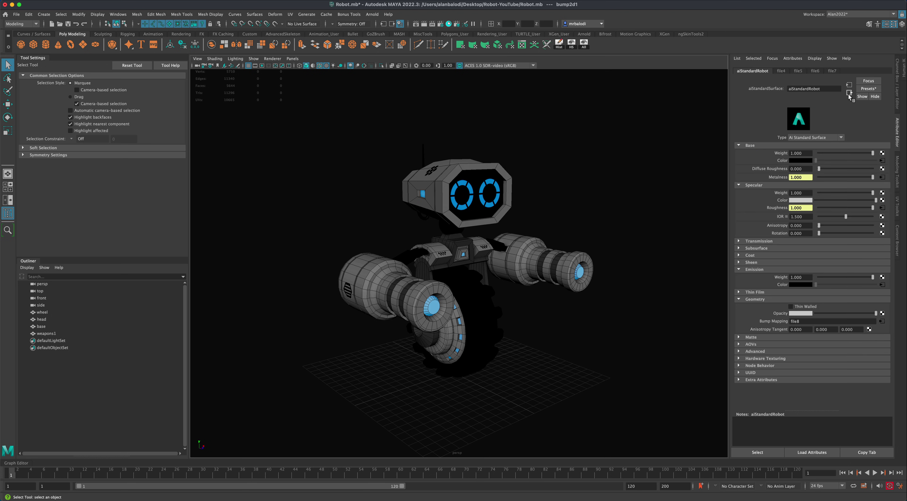
pyautogui.keyDown('alt'); pyautogui.moveTo(618, 260); pyautogui.dragTo(642, 287); pyautogui.keyUp('alt')
pyautogui.keyDown('alt'); pyautogui.moveTo(369, 170); pyautogui.dragTo(374, 174, button='middle'); pyautogui.keyUp('alt')
pyautogui.keyDown('alt'); pyautogui.moveTo(374, 174); pyautogui.dragTo(370, 164); pyautogui.keyUp('alt')
pyautogui.keyDown('alt'); pyautogui.moveTo(372, 176); pyautogui.dragTo(365, 170, button='middle'); pyautogui.keyUp('alt')
pyautogui.keyDown('alt'); pyautogui.moveTo(364, 171); pyautogui.dragTo(366, 167); pyautogui.keyUp('alt')
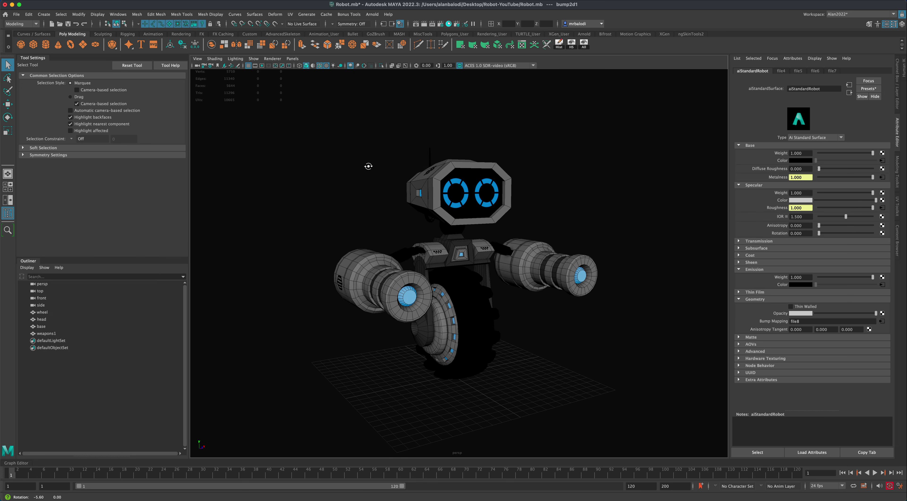
# - Add an Arnold Skydome Light to the scene and show lights in the perspective viewport
pyautogui.click(372, 14)
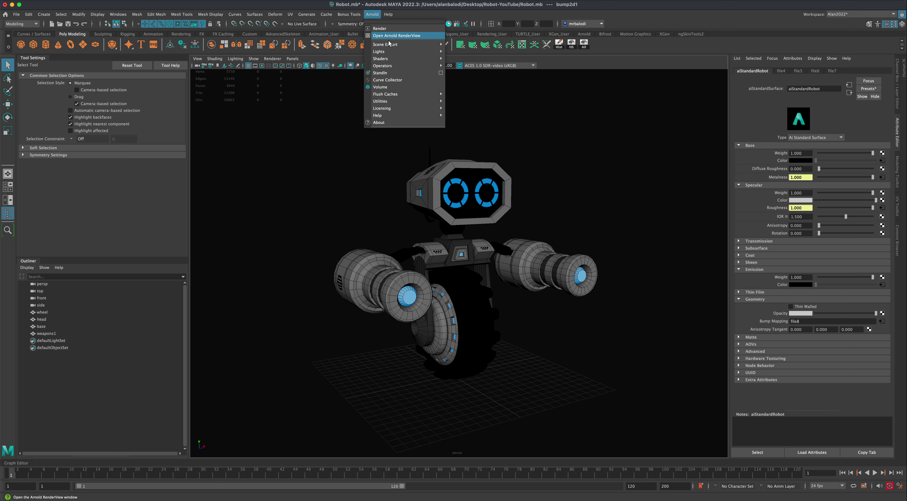
pyautogui.moveTo(423, 51)
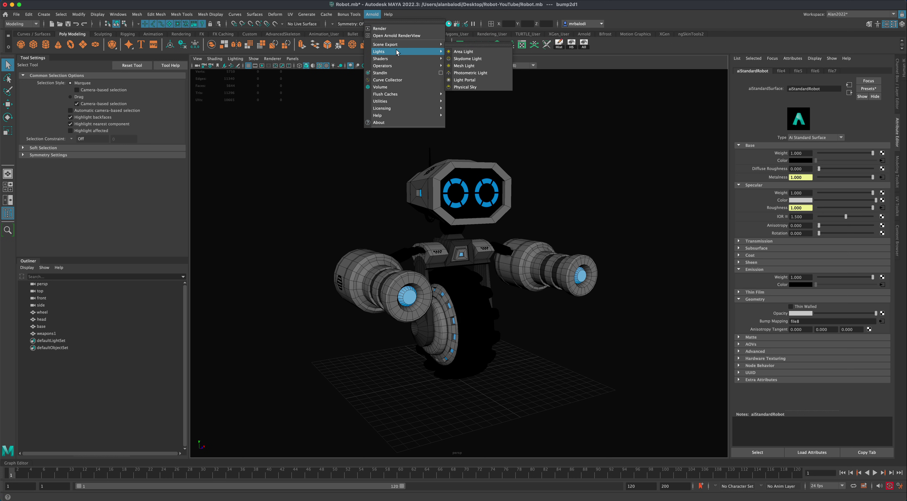
pyautogui.click(488, 60)
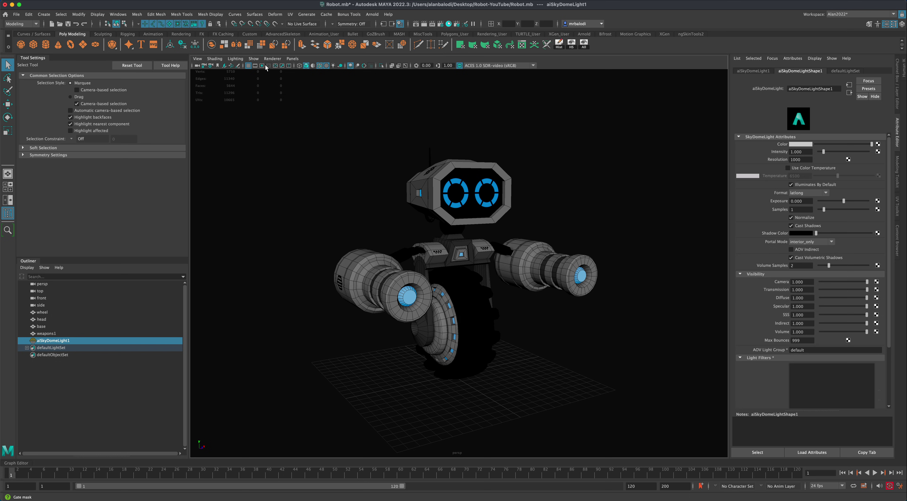
pyautogui.click(254, 58)
pyautogui.click(275, 153)
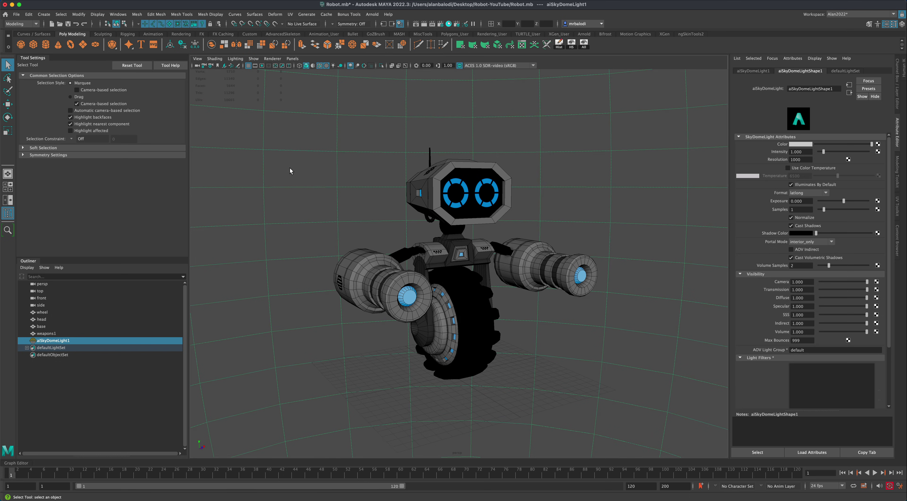
# - Examine the sky dome's sphere from outside and the robot within it from several angles
pyautogui.scroll(-10, 338, 216)
pyautogui.scroll(-3, 337, 216)
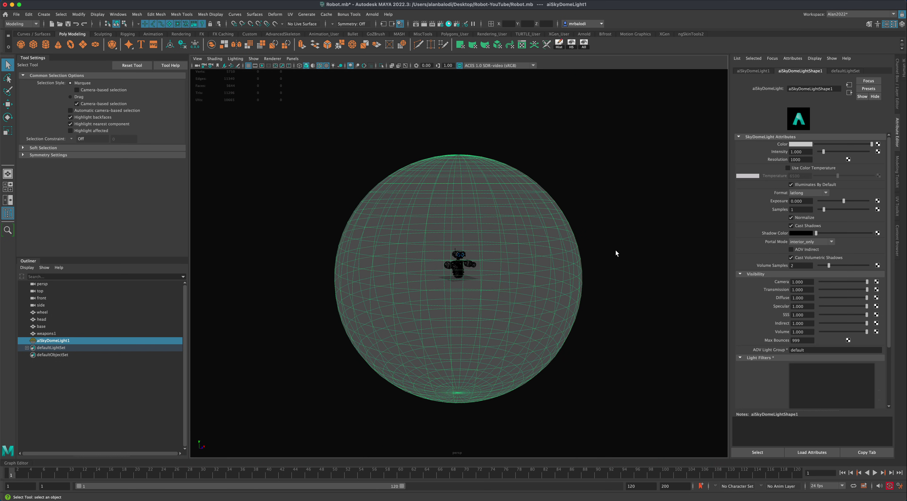
pyautogui.keyDown('alt'); pyautogui.moveTo(616, 253); pyautogui.dragTo(625, 282); pyautogui.keyUp('alt')
pyautogui.scroll(5, 626, 282)
pyautogui.scroll(8, 625, 281)
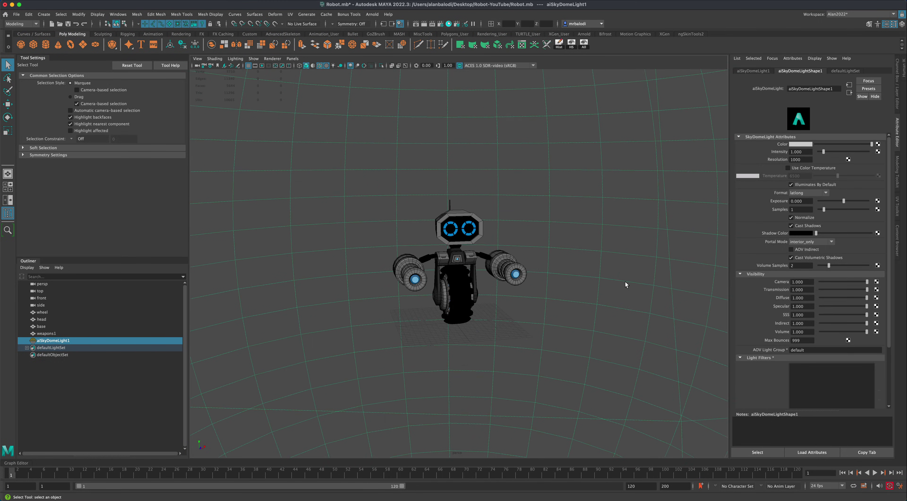
pyautogui.keyDown('alt'); pyautogui.moveTo(603, 247); pyautogui.dragTo(610, 247); pyautogui.keyUp('alt')
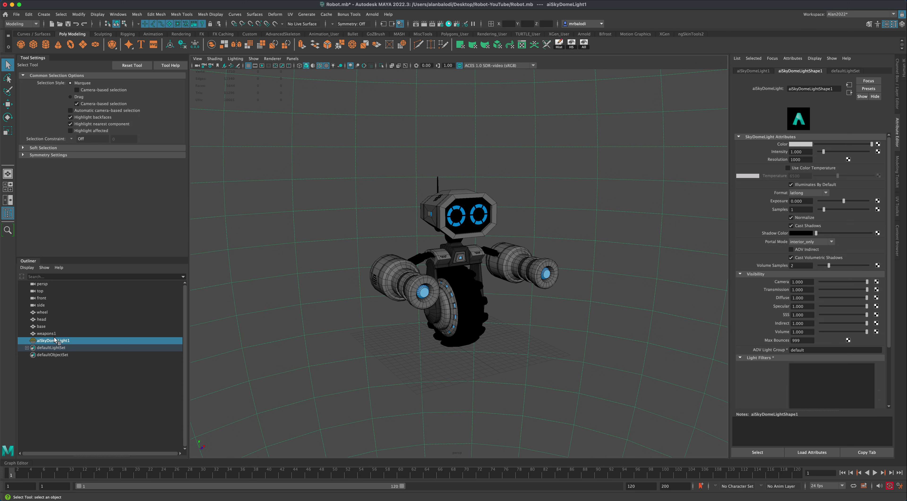
pyautogui.click(33, 340)
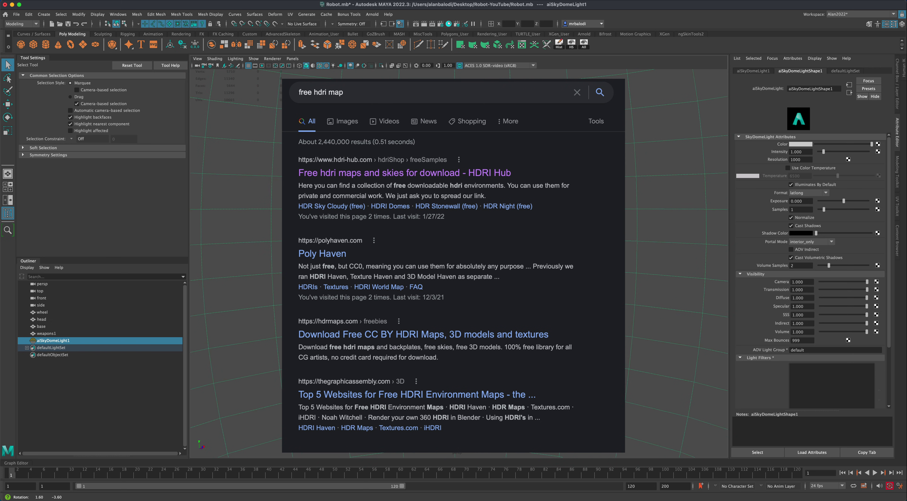
pyautogui.moveTo(458, 264)
pyautogui.keyDown('alt'); pyautogui.mouseDown()
pyautogui.moveTo(479, 266)
pyautogui.moveTo(451, 264)
pyautogui.mouseUp(); pyautogui.keyUp('alt')
pyautogui.keyDown('alt'); pyautogui.moveTo(458, 264); pyautogui.dragTo(472, 264, button='right'); pyautogui.keyUp('alt')
pyautogui.moveTo(458, 264)
pyautogui.keyDown('alt'); pyautogui.mouseDown()
pyautogui.moveTo(473, 263)
pyautogui.moveTo(459, 265)
pyautogui.moveTo(465, 260)
pyautogui.mouseUp(); pyautogui.keyUp('alt')
# - Connect a File texture to the sky dome light's color and browse to the HDR folder for its image
pyautogui.click(878, 144)
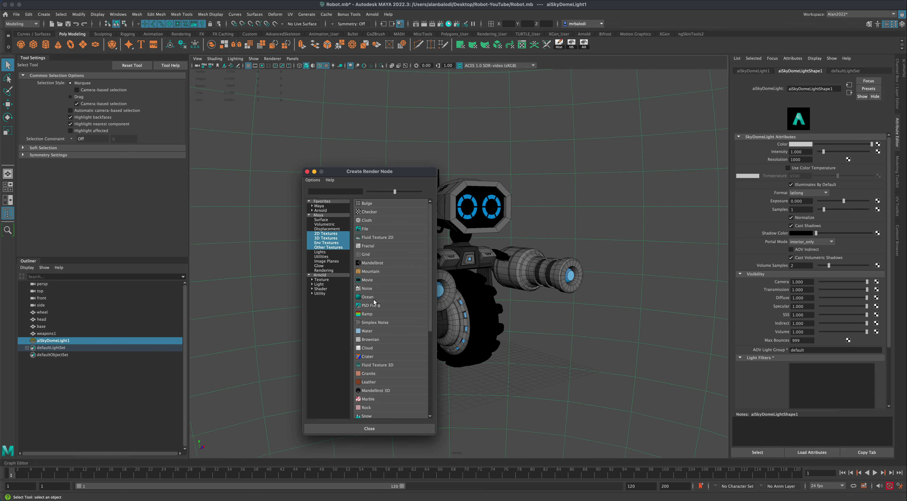
pyautogui.click(365, 229)
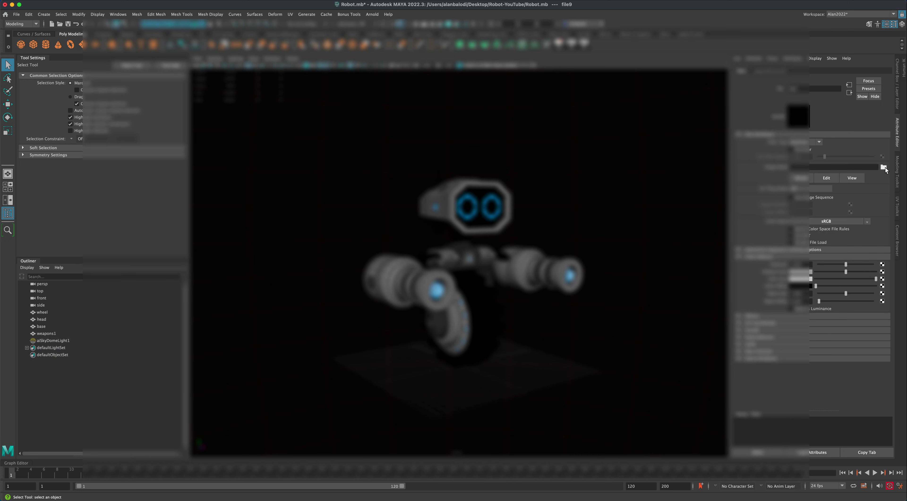
pyautogui.click(883, 167)
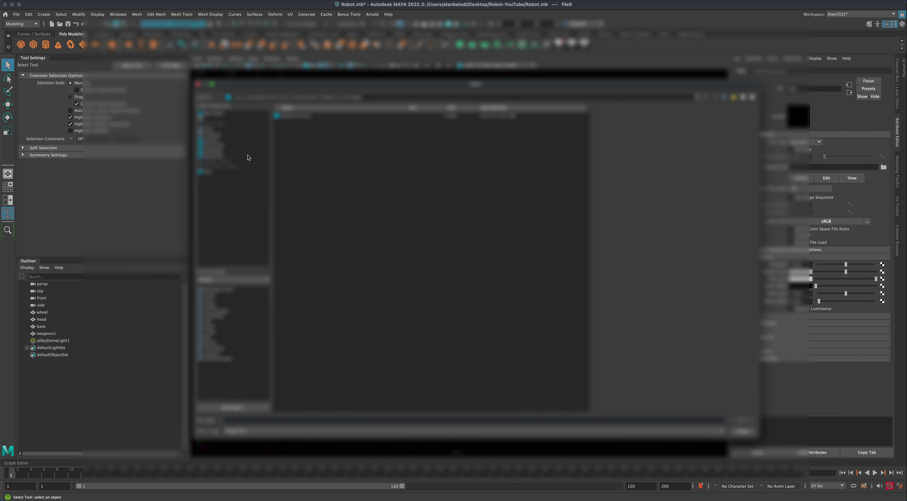
pyautogui.click(221, 155)
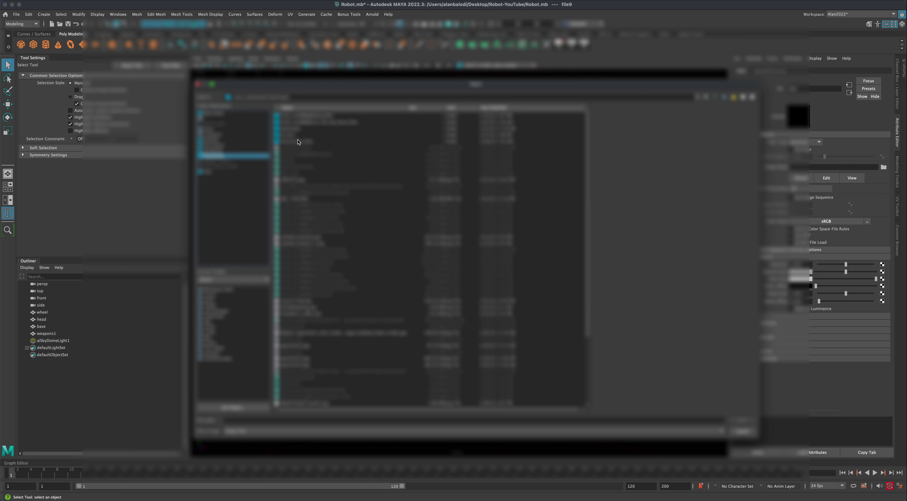
pyautogui.doubleClick(292, 127)
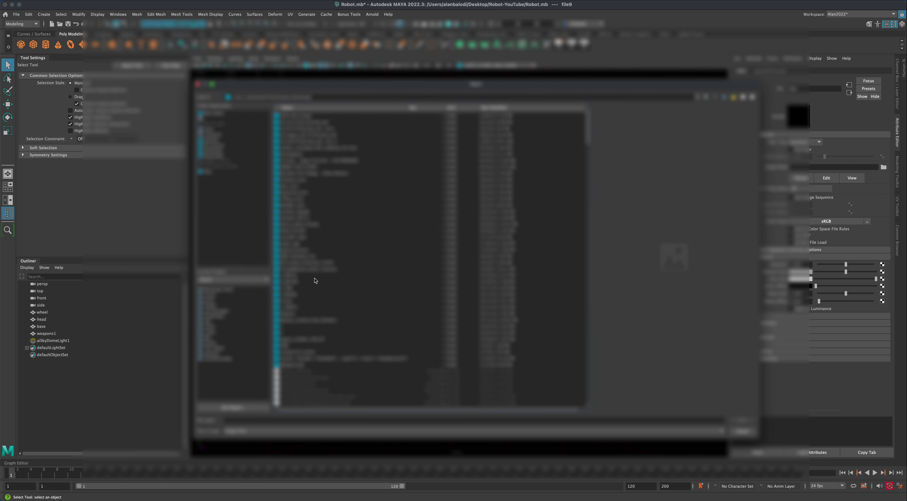
pyautogui.doubleClick(292, 348)
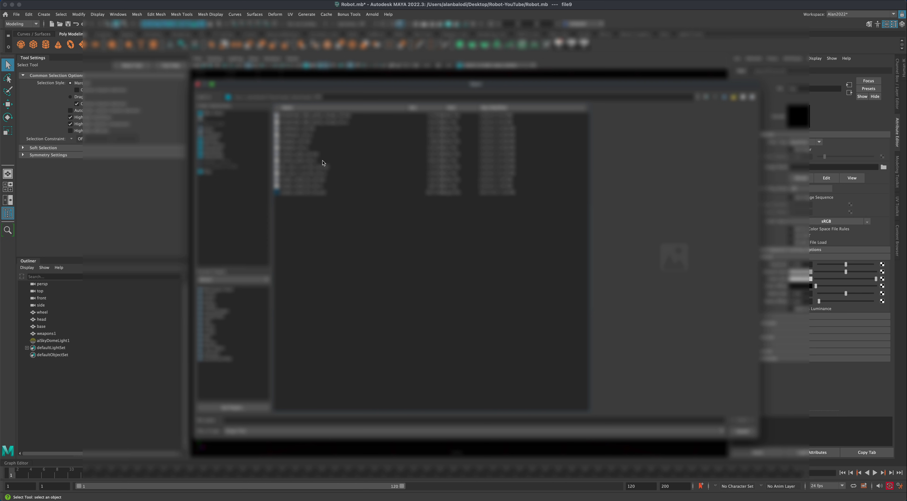
# - Preview several HDRIs and load kloofendal_48d_partly_cloudy_2k.hdr as the sky dome's image
pyautogui.click(324, 116)
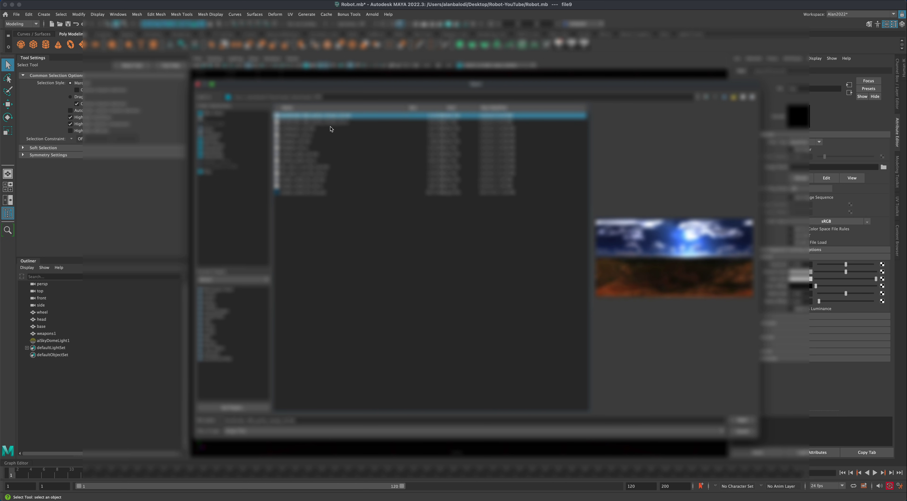
pyautogui.moveTo(382, 88); pyautogui.dragTo(400, 107)
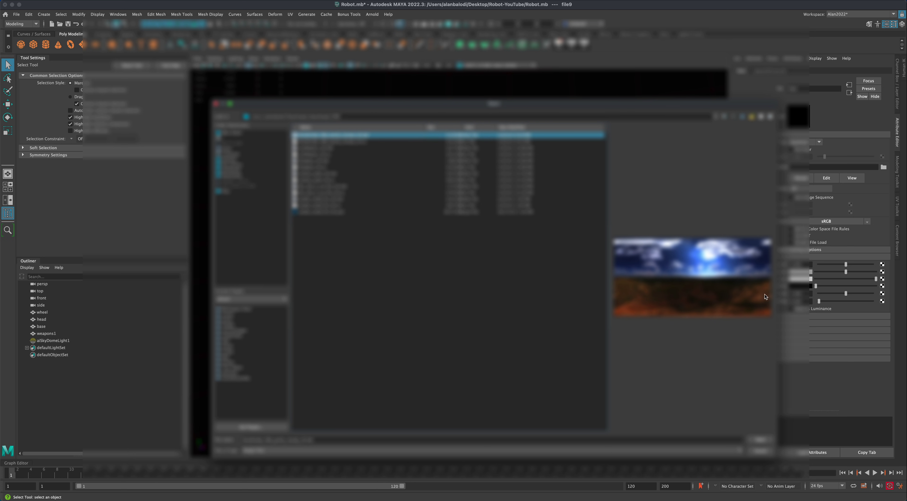
pyautogui.click(341, 149)
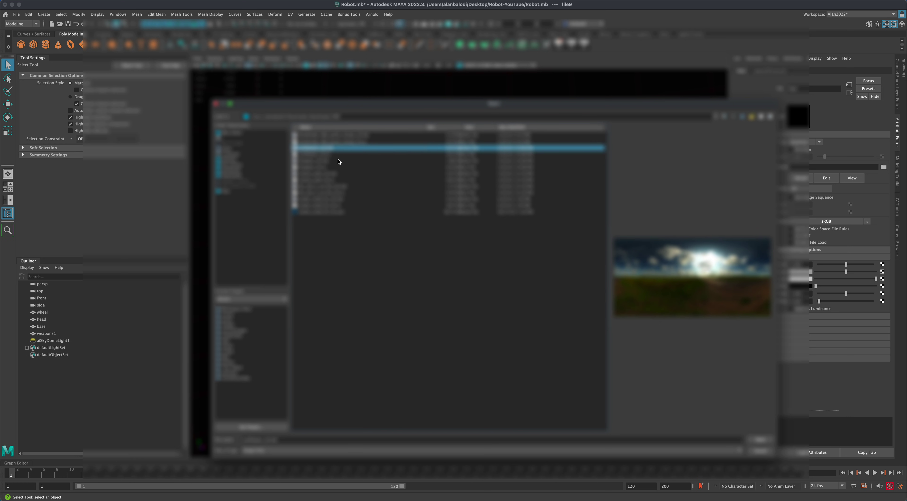
pyautogui.click(339, 173)
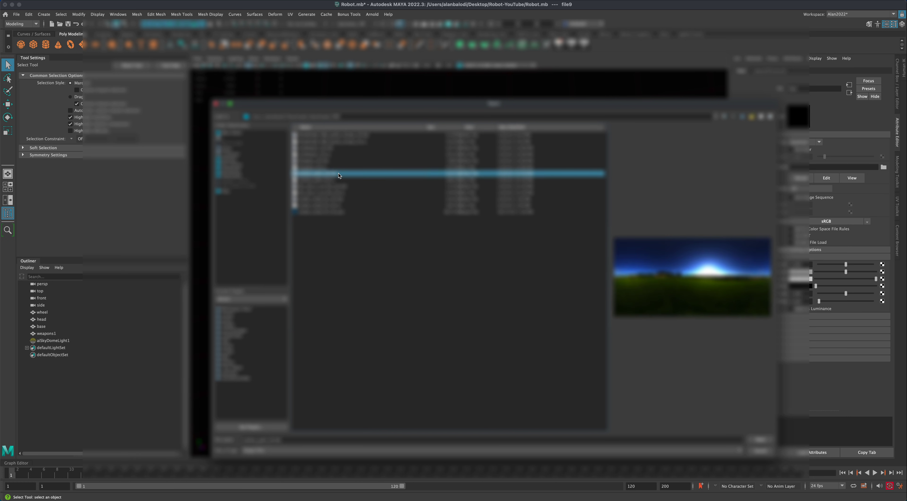
pyautogui.click(361, 137)
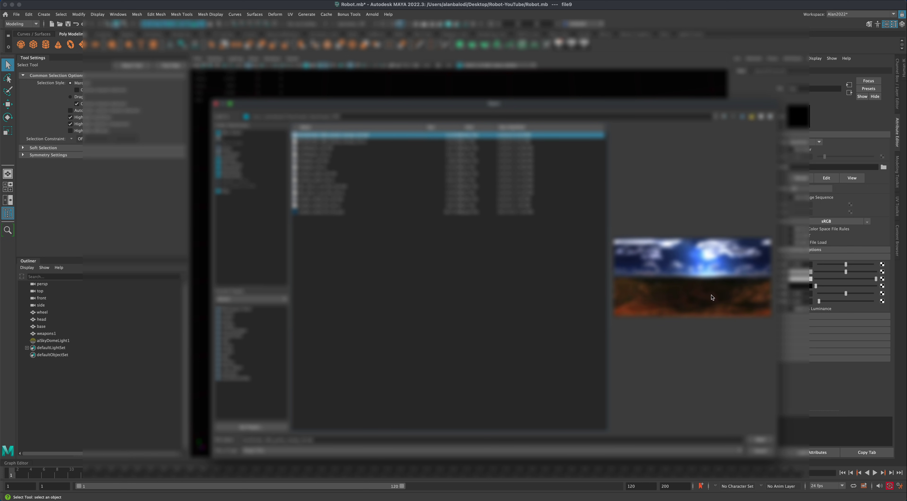
pyautogui.click(758, 440)
# - Light the perspective viewport with all scene lights and check the robot against the HDRI sky from different angles
pyautogui.keyDown('alt'); pyautogui.moveTo(587, 321); pyautogui.dragTo(405, 334); pyautogui.keyUp('alt')
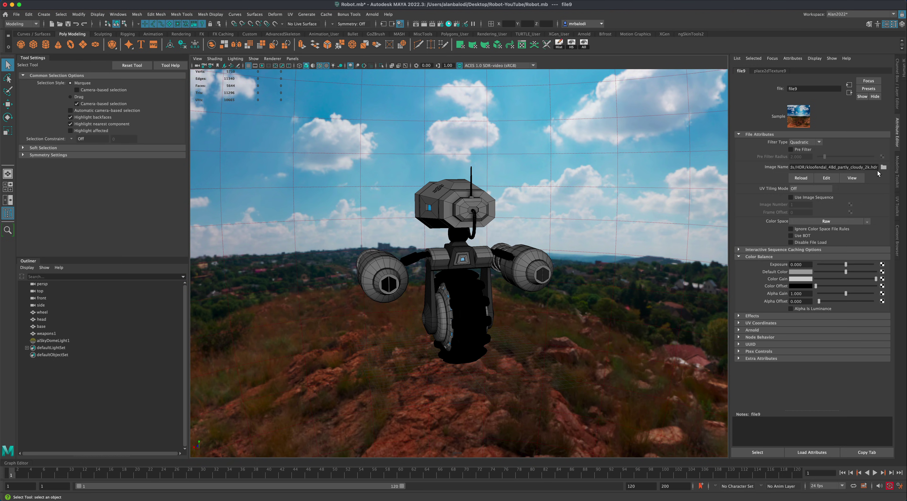
pyautogui.keyDown('alt'); pyautogui.moveTo(553, 270); pyautogui.dragTo(383, 204); pyautogui.keyUp('alt')
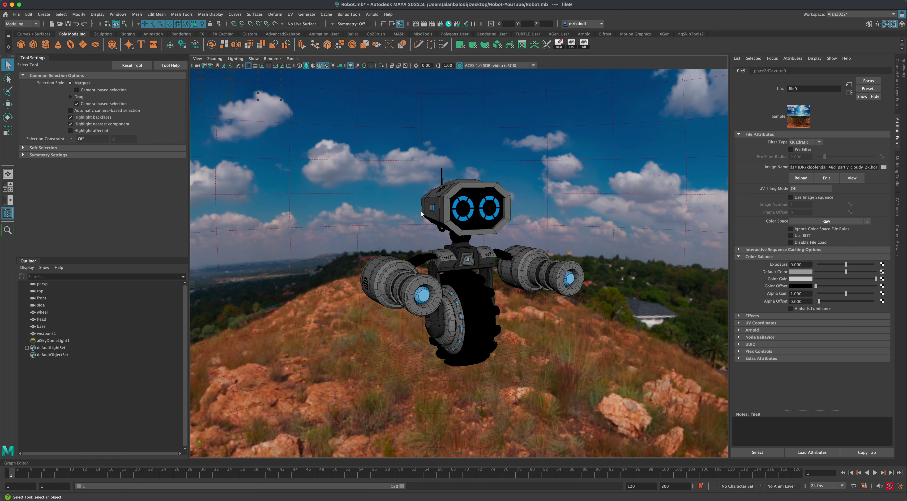
pyautogui.click(240, 60)
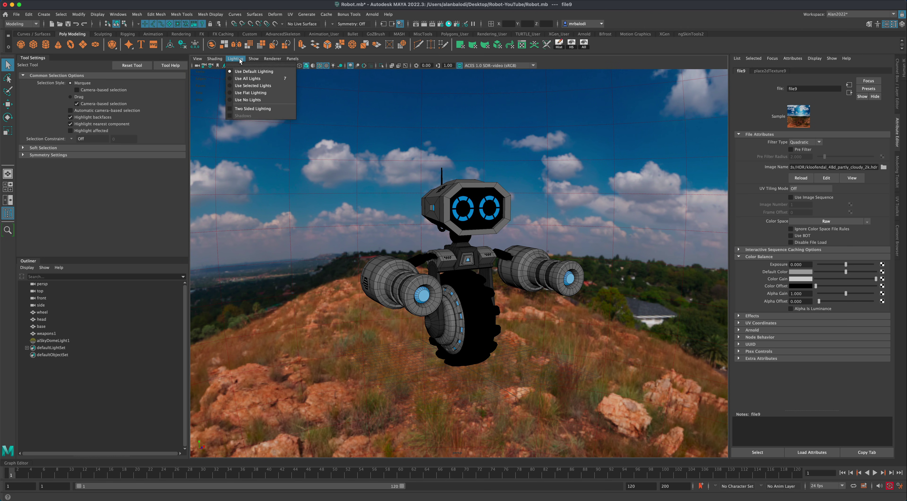
pyautogui.click(253, 78)
pyautogui.moveTo(321, 205)
pyautogui.keyDown('alt'); pyautogui.mouseDown()
pyautogui.moveTo(298, 201)
pyautogui.moveTo(334, 198)
pyautogui.mouseUp(); pyautogui.keyUp('alt')
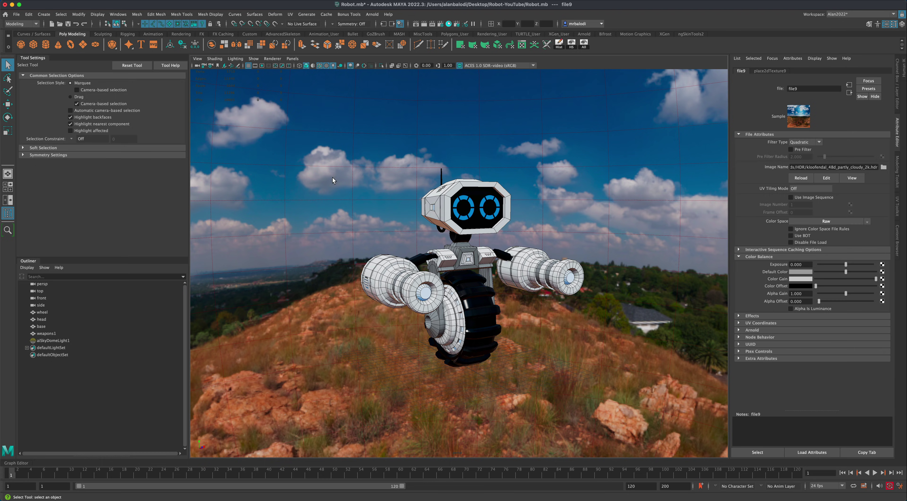
pyautogui.keyDown('alt'); pyautogui.moveTo(332, 177); pyautogui.dragTo(316, 163); pyautogui.keyUp('alt')
# - Hide lights in the perspective viewport so the sky dome image does not cover the background
pyautogui.click(253, 59)
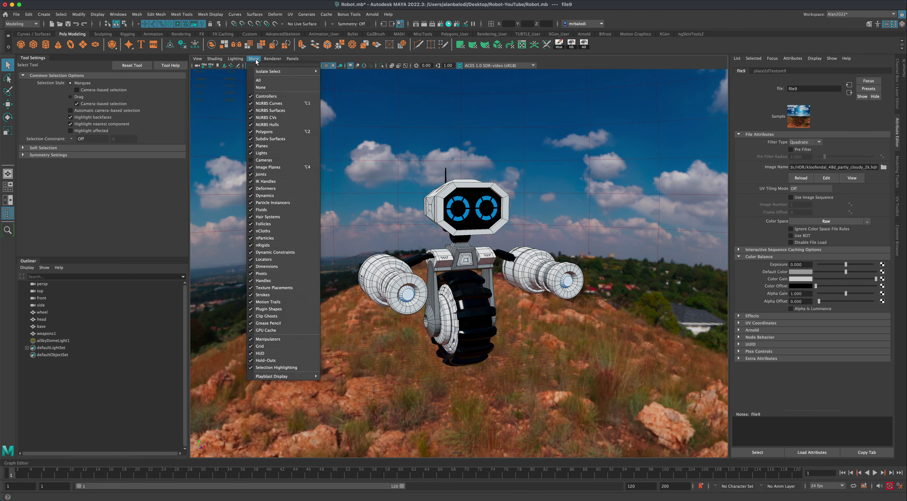
pyautogui.click(275, 154)
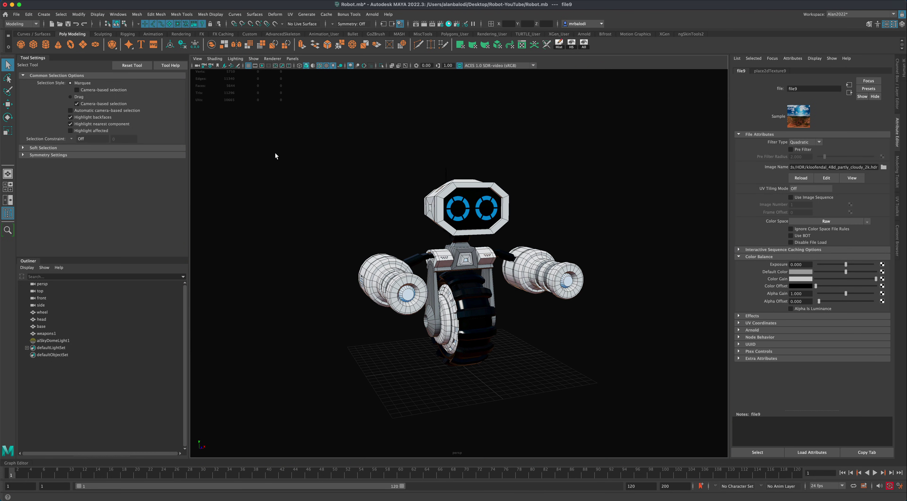
pyautogui.scroll(2, 336, 276)
pyautogui.keyDown('alt'); pyautogui.moveTo(326, 273); pyautogui.dragTo(302, 179); pyautogui.keyUp('alt')
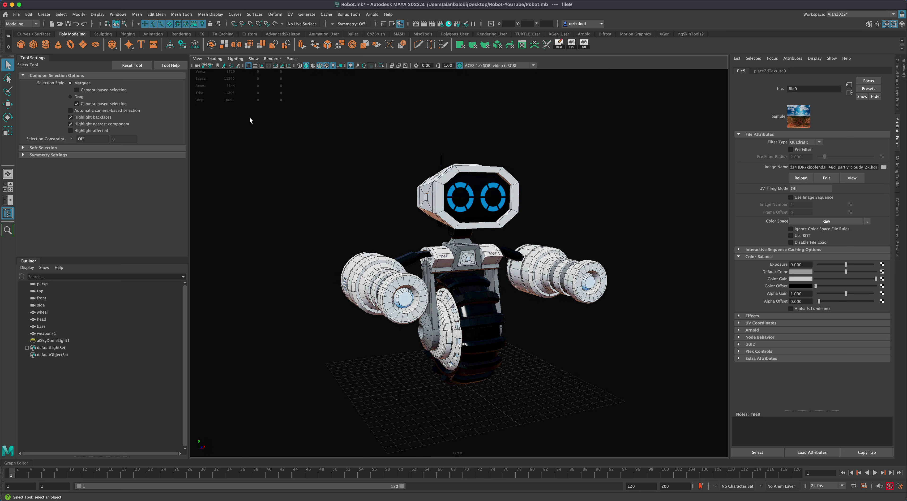
# - Open Maya's color settings and slightly lighten the 3D Views background color
pyautogui.click(98, 14)
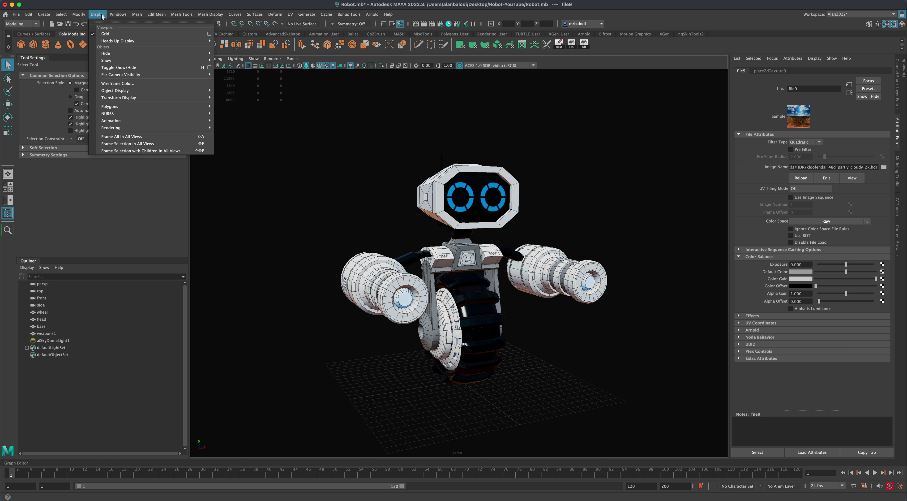
pyautogui.moveTo(114, 17)
pyautogui.moveTo(135, 49)
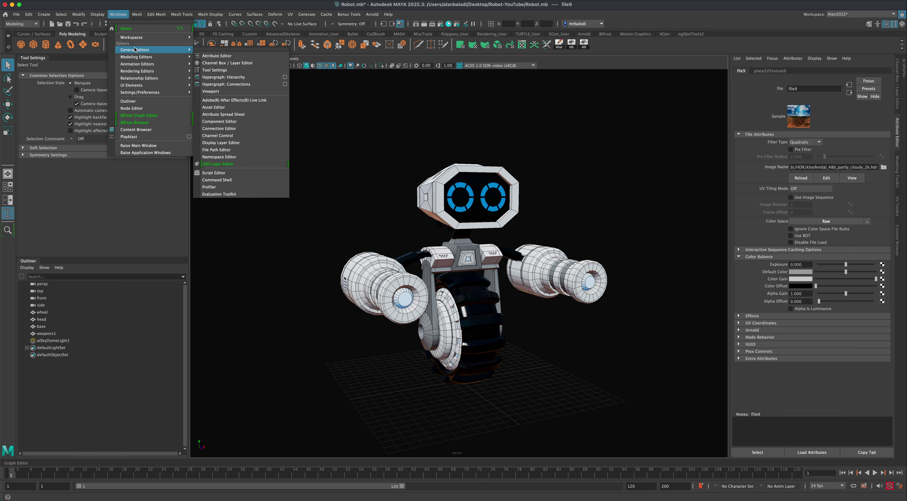
pyautogui.moveTo(147, 94)
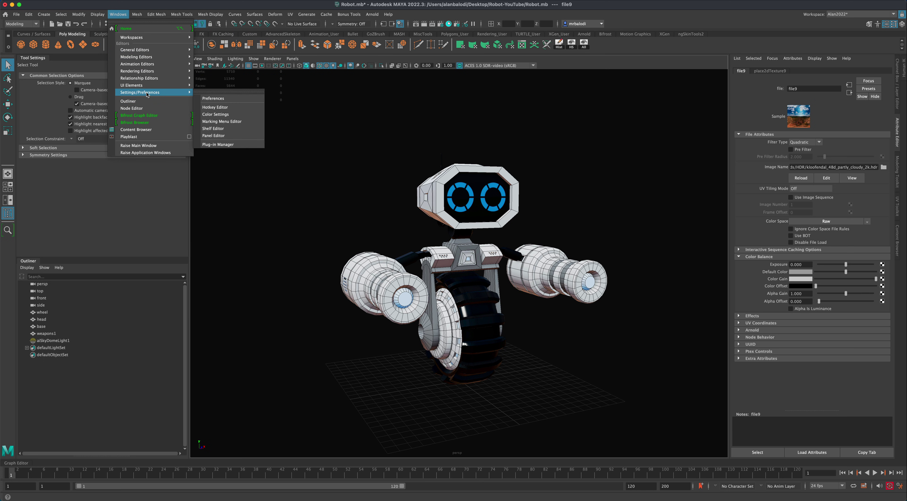
pyautogui.click(221, 116)
pyautogui.click(333, 201)
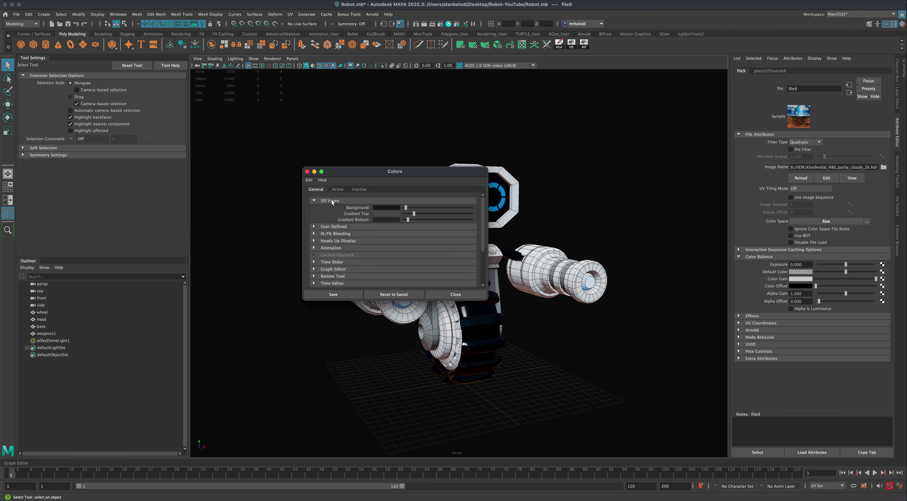
pyautogui.moveTo(405, 172); pyautogui.dragTo(355, 184)
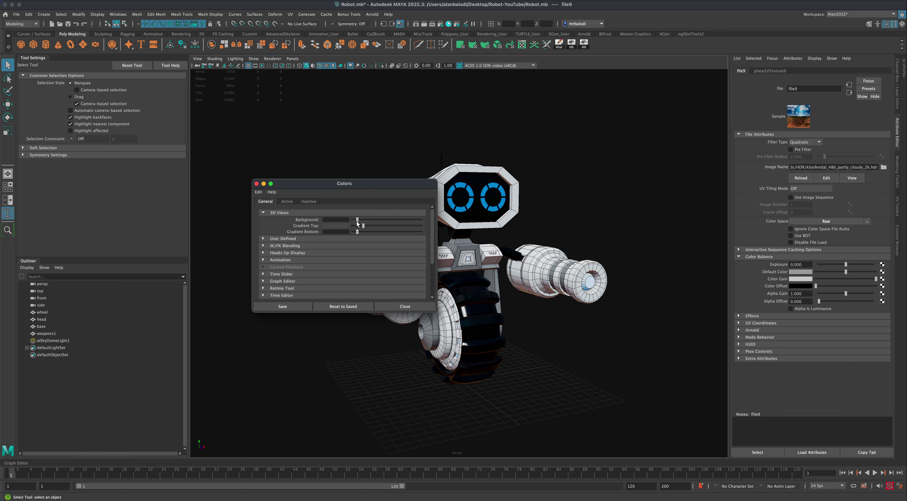
pyautogui.moveTo(357, 219); pyautogui.dragTo(359, 219)
# - Try black, white and light gray brightness levels for the viewport's solid background color
pyautogui.moveTo(358, 186); pyautogui.dragTo(327, 206)
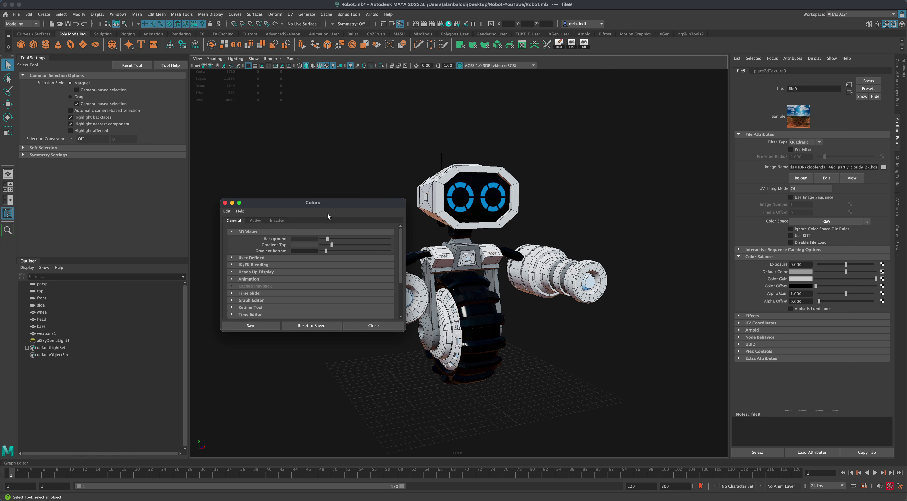
pyautogui.moveTo(327, 203); pyautogui.dragTo(329, 191)
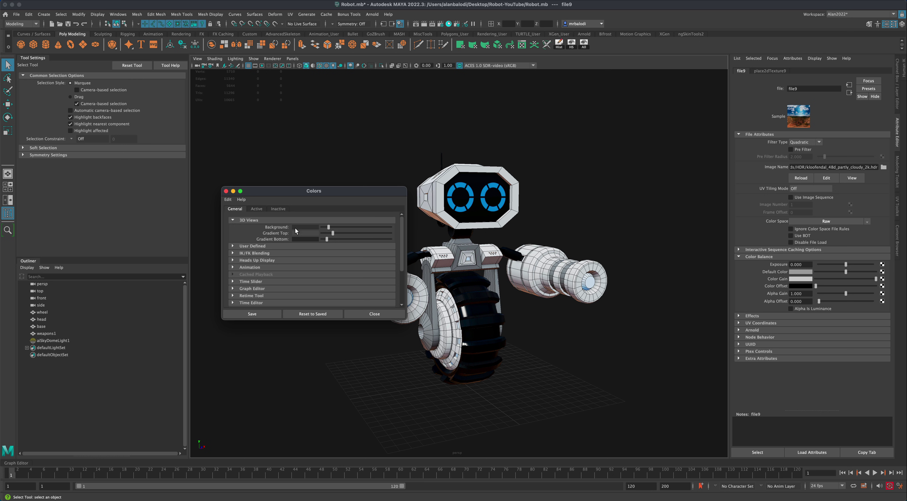
pyautogui.moveTo(315, 193); pyautogui.dragTo(295, 149)
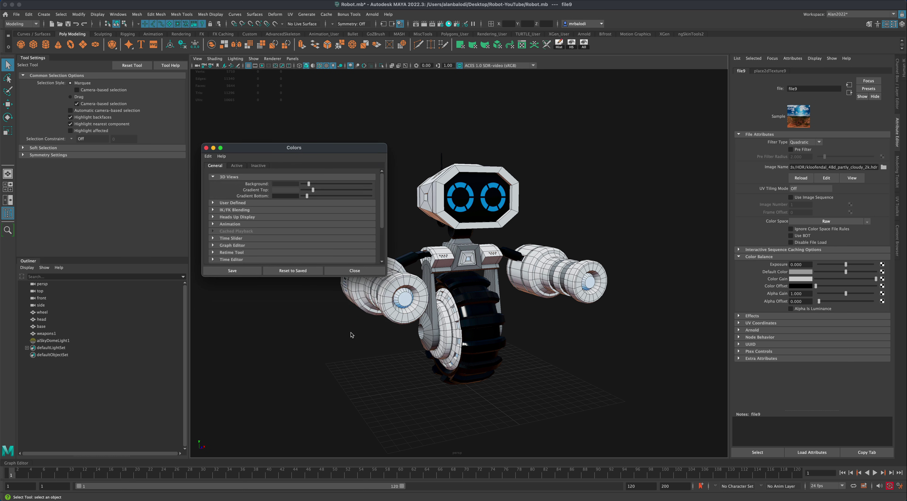
pyautogui.click(311, 347)
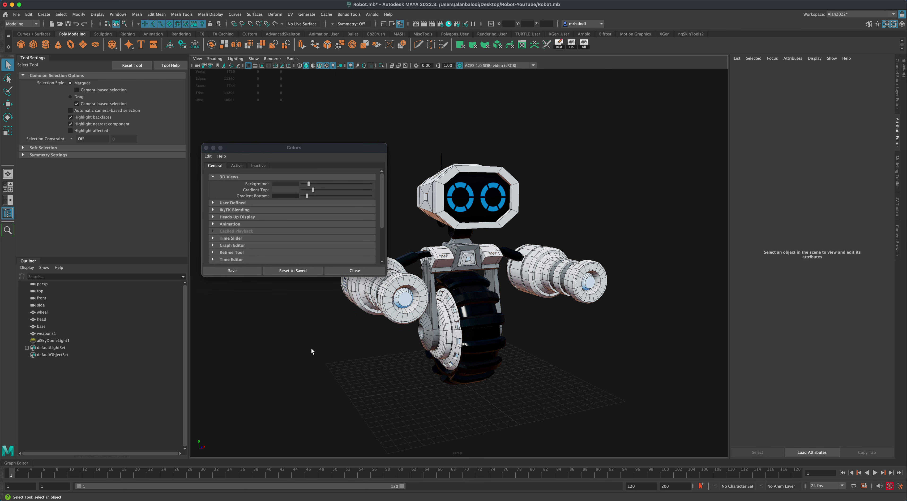
pyautogui.hotkey('alt', 'b')
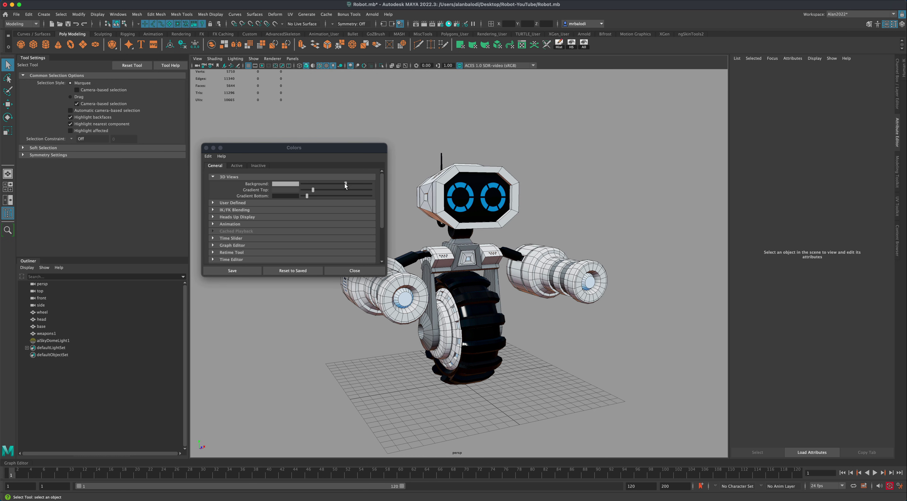
pyautogui.moveTo(345, 183); pyautogui.dragTo(300, 185)
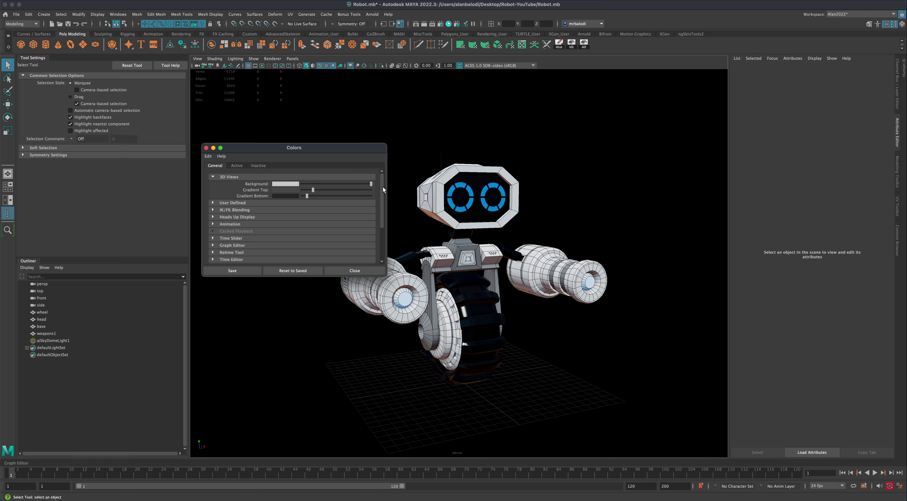
pyautogui.moveTo(382, 187); pyautogui.dragTo(313, 184)
pyautogui.hotkey('alt', 'b')
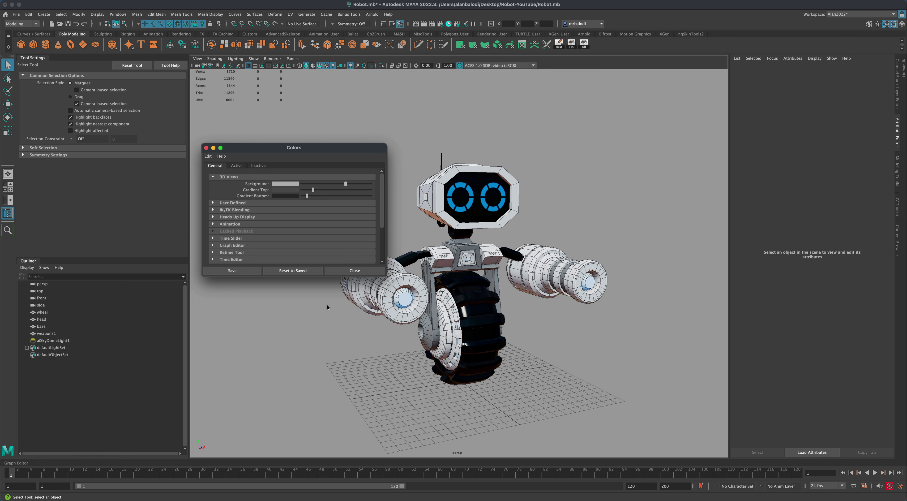
# - Switch to the gradient background, set Gradient Top to gray and Gradient Bottom to black, and cycle the viewport to solid black
pyautogui.hotkey('alt', 'b')
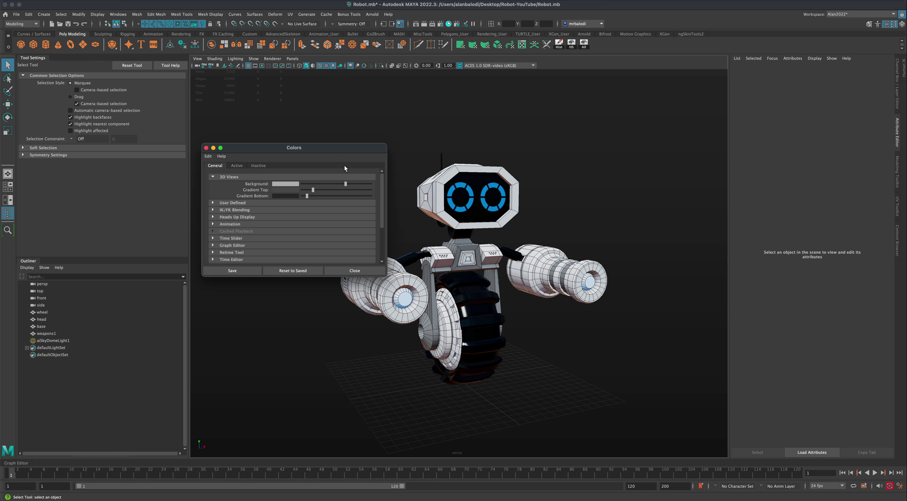
pyautogui.moveTo(312, 190); pyautogui.dragTo(379, 191)
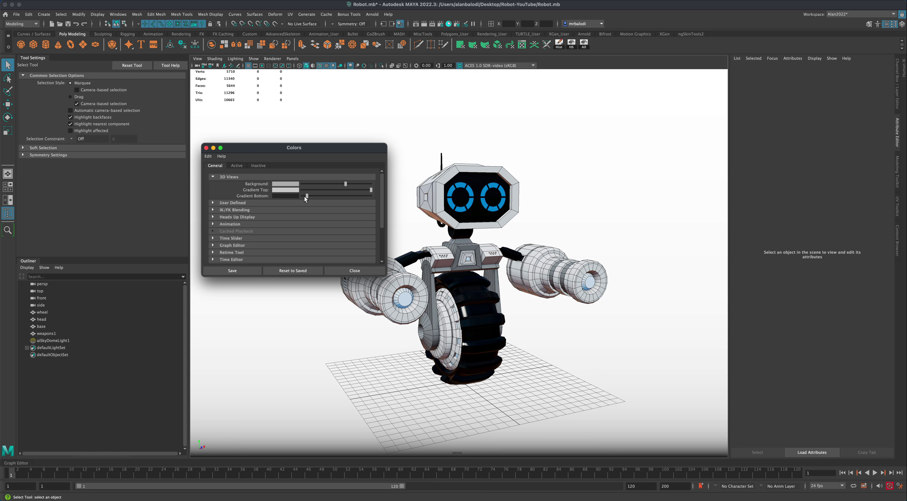
pyautogui.moveTo(304, 196); pyautogui.dragTo(297, 198)
pyautogui.moveTo(370, 191); pyautogui.dragTo(322, 190)
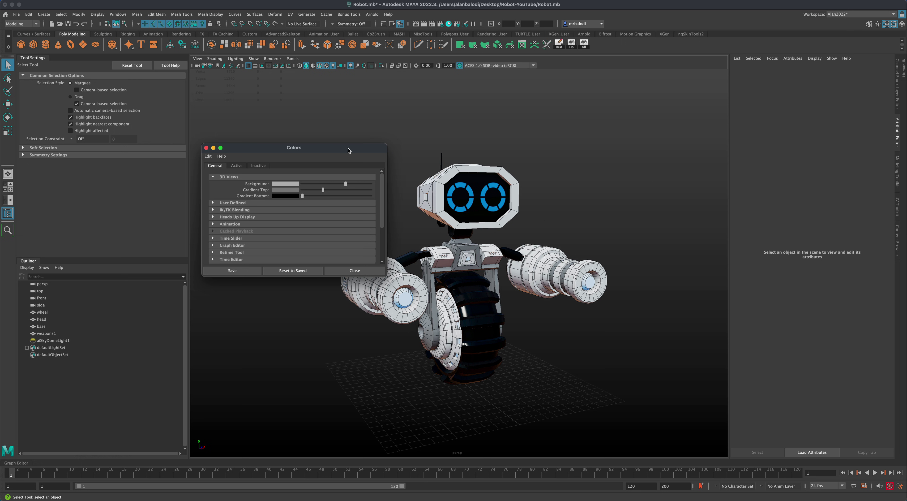
pyautogui.moveTo(347, 150); pyautogui.dragTo(353, 105)
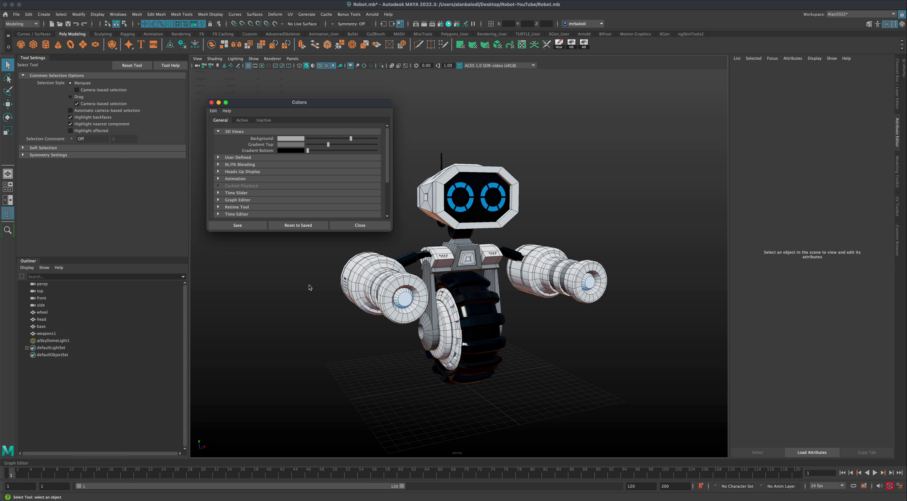
pyautogui.hotkey('alt', 'b')
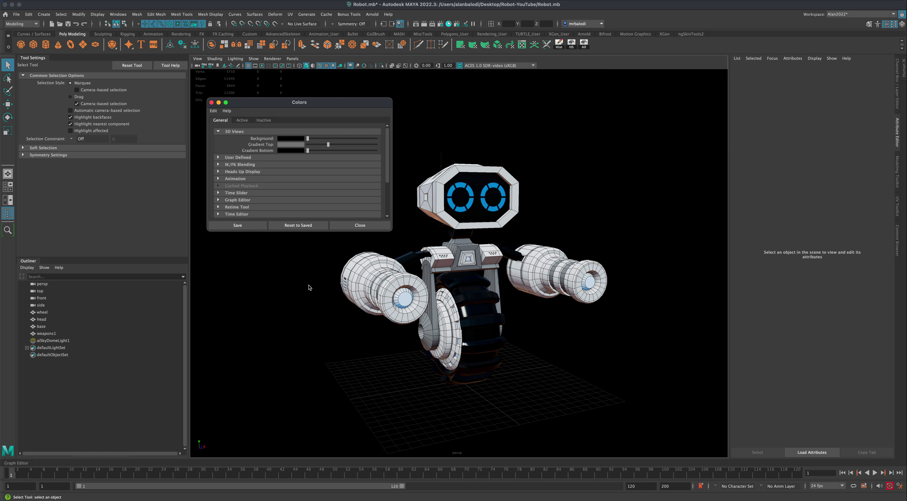
# - Set the 3D Views background to a very dark gray and save the color settings
pyautogui.moveTo(306, 138); pyautogui.dragTo(315, 138)
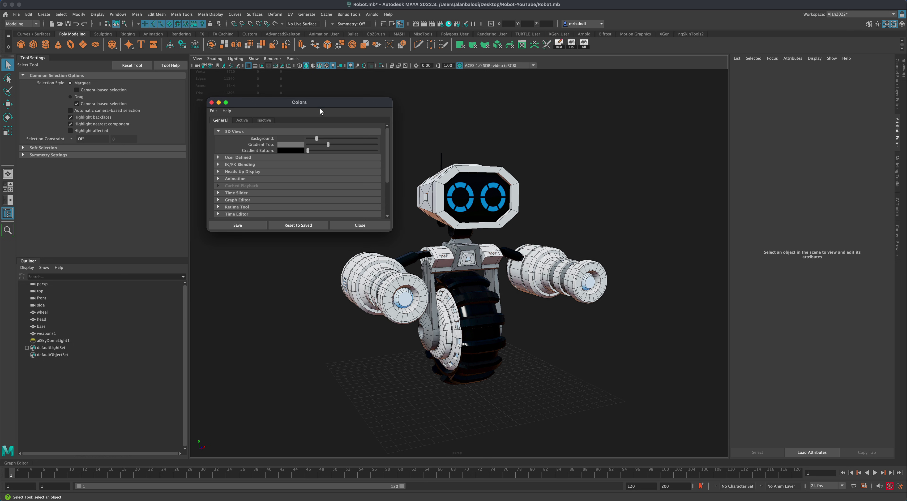
pyautogui.moveTo(321, 102); pyautogui.dragTo(308, 148)
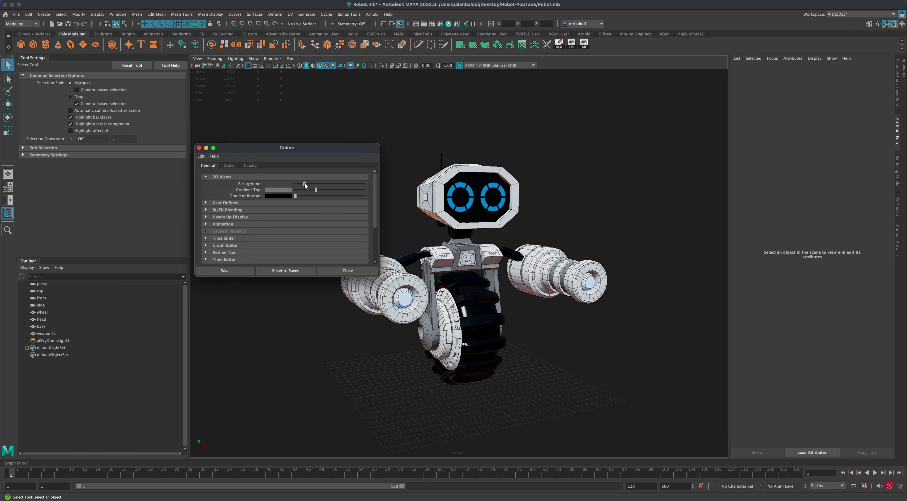
pyautogui.moveTo(304, 183); pyautogui.dragTo(305, 183)
pyautogui.moveTo(320, 151); pyautogui.dragTo(307, 177)
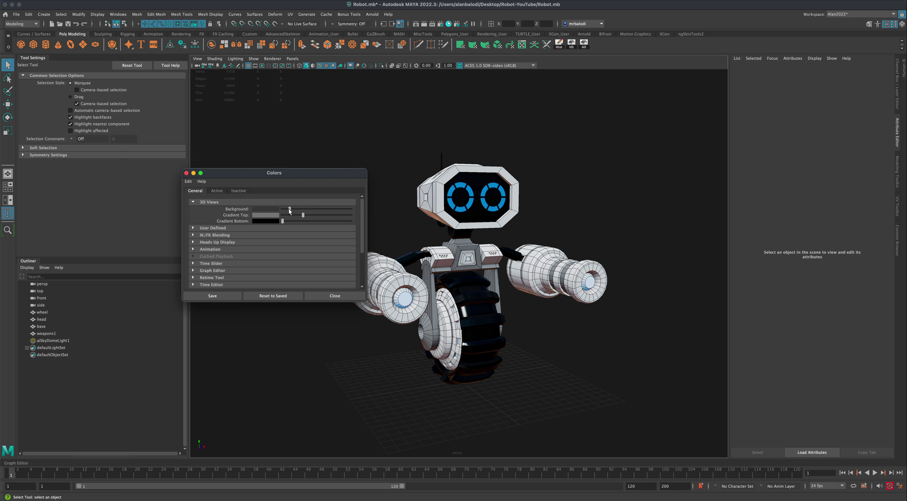
pyautogui.click(223, 297)
# - Examine the textured robot from the side and front against the dark viewport background
pyautogui.scroll(-2, 456, 325)
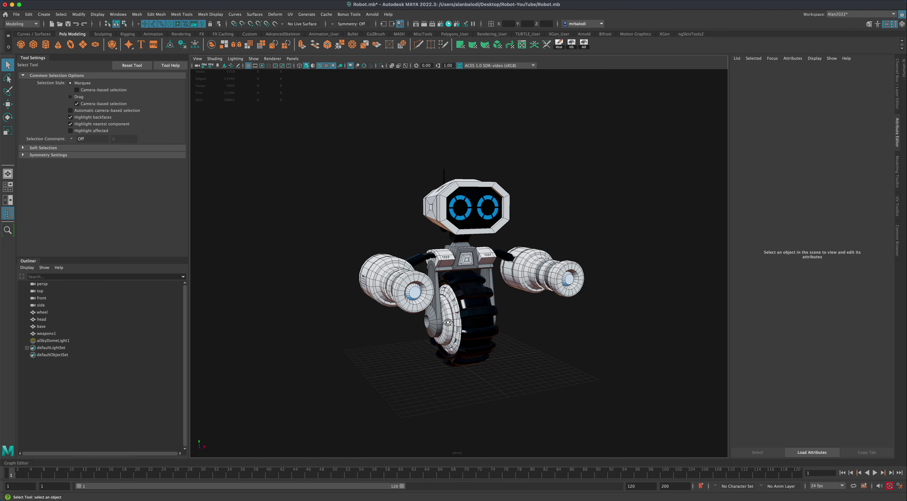
pyautogui.keyDown('alt'); pyautogui.moveTo(448, 322); pyautogui.dragTo(380, 318); pyautogui.keyUp('alt')
pyautogui.scroll(3, 293, 255)
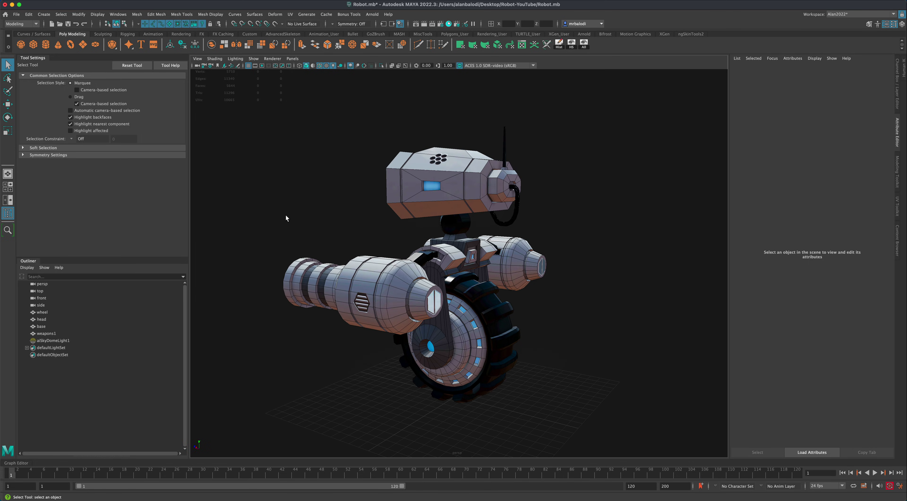
pyautogui.keyDown('alt'); pyautogui.moveTo(285, 218); pyautogui.dragTo(348, 215); pyautogui.keyUp('alt')
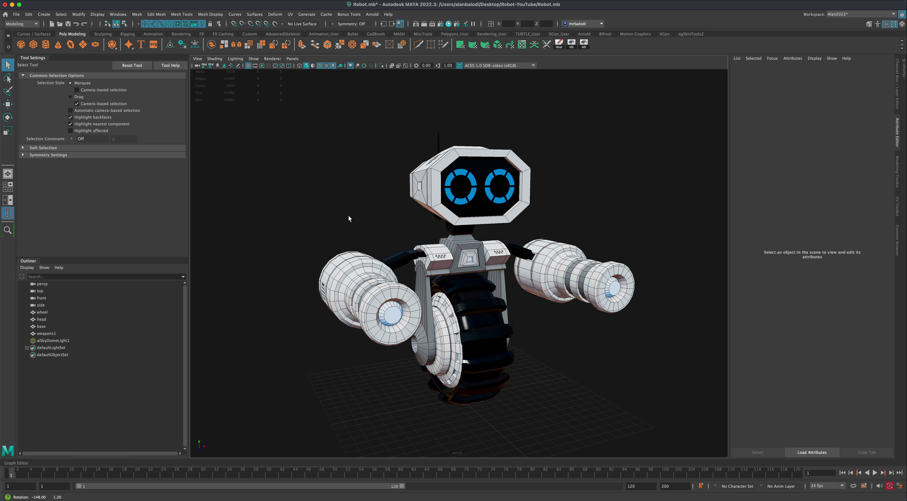
pyautogui.scroll(-2, 355, 203)
pyautogui.scroll(-1, 355, 209)
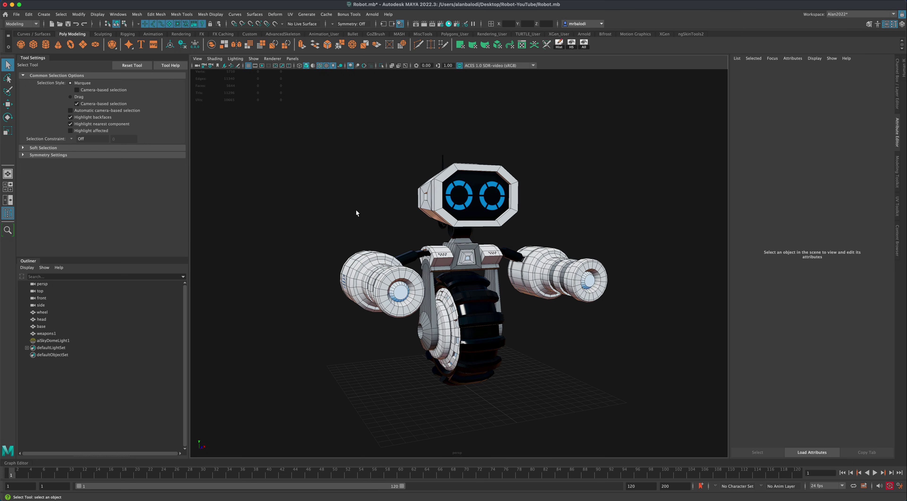
pyautogui.keyDown('alt'); pyautogui.moveTo(357, 211); pyautogui.dragTo(357, 202); pyautogui.keyUp('alt')
pyautogui.scroll(1, 428, 99)
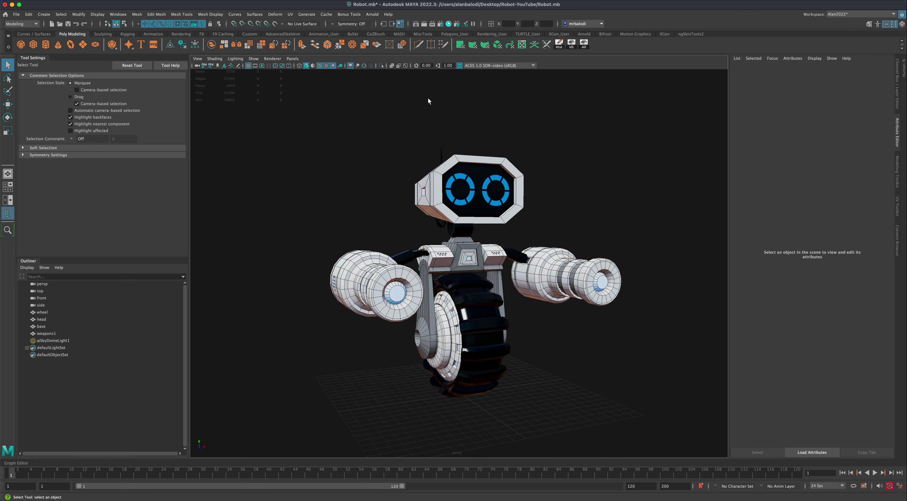
# - Open the render settings and choose the 1k_Square image size preset
pyautogui.click(441, 25)
pyautogui.moveTo(343, 86); pyautogui.dragTo(341, 86)
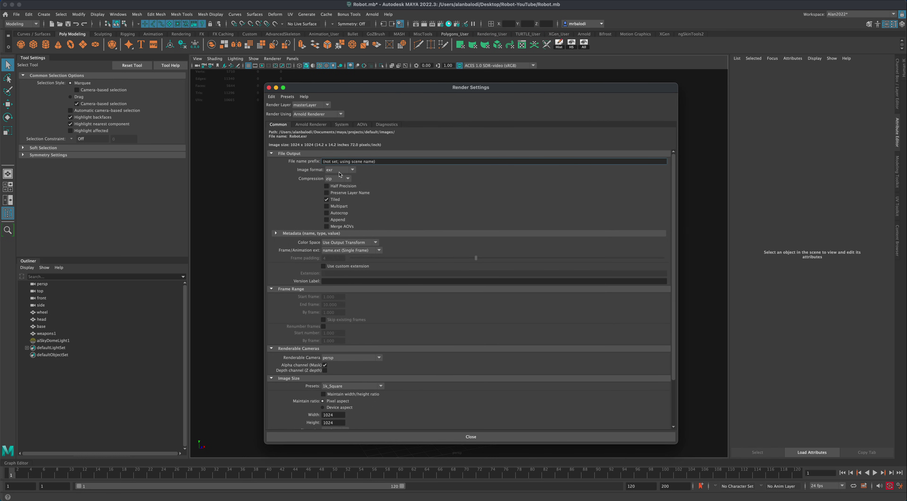
pyautogui.scroll(-3, 396, 388)
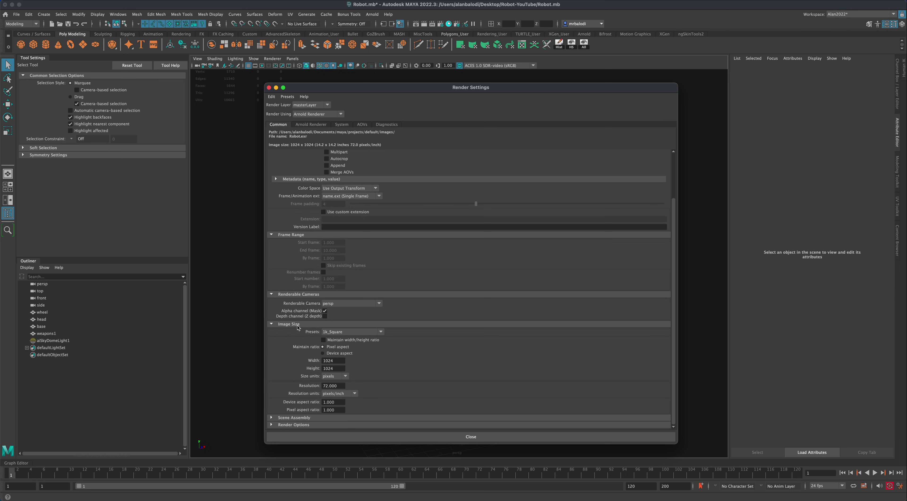
pyautogui.click(380, 331)
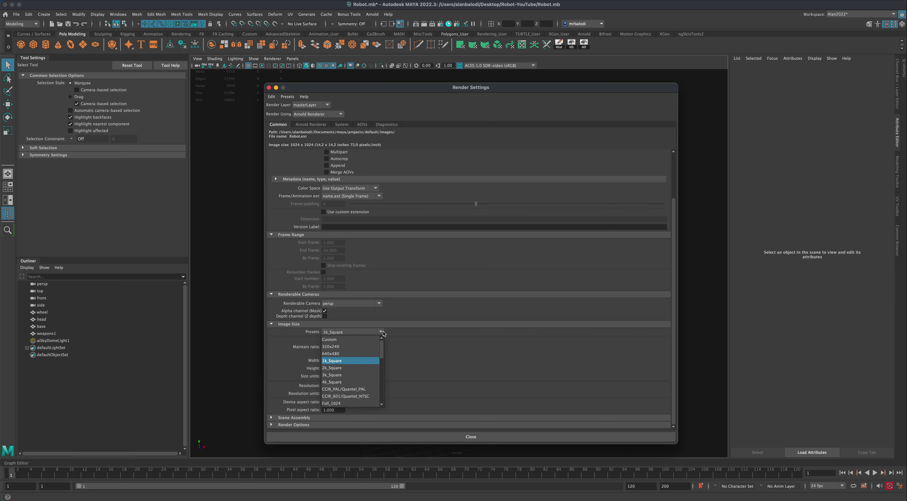
pyautogui.click(365, 360)
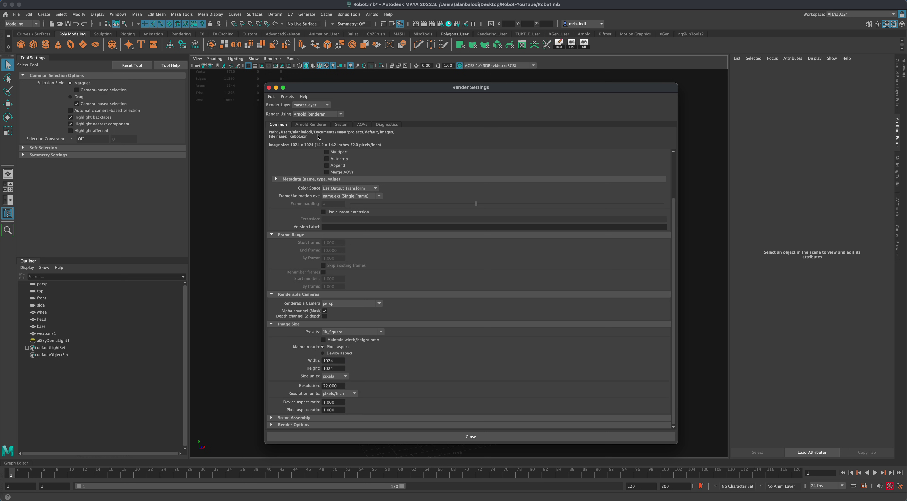
# - Review the Arnold Renderer sampling settings and move the settings window clear of the robot
pyautogui.click(316, 126)
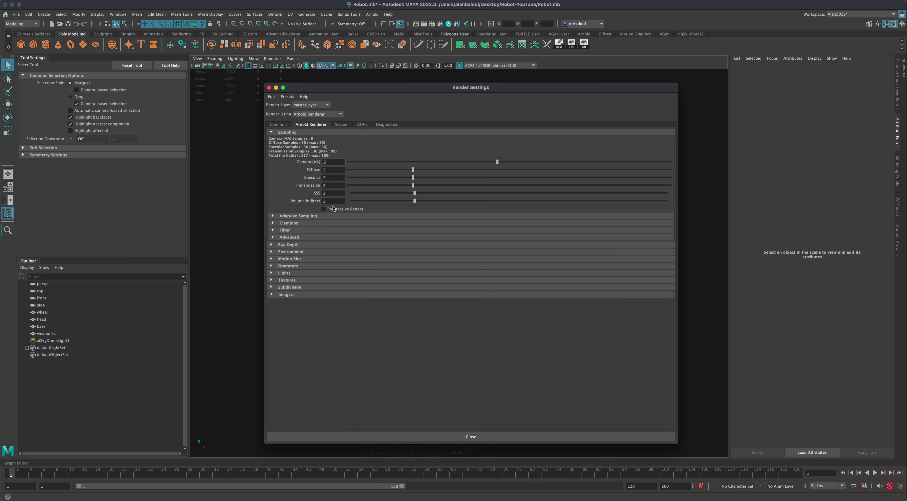
pyautogui.moveTo(340, 90); pyautogui.dragTo(358, 114)
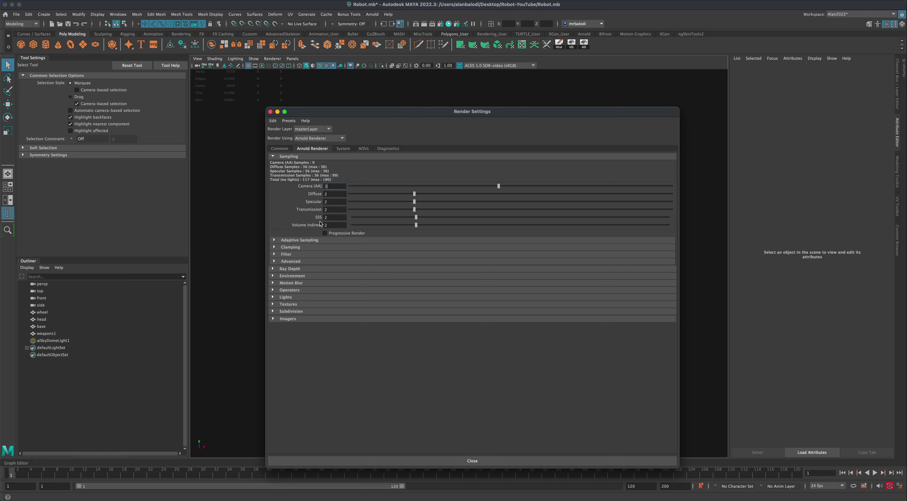
pyautogui.moveTo(342, 112); pyautogui.dragTo(301, 345)
# - Set both Samples and Volume Samples of aiSkyDomeLight1 to 4
pyautogui.click(53, 340)
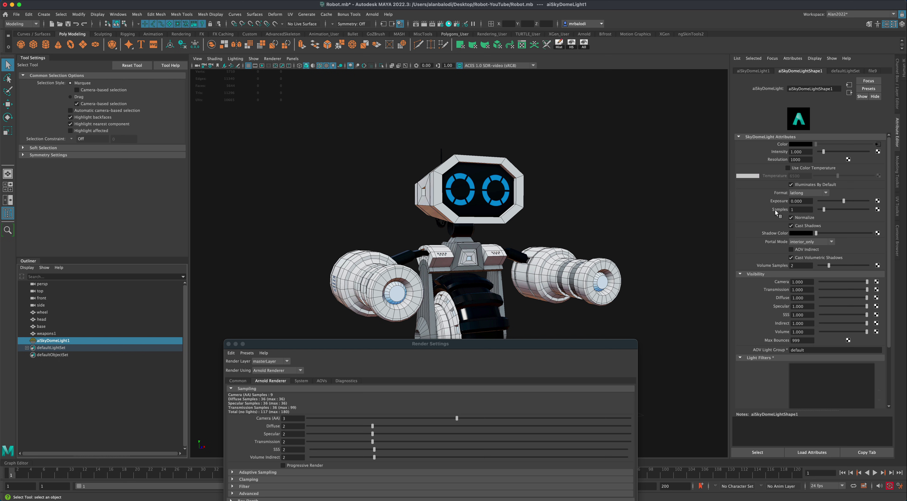
pyautogui.moveTo(794, 210); pyautogui.dragTo(785, 210)
pyautogui.doubleClick(797, 263)
pyautogui.write('4')
pyautogui.click(799, 209)
# - Render the robot in the Arnold RenderView and enlarge the render window to see the whole image
pyautogui.moveTo(514, 344); pyautogui.dragTo(397, 113)
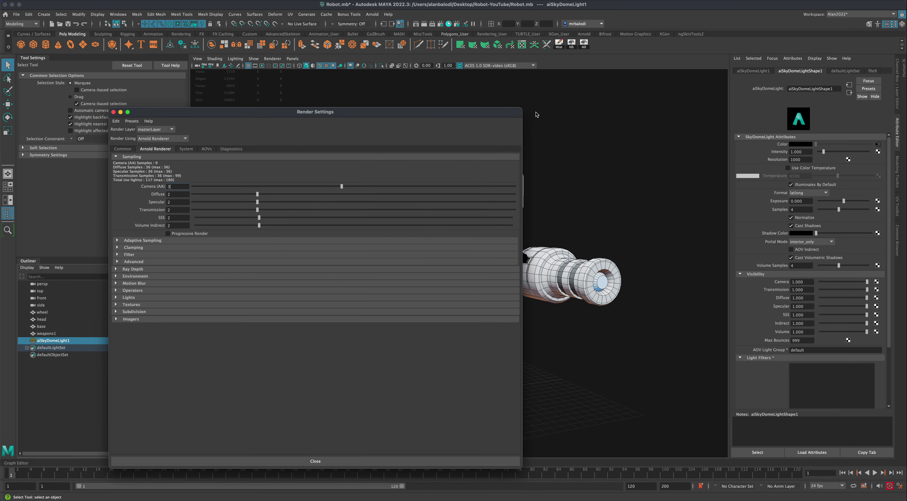
pyautogui.moveTo(523, 108); pyautogui.dragTo(336, 151)
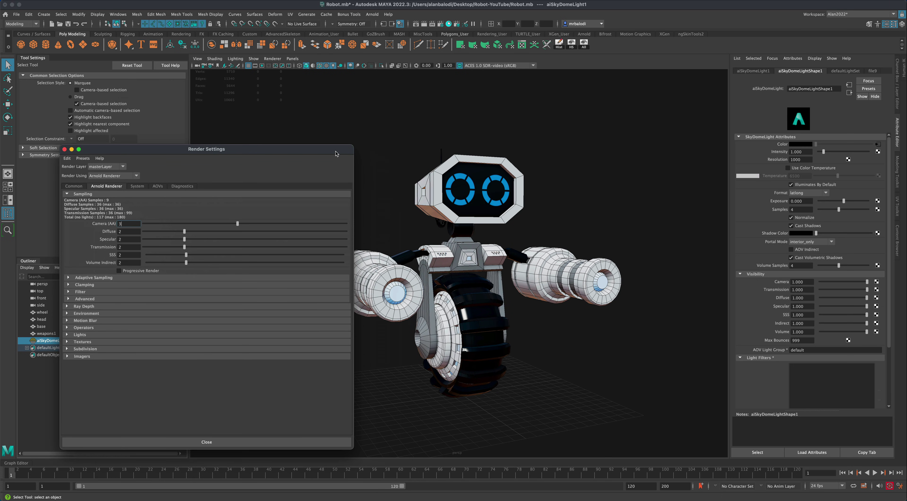
pyautogui.click(372, 14)
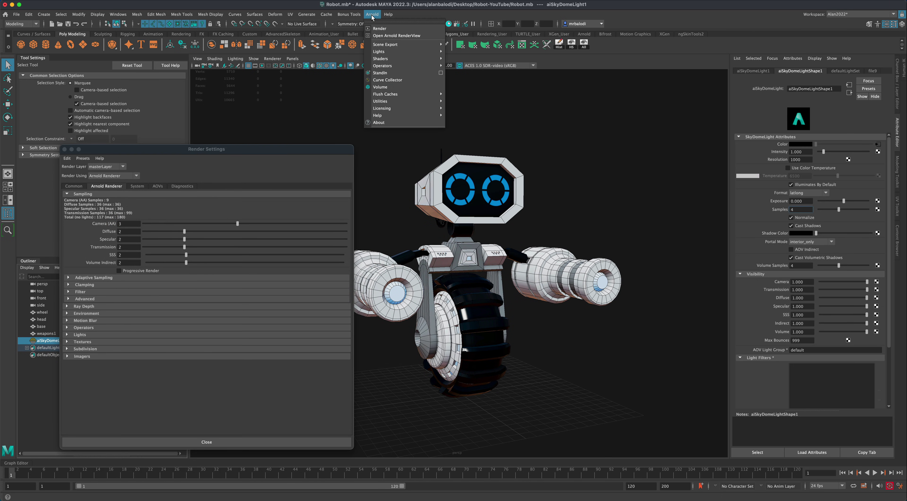
pyautogui.click(387, 29)
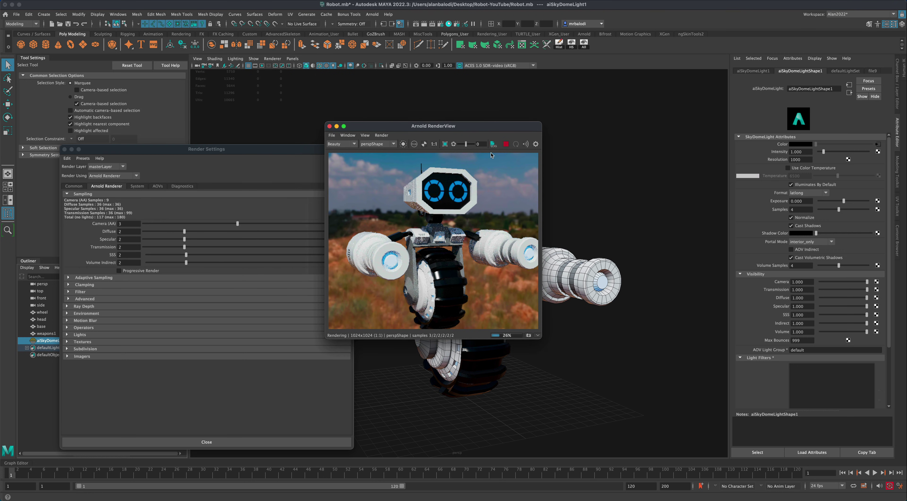
pyautogui.moveTo(540, 337); pyautogui.dragTo(571, 369)
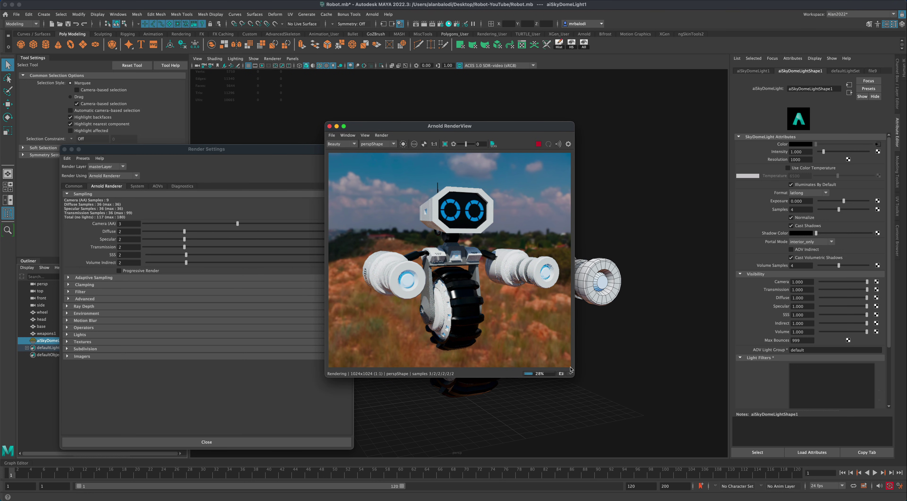
pyautogui.moveTo(402, 128); pyautogui.dragTo(433, 120)
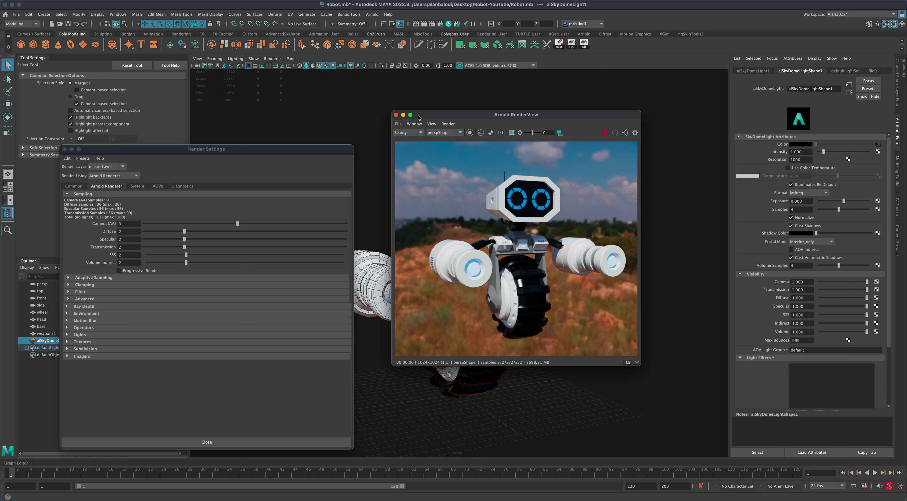
# - Close the Arnold RenderView and start an IPR render in a reduced Render View beside the viewport
pyautogui.click(395, 115)
pyautogui.moveTo(331, 150); pyautogui.dragTo(558, 138)
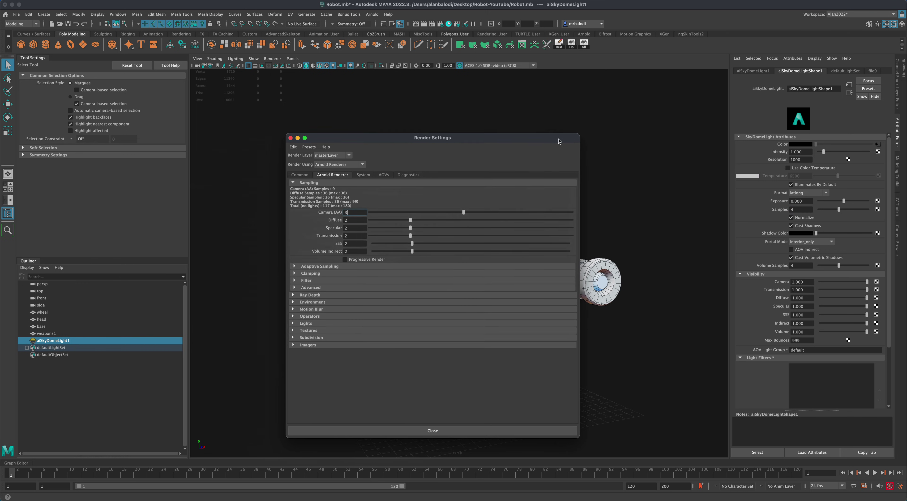
pyautogui.click(432, 23)
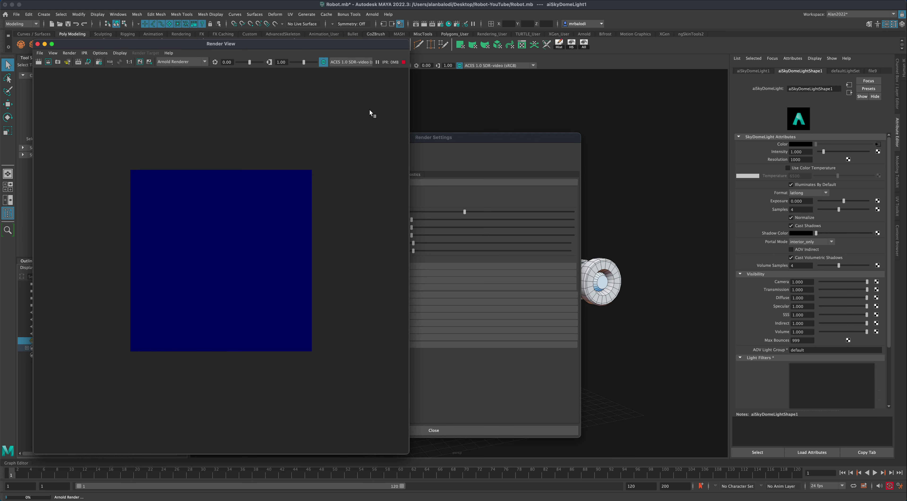
pyautogui.moveTo(355, 398); pyautogui.dragTo(276, 309)
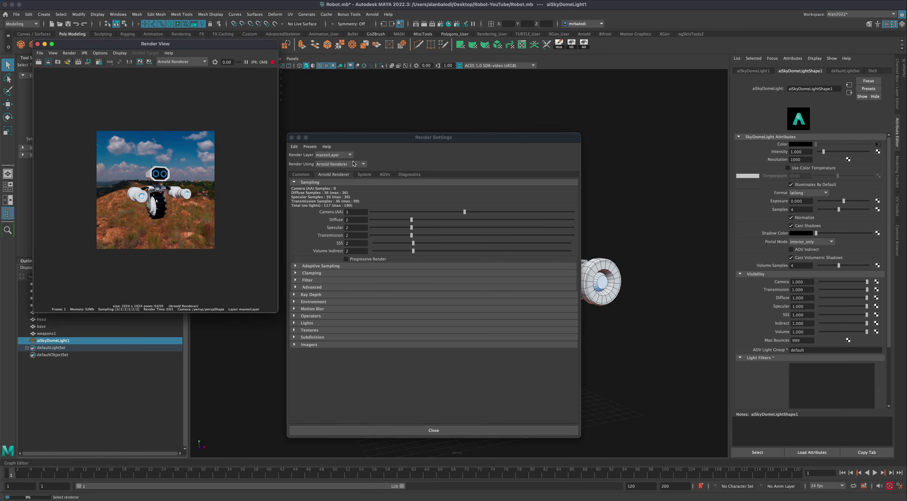
pyautogui.moveTo(335, 137); pyautogui.dragTo(565, 378)
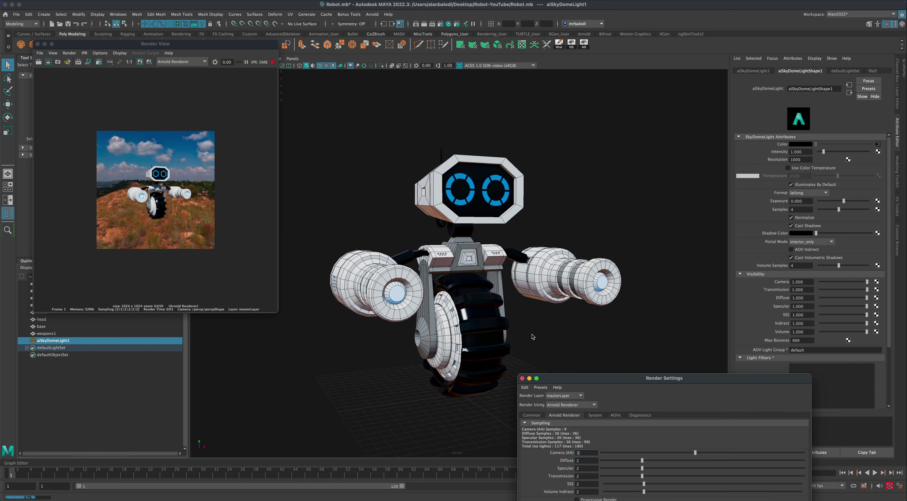
# - Set the Camera visibility of aiSkyDomeLight1 to 0 to hide the sky image from the render
pyautogui.scroll(3, 549, 331)
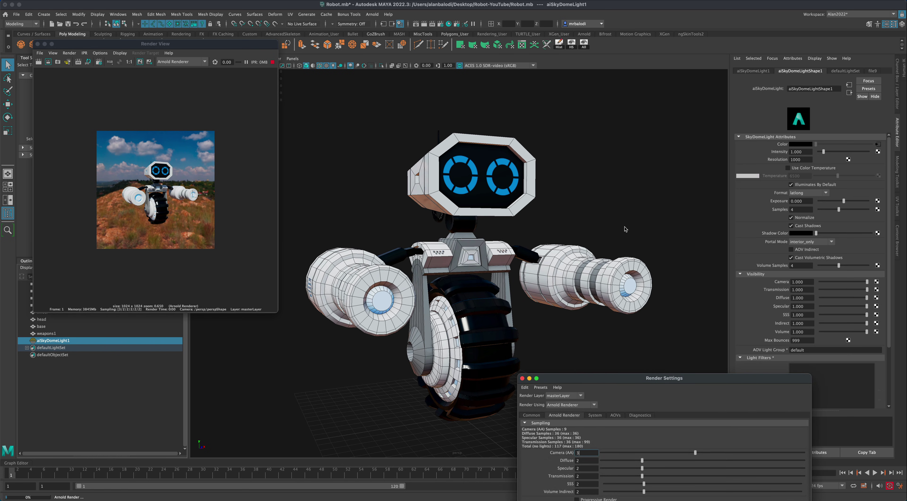
pyautogui.keyDown('alt'); pyautogui.moveTo(626, 236); pyautogui.dragTo(579, 229); pyautogui.keyUp('alt')
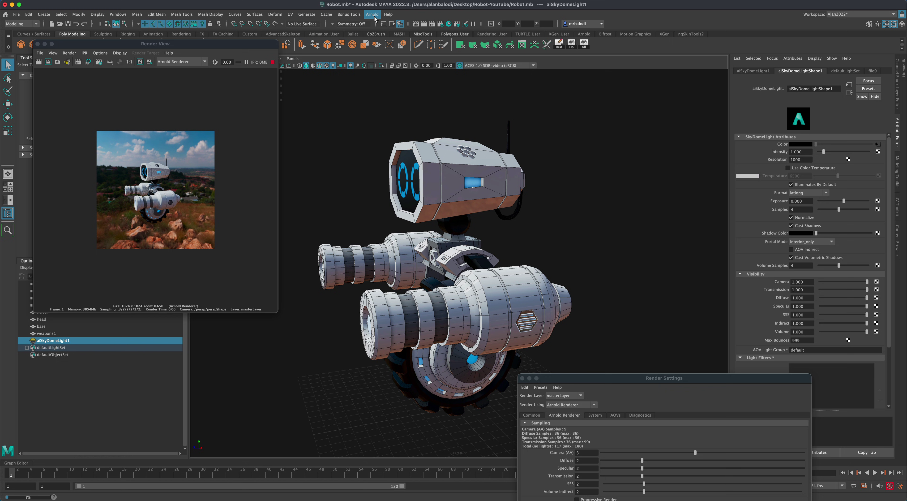
pyautogui.keyDown('alt'); pyautogui.moveTo(391, 313); pyautogui.dragTo(458, 312); pyautogui.keyUp('alt')
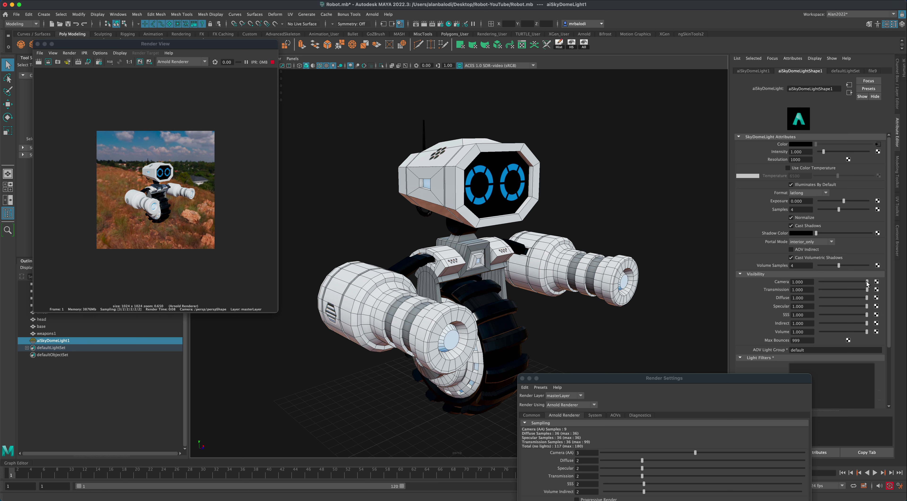
pyautogui.moveTo(866, 284); pyautogui.dragTo(815, 280)
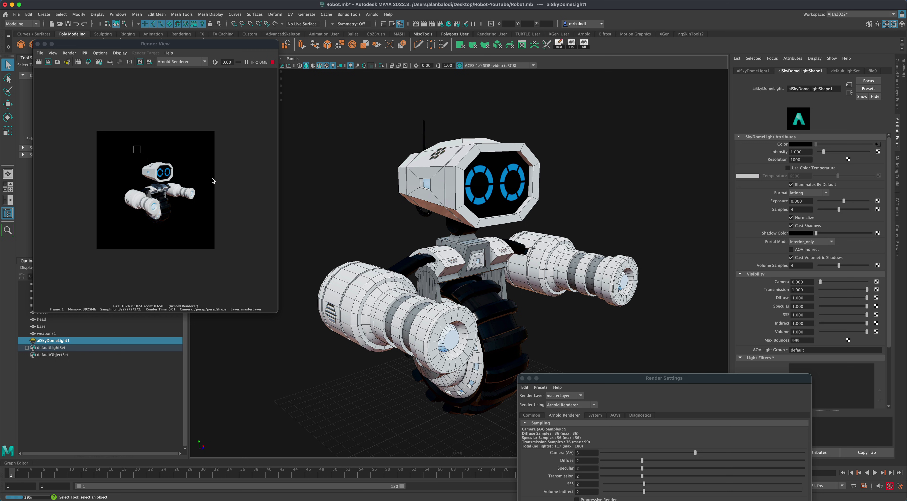
# - Check the robot's live render without the sky image from several angles, and close the Render View
pyautogui.keyDown('alt'); pyautogui.moveTo(309, 203); pyautogui.dragTo(331, 215); pyautogui.keyUp('alt')
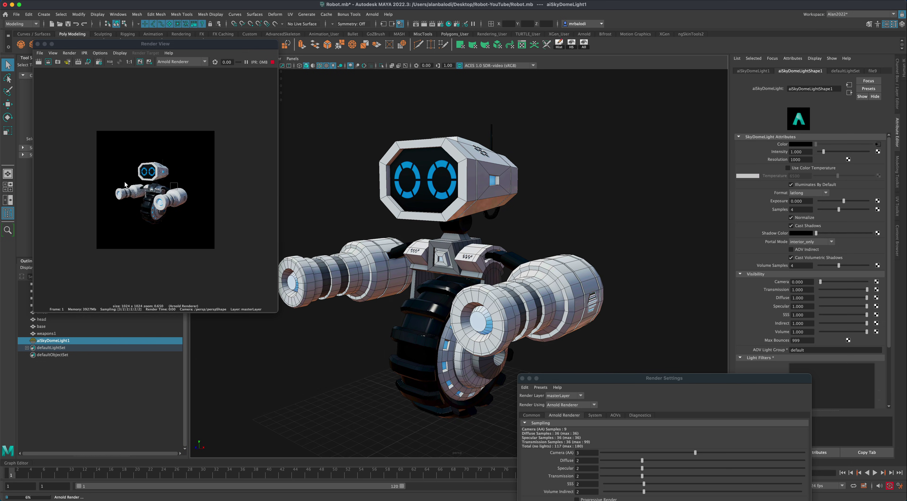
pyautogui.keyDown('alt'); pyautogui.moveTo(355, 350); pyautogui.dragTo(519, 352); pyautogui.keyUp('alt')
pyautogui.scroll(-2, 402, 379)
pyautogui.keyDown('alt'); pyautogui.moveTo(401, 379); pyautogui.dragTo(377, 372); pyautogui.keyUp('alt')
pyautogui.keyDown('alt'); pyautogui.moveTo(346, 368); pyautogui.dragTo(345, 374, button='middle'); pyautogui.keyUp('alt')
pyautogui.scroll(1, 346, 365)
pyautogui.scroll(2, 345, 374)
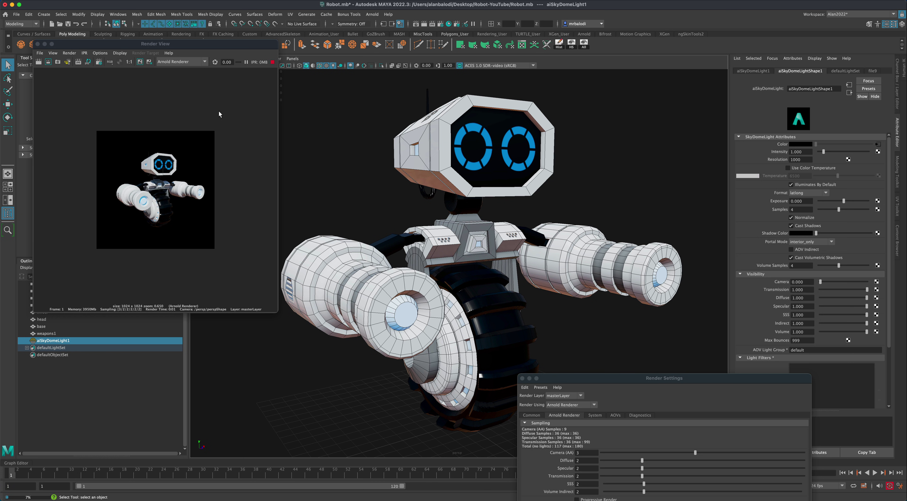
pyautogui.click(38, 46)
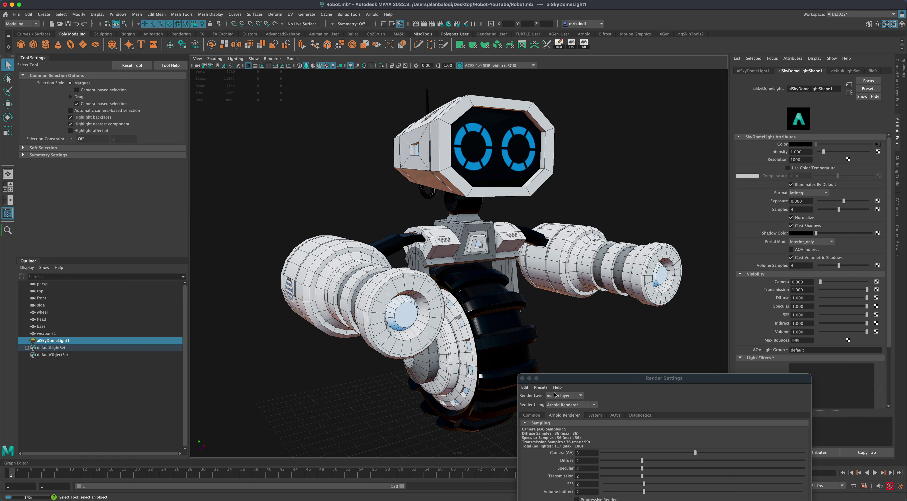
# - Show lights in the perspective viewport again and view the robot against the sky dome image
pyautogui.moveTo(561, 378); pyautogui.dragTo(675, 375)
pyautogui.scroll(-5, 595, 359)
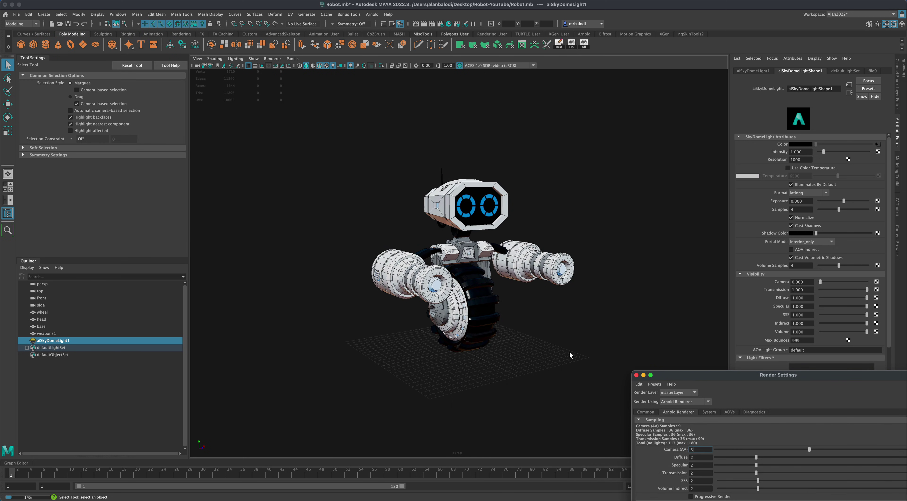
pyautogui.keyDown('alt'); pyautogui.moveTo(571, 354); pyautogui.dragTo(528, 344); pyautogui.keyUp('alt')
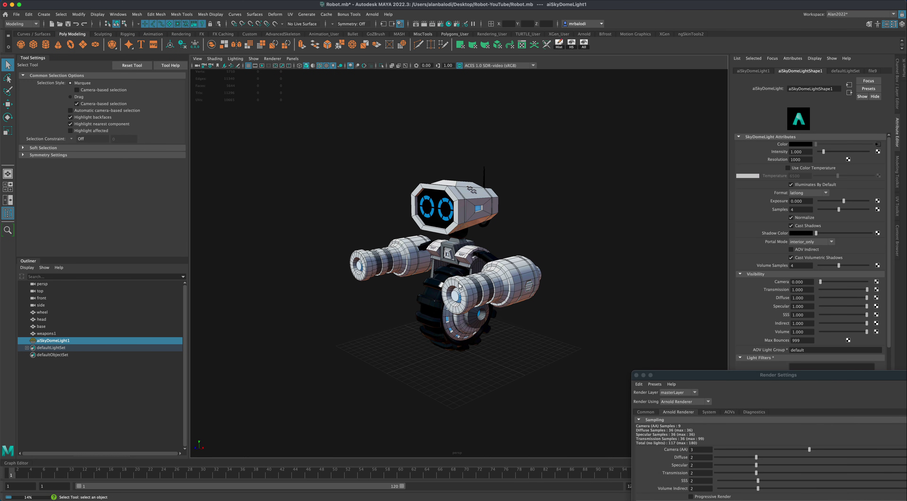
pyautogui.click(254, 59)
pyautogui.click(274, 158)
pyautogui.keyDown('alt'); pyautogui.moveTo(274, 159); pyautogui.dragTo(520, 201); pyautogui.keyUp('alt')
pyautogui.keyDown('alt'); pyautogui.moveTo(565, 281); pyautogui.dragTo(569, 253); pyautogui.keyUp('alt')
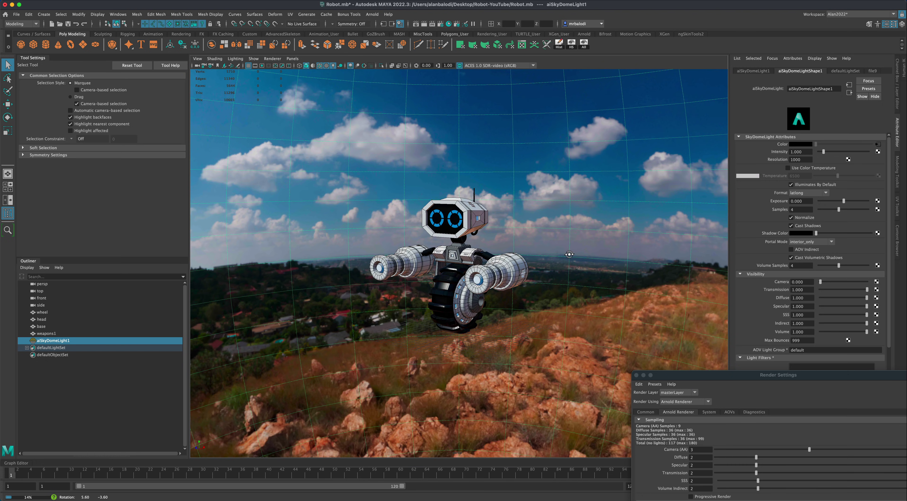
# - Create an Arnold area light and raise it above the robot's head to about 250 on Y
pyautogui.click(372, 14)
pyautogui.moveTo(402, 52)
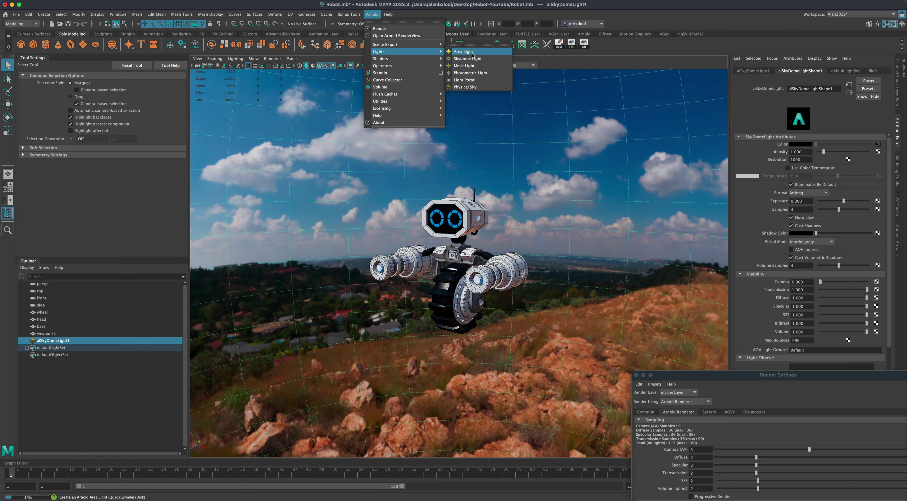
pyautogui.click(463, 51)
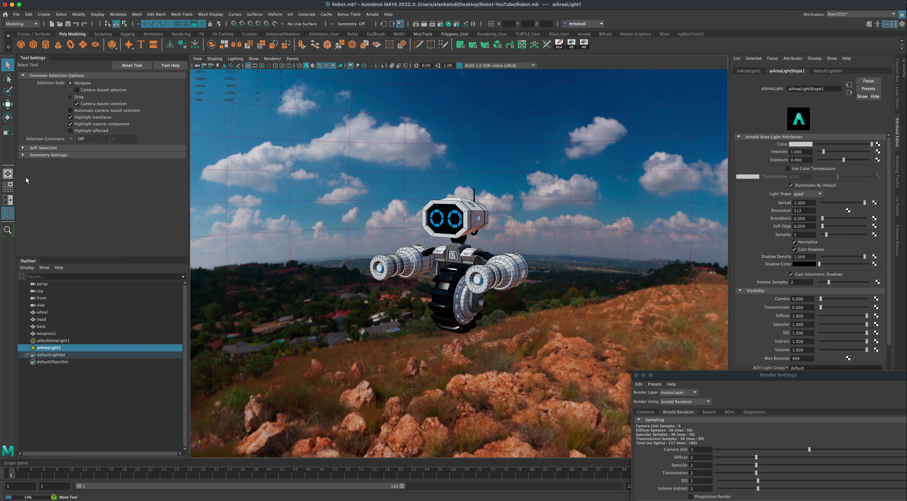
pyautogui.click(7, 105)
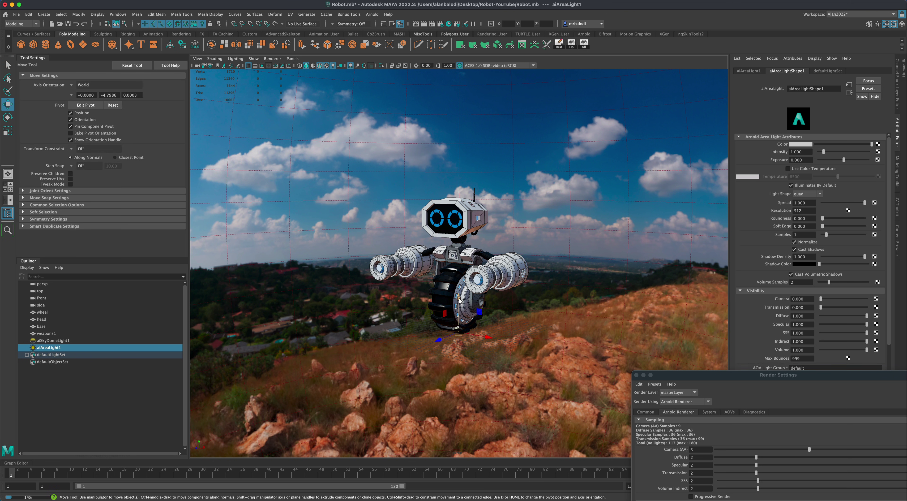
pyautogui.moveTo(459, 299); pyautogui.dragTo(458, 153)
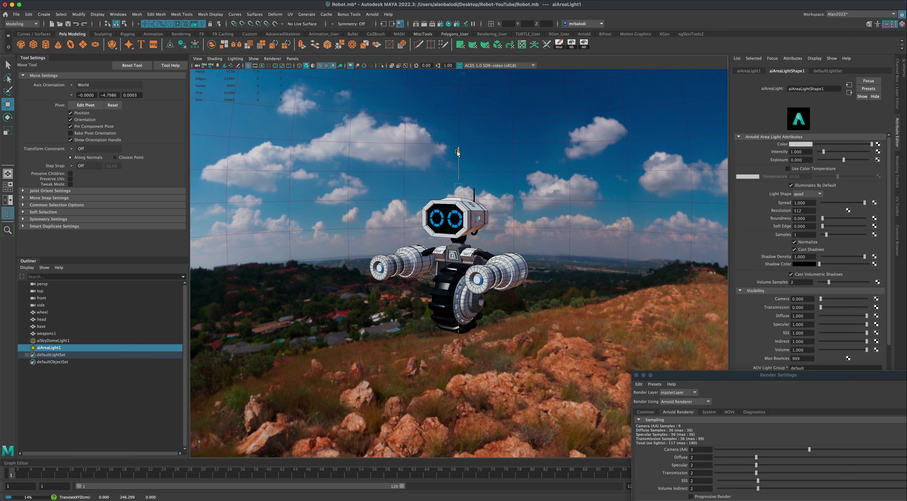
# - Check the scene's linear working unit in the general settings preferences, with the Render Settings window moved aside
pyautogui.moveTo(742, 381); pyautogui.dragTo(361, 351)
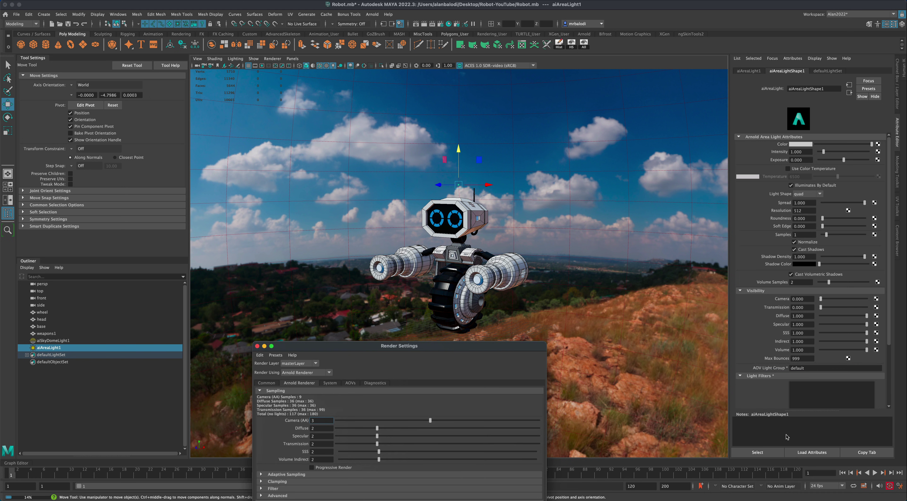
pyautogui.click(900, 488)
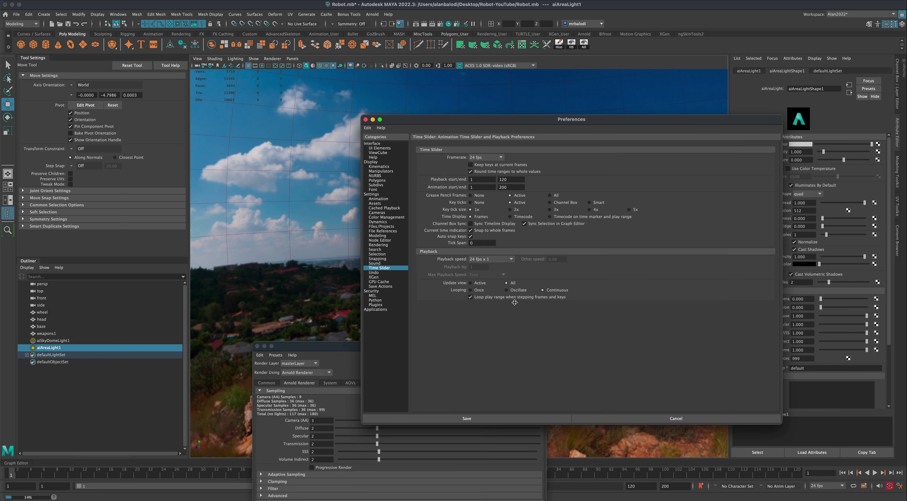
pyautogui.click(383, 194)
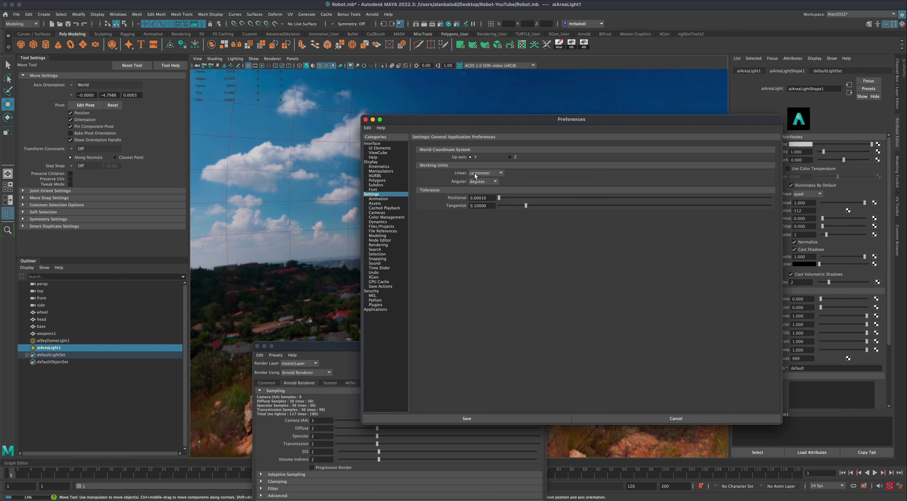
pyautogui.click(365, 120)
# - Scale the area light uniformly to about 180
pyautogui.press('r')
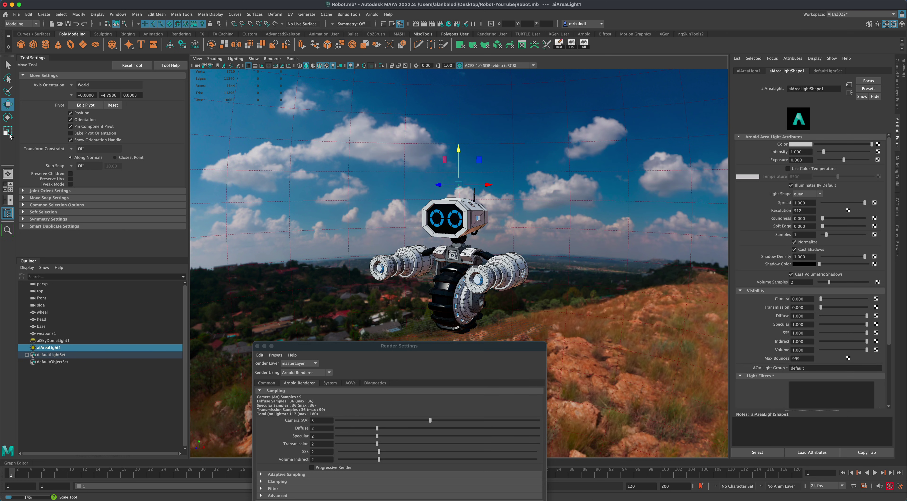
pyautogui.moveTo(458, 184); pyautogui.dragTo(593, 102)
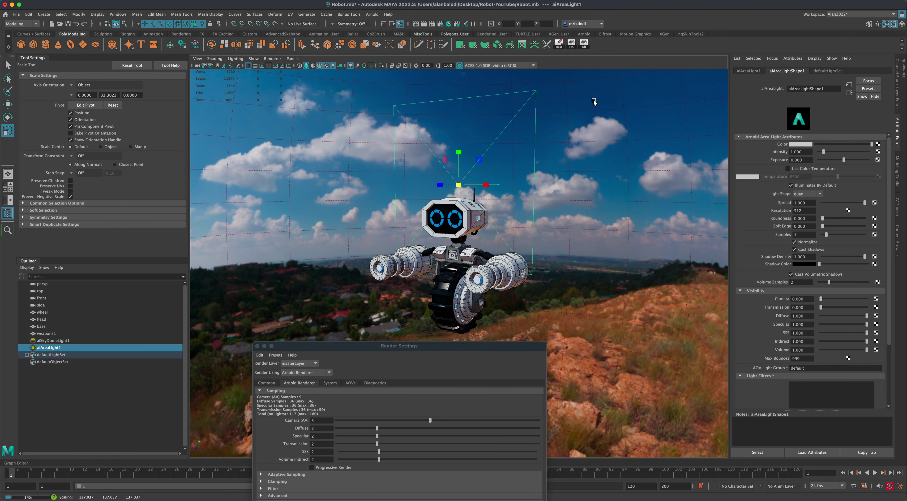
pyautogui.moveTo(458, 185); pyautogui.dragTo(504, 155)
# - Rotate the area light to about 28, 64 and 48 degrees on X, Y and Z
pyautogui.keyDown('alt'); pyautogui.moveTo(603, 285); pyautogui.dragTo(621, 284); pyautogui.keyUp('alt')
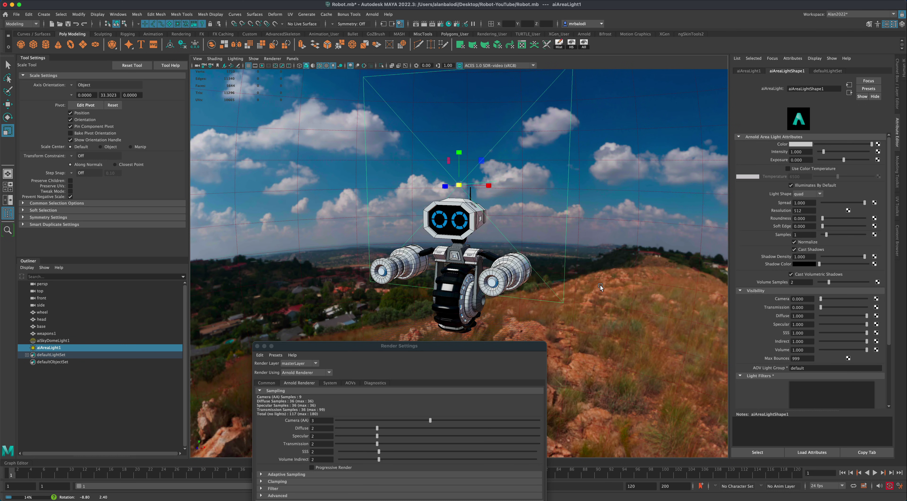
pyautogui.click(8, 118)
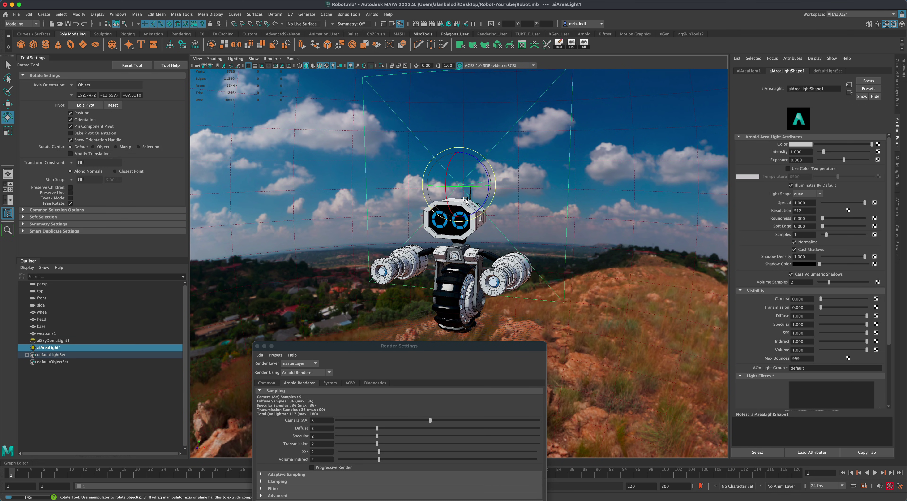
pyautogui.moveTo(475, 204); pyautogui.dragTo(491, 187)
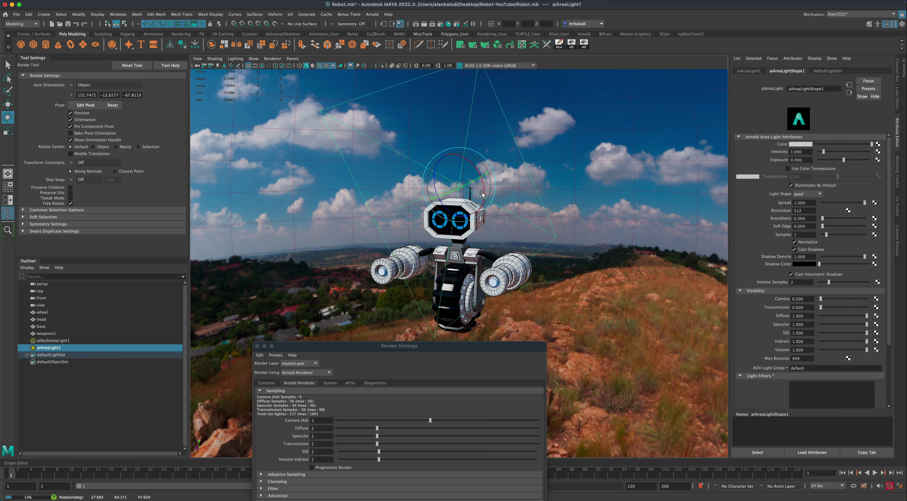
pyautogui.scroll(-5, 530, 271)
pyautogui.keyDown('alt'); pyautogui.moveTo(533, 277); pyautogui.dragTo(422, 278); pyautogui.keyUp('alt')
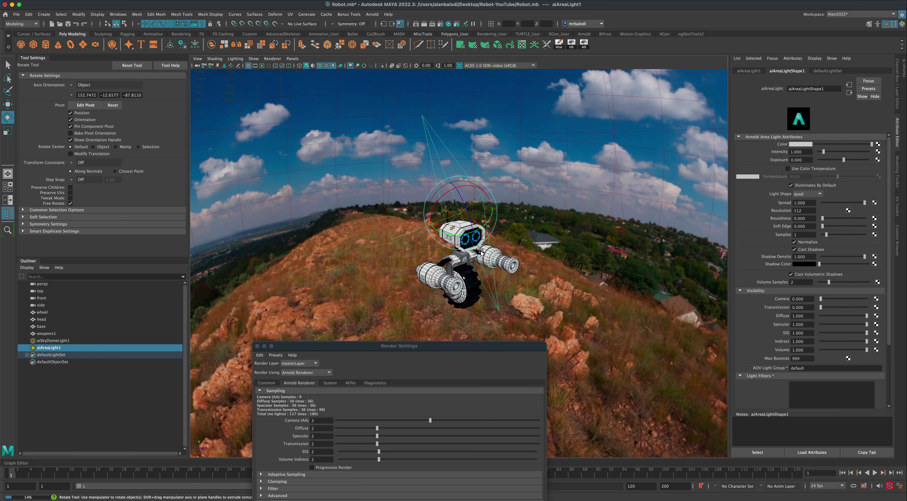
# - Move the area light diagonally in front of the robot, to about X 272 and Z 180, and angle it to about 19, 50, 37 degrees
pyautogui.press('w')
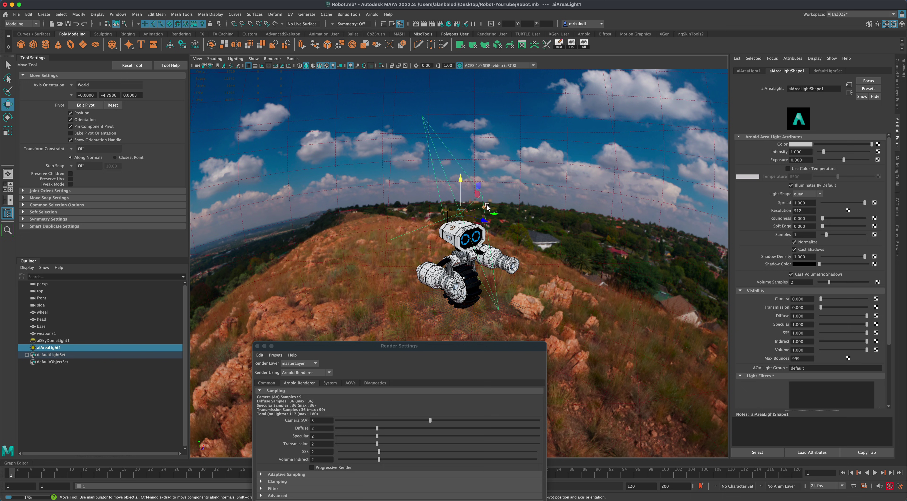
pyautogui.moveTo(487, 207); pyautogui.dragTo(347, 257)
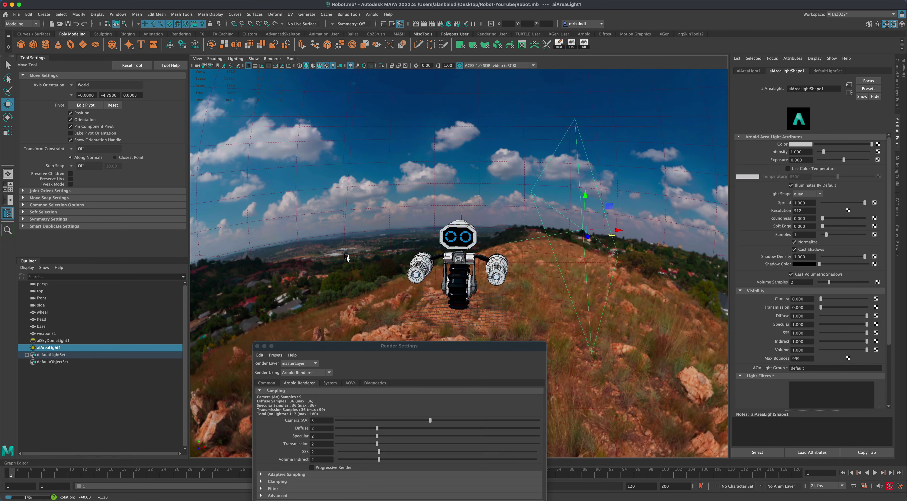
pyautogui.press('e')
pyautogui.moveTo(567, 235)
pyautogui.mouseDown()
pyautogui.moveTo(560, 243)
pyautogui.moveTo(573, 247)
pyautogui.mouseUp()
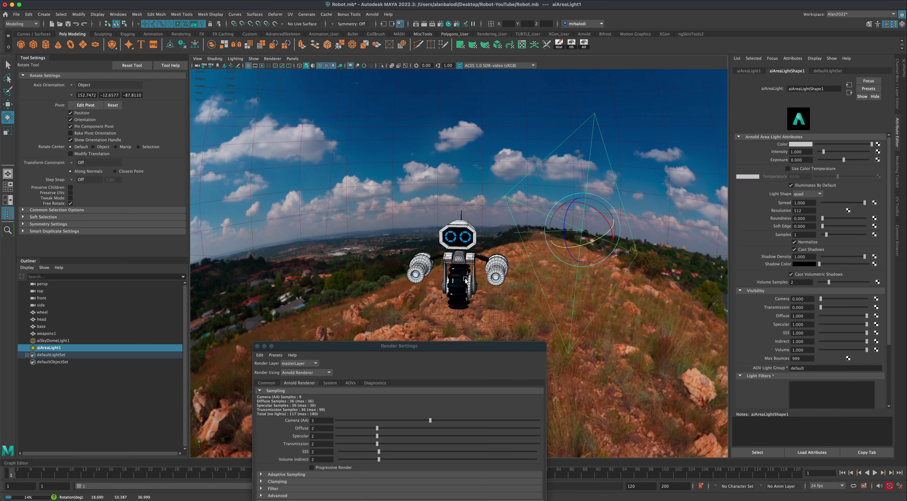
# - Set the area light's Intensity to 100000 and look at the robot up close
pyautogui.moveTo(465, 280)
pyautogui.keyDown('alt'); pyautogui.mouseDown()
pyautogui.moveTo(408, 269)
pyautogui.moveTo(425, 264)
pyautogui.moveTo(403, 259)
pyautogui.moveTo(472, 267)
pyautogui.mouseUp(); pyautogui.keyUp('alt')
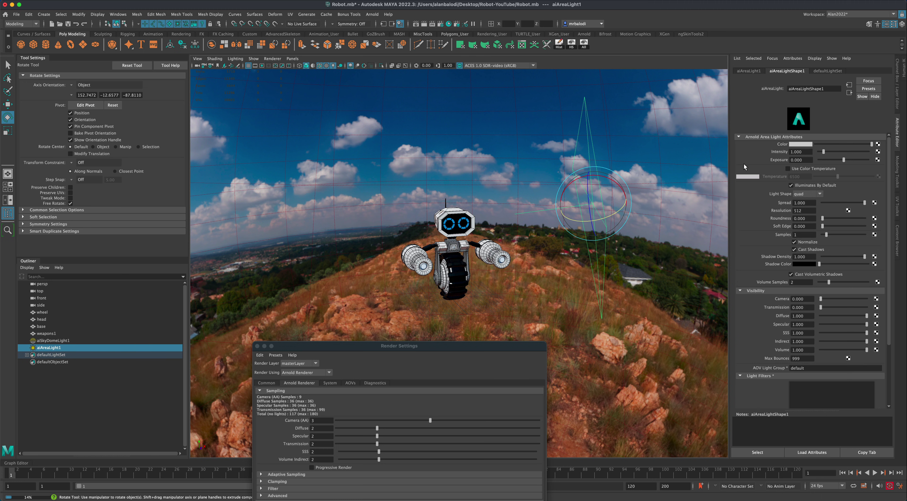
pyautogui.keyDown('alt'); pyautogui.moveTo(639, 208); pyautogui.dragTo(668, 211); pyautogui.keyUp('alt')
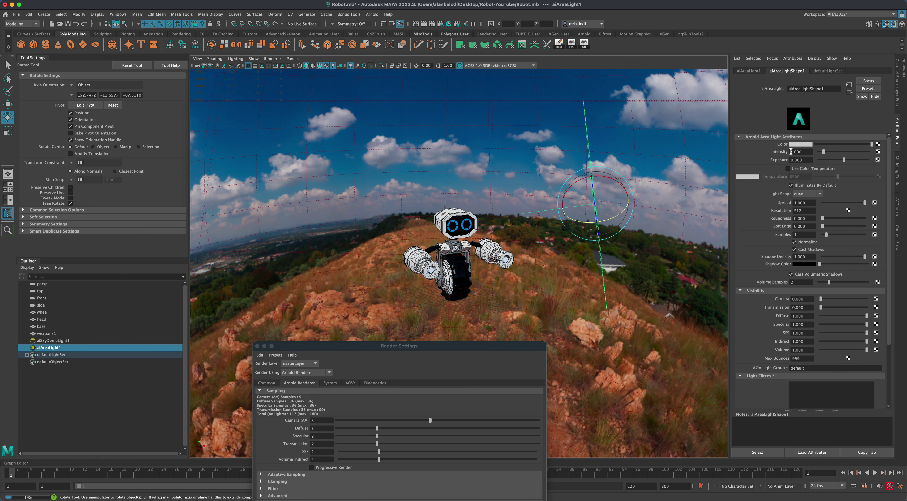
pyautogui.keyDown('alt'); pyautogui.moveTo(500, 225); pyautogui.dragTo(570, 255); pyautogui.keyUp('alt')
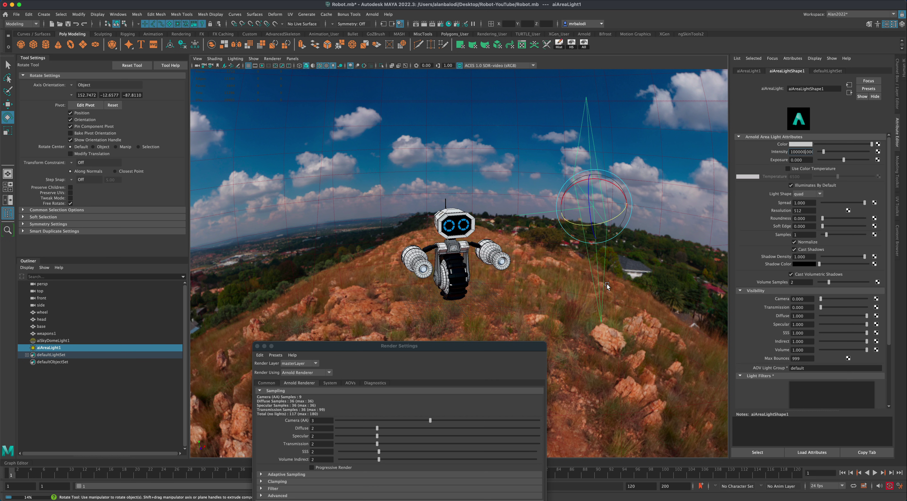
pyautogui.press('Return')
pyautogui.scroll(4, 531, 247)
pyautogui.keyDown('alt'); pyautogui.moveTo(544, 262); pyautogui.dragTo(503, 205); pyautogui.keyUp('alt')
pyautogui.scroll(3, 524, 256)
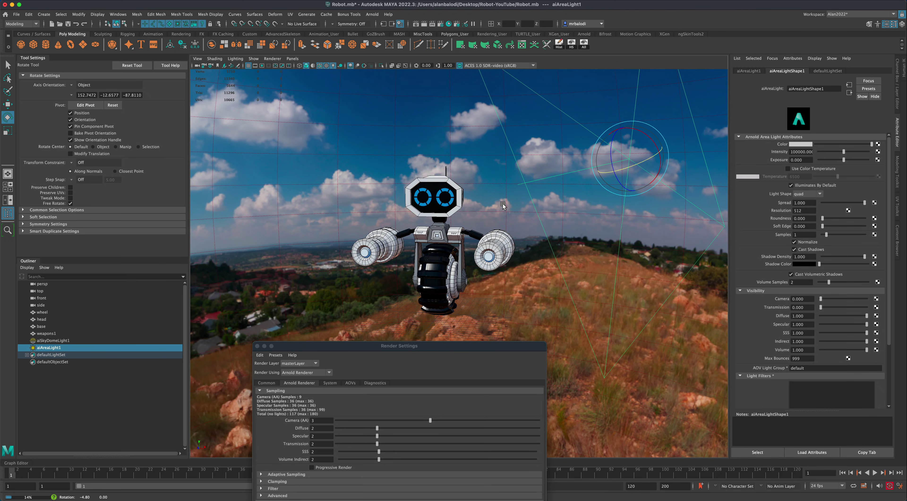
# - Disable aiSkyDomeLightShape1 in the Light Editor and move the editor clear of the robot
pyautogui.click(464, 24)
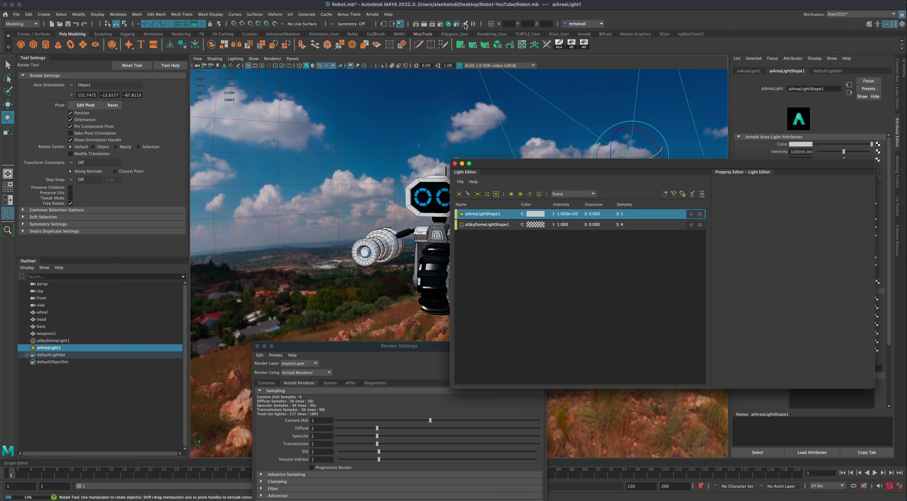
pyautogui.moveTo(515, 156); pyautogui.dragTo(221, 153)
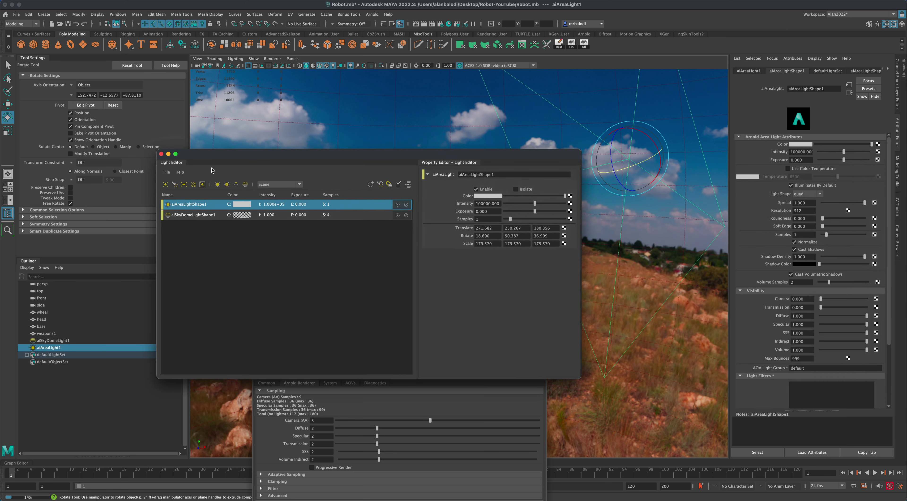
pyautogui.click(204, 215)
pyautogui.click(204, 207)
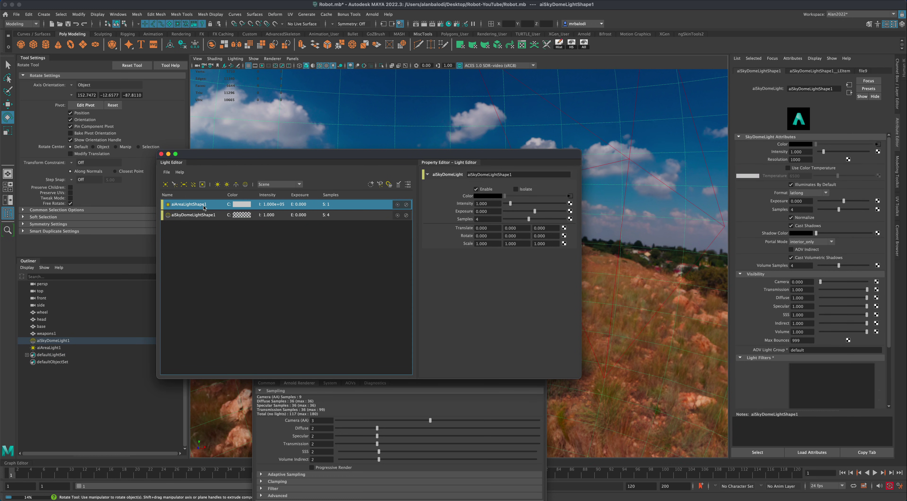
pyautogui.click(204, 215)
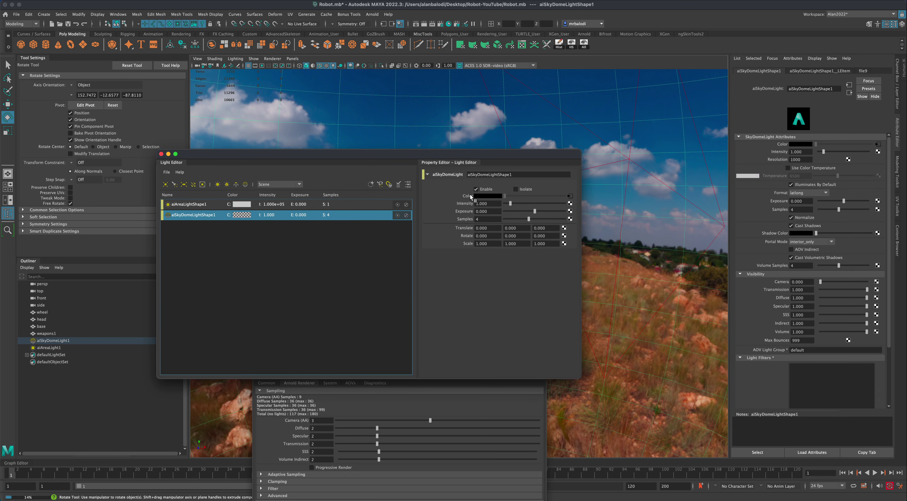
pyautogui.click(476, 189)
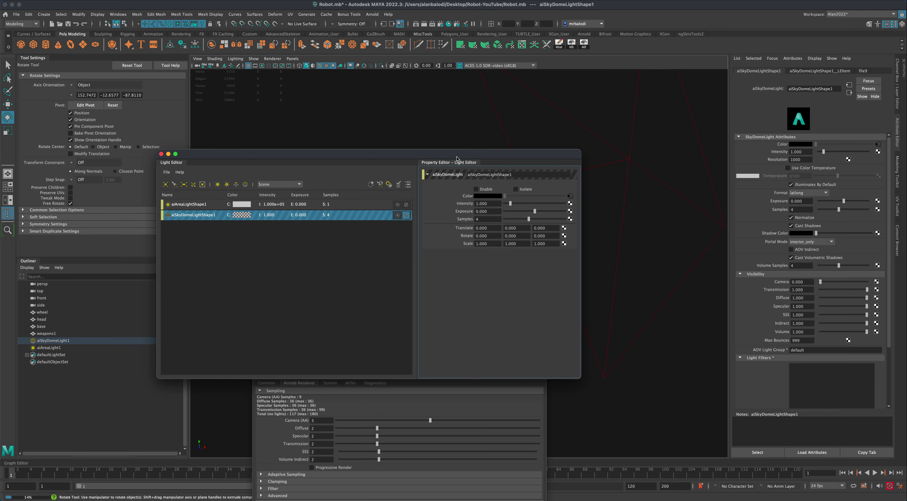
pyautogui.moveTo(457, 157); pyautogui.dragTo(431, 272)
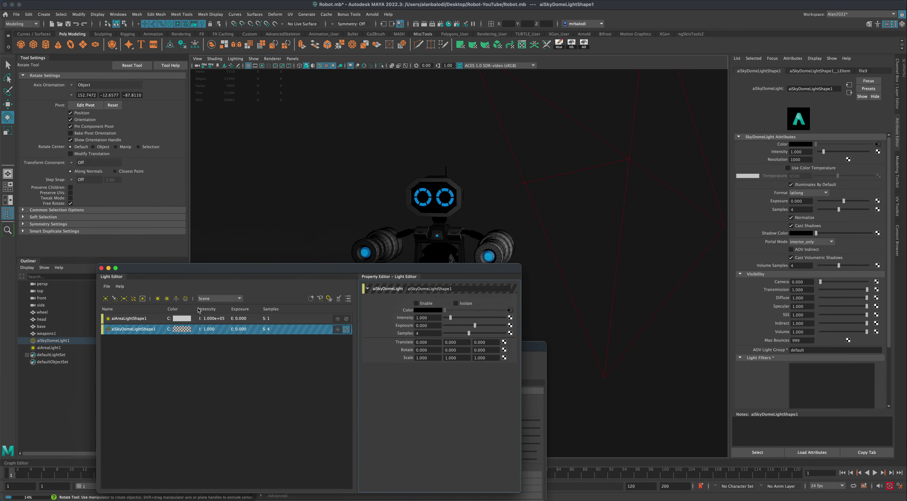
# - Toggle aiAreaLightShape1 off and on in the Light Editor to compare its effect on the robot
pyautogui.click(127, 318)
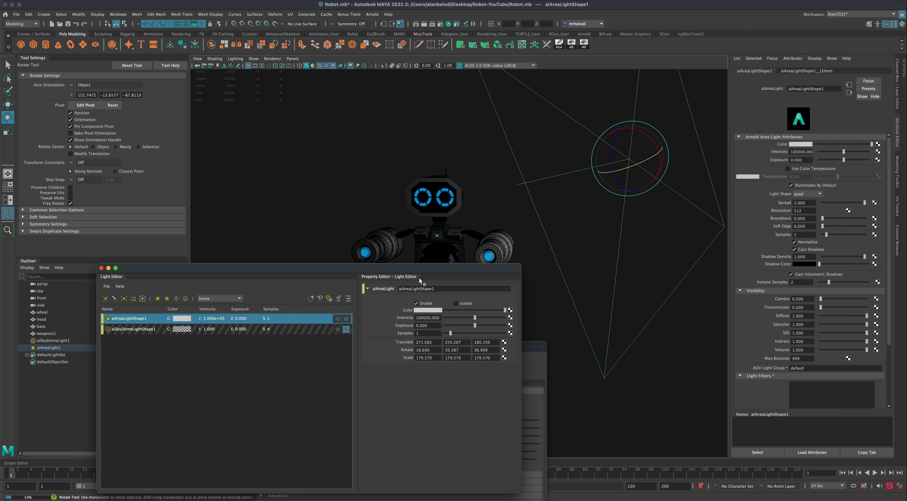
pyautogui.click(417, 303)
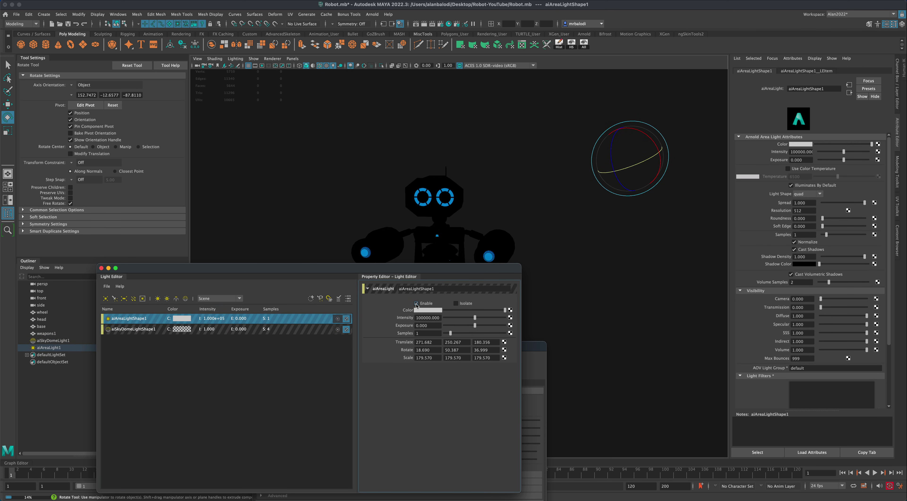
pyautogui.click(416, 303)
pyautogui.click(416, 303)
pyautogui.click(416, 303)
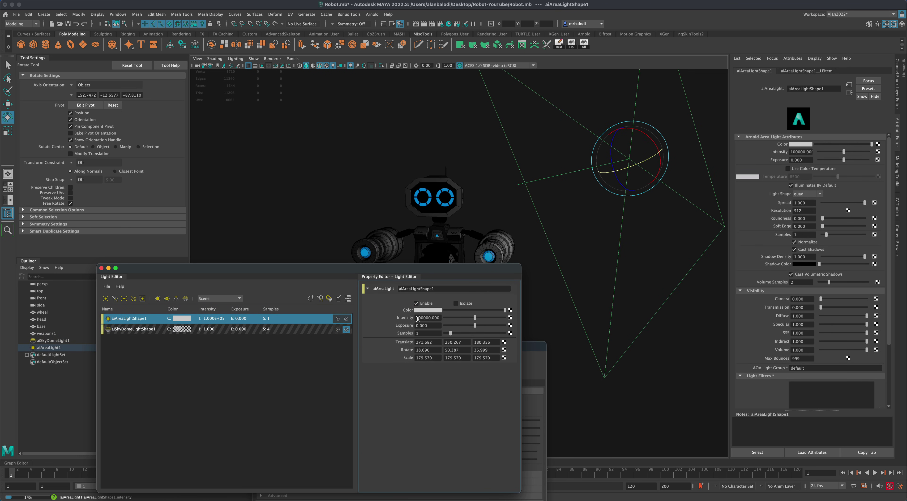
# - Set the area light's Intensity to 500000 in the Light Editor
pyautogui.press('Delete')
pyautogui.write('5')
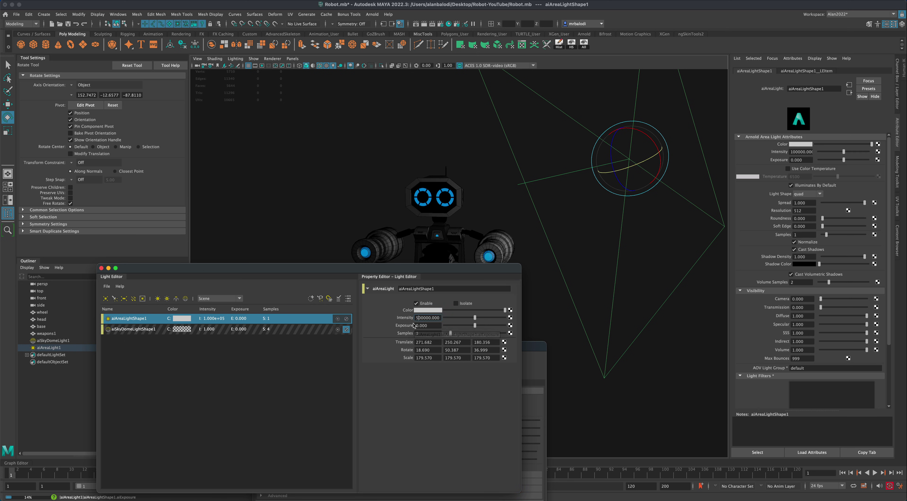
pyautogui.press('Return')
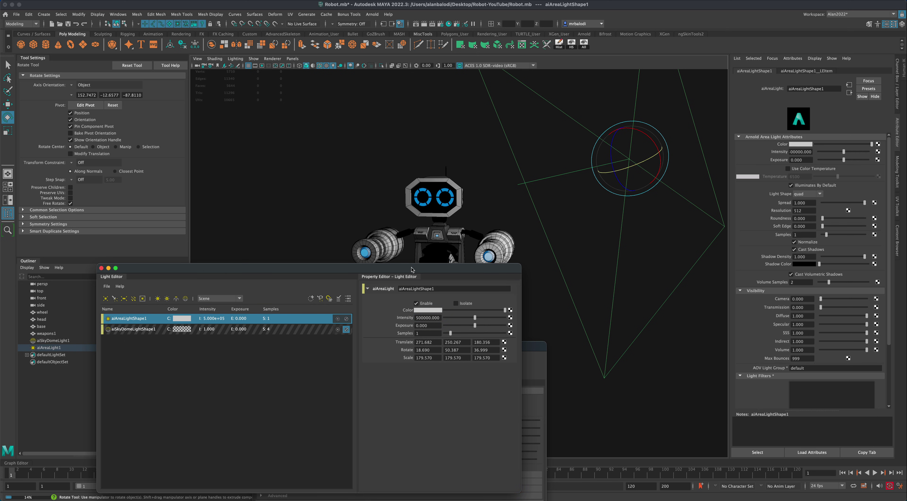
# - Rotate the area light to about 170, 48 and 202 degrees, with the Light Editor moved aside
pyautogui.moveTo(412, 269); pyautogui.dragTo(358, 300)
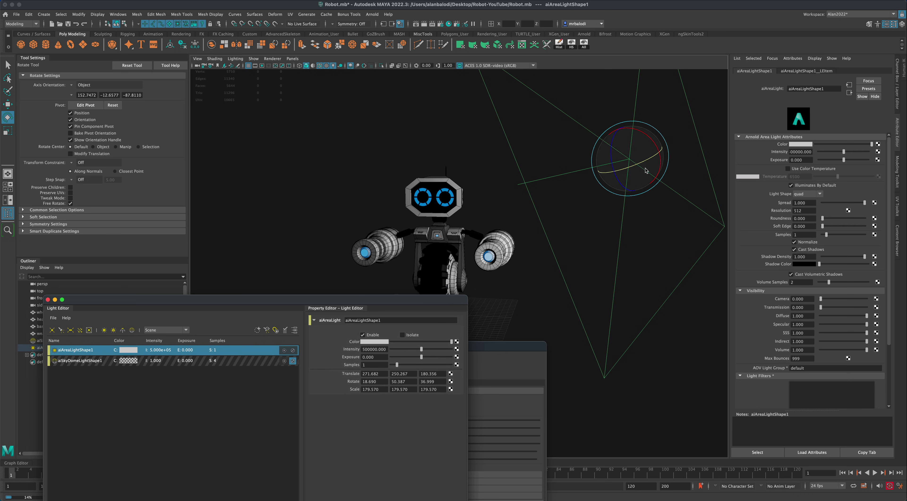
pyautogui.moveTo(649, 163); pyautogui.dragTo(669, 158)
pyautogui.keyDown('alt'); pyautogui.moveTo(623, 227); pyautogui.dragTo(593, 317); pyautogui.keyUp('alt')
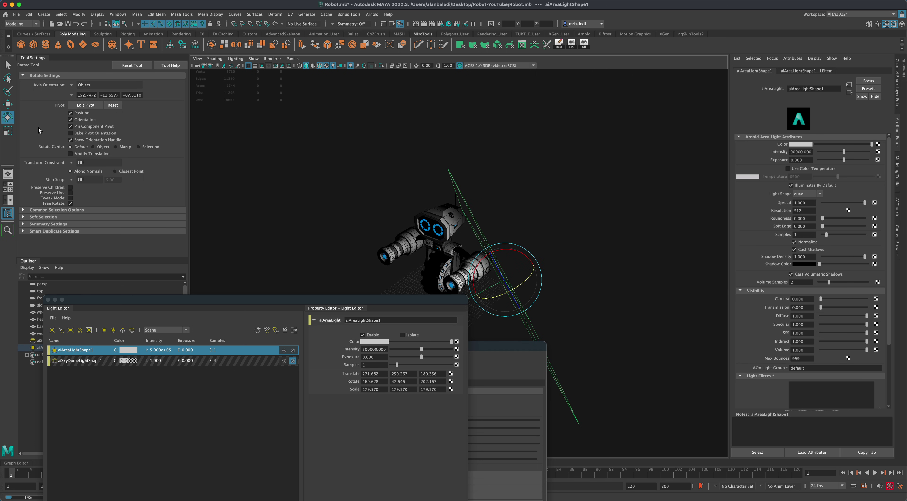
# - Move the area light diagonally behind the robot, to about X 219 and Z -105, and deselect it
pyautogui.click(11, 104)
pyautogui.moveTo(484, 297); pyautogui.dragTo(589, 211)
pyautogui.keyDown('alt'); pyautogui.moveTo(556, 266); pyautogui.dragTo(596, 260); pyautogui.keyUp('alt')
pyautogui.moveTo(581, 197); pyautogui.dragTo(580, 197)
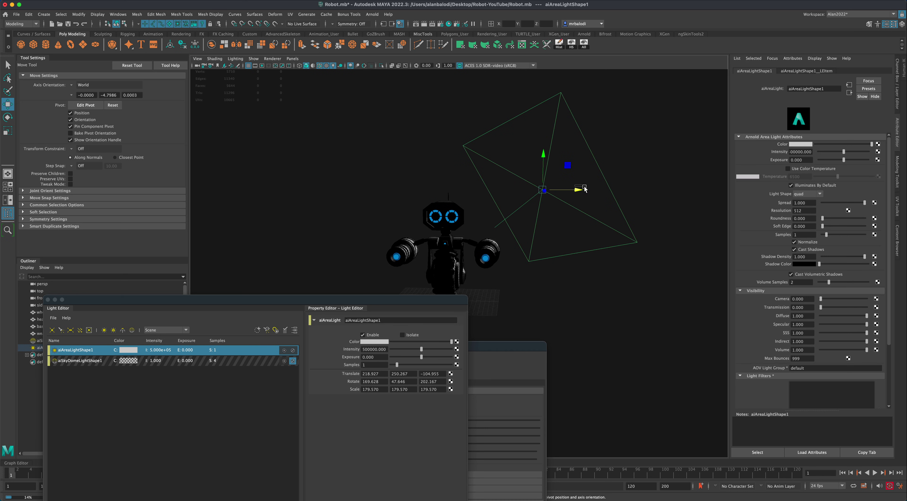
pyautogui.click(578, 192)
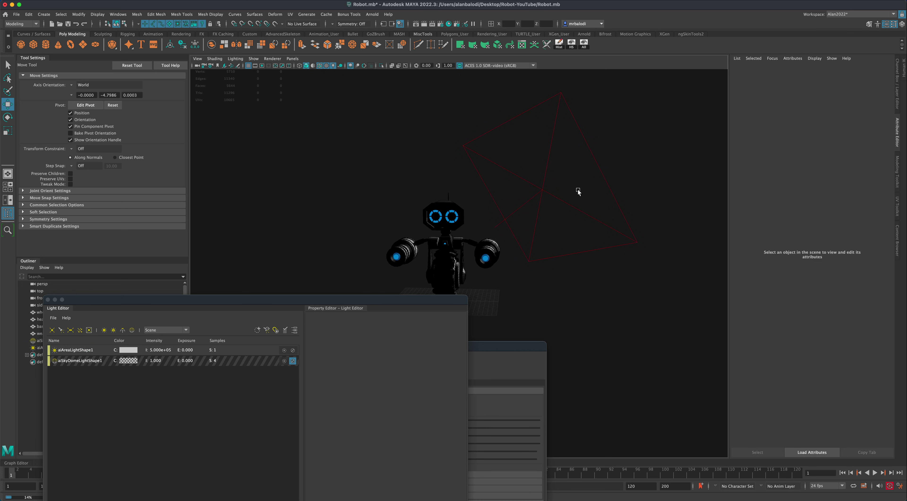
# - Move the area light to about X 243 and Y 315, and rotate it to about 149, 44 and 198 degrees
pyautogui.click(555, 197)
pyautogui.moveTo(577, 189); pyautogui.dragTo(587, 190)
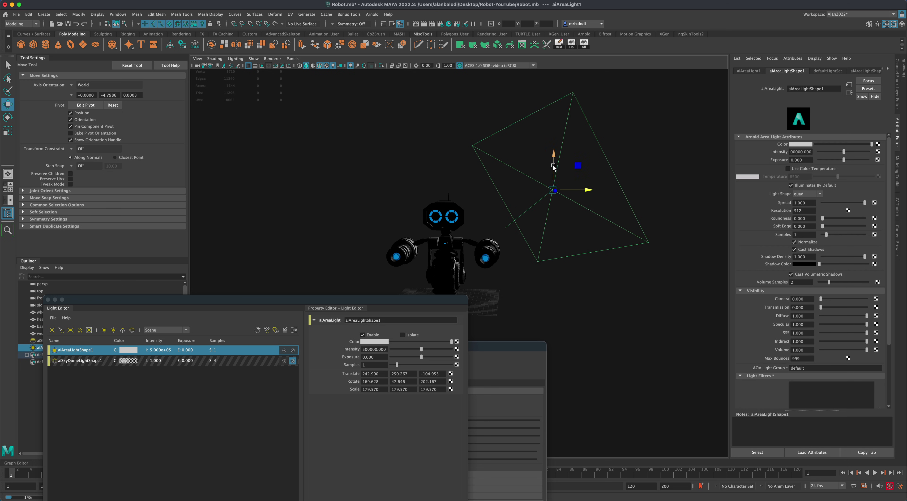
pyautogui.moveTo(553, 167); pyautogui.dragTo(533, 138)
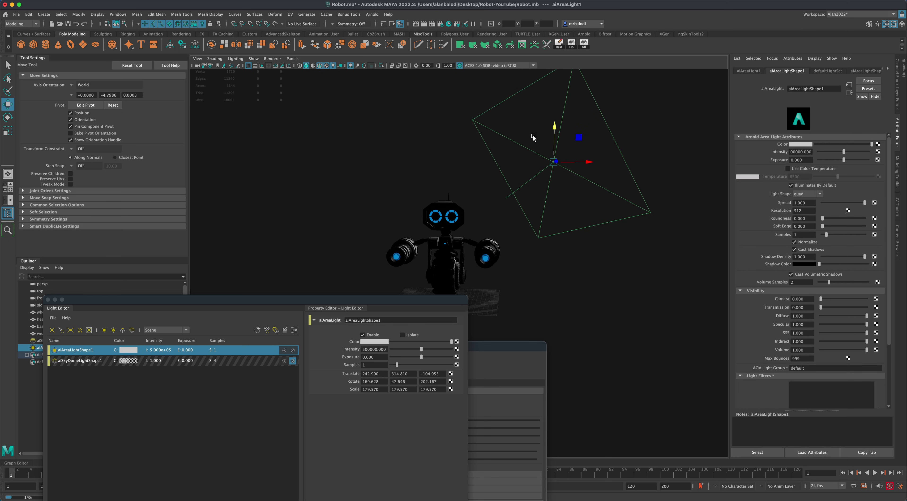
pyautogui.click(8, 117)
pyautogui.moveTo(535, 178); pyautogui.dragTo(560, 182)
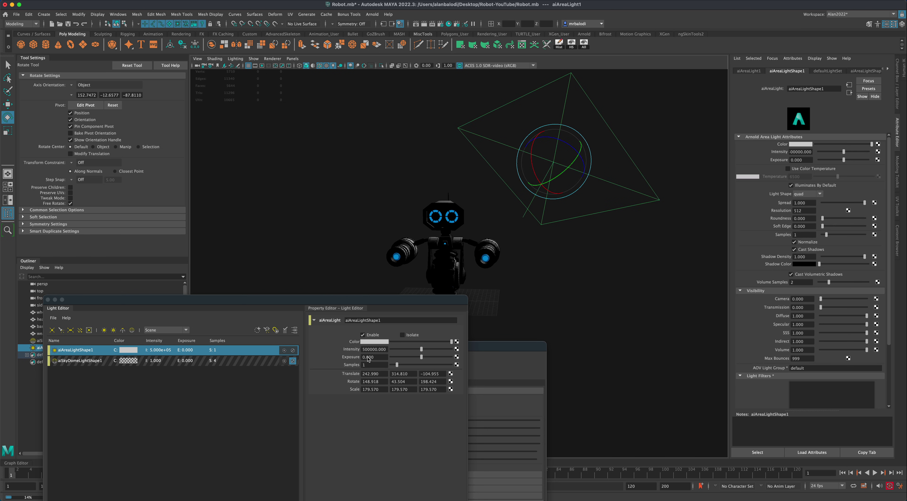
# - Set the area light's Intensity to 800000 in the Light Editor
pyautogui.click(364, 350)
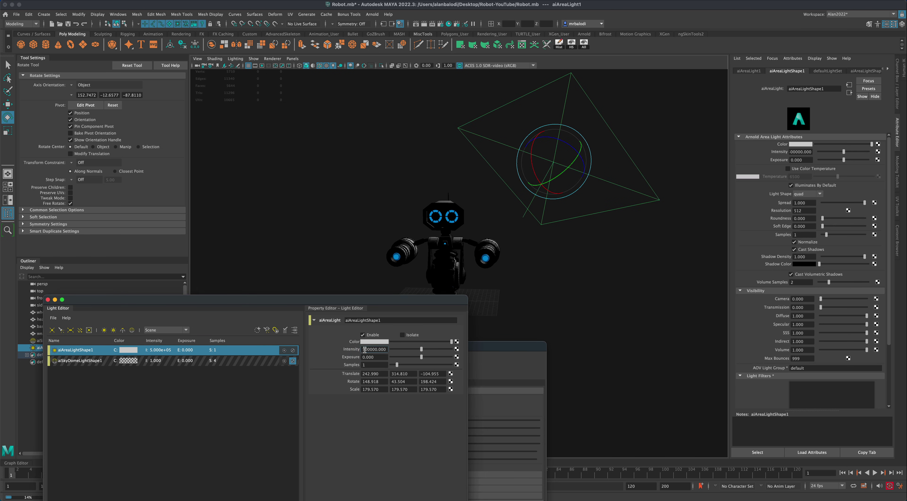
pyautogui.write('8')
pyautogui.press('Return')
# - Move the area light farther out to about X 360 and rotate it to about 154, 60 and 194 degrees
pyautogui.scroll(2, 545, 301)
pyautogui.scroll(5, 566, 288)
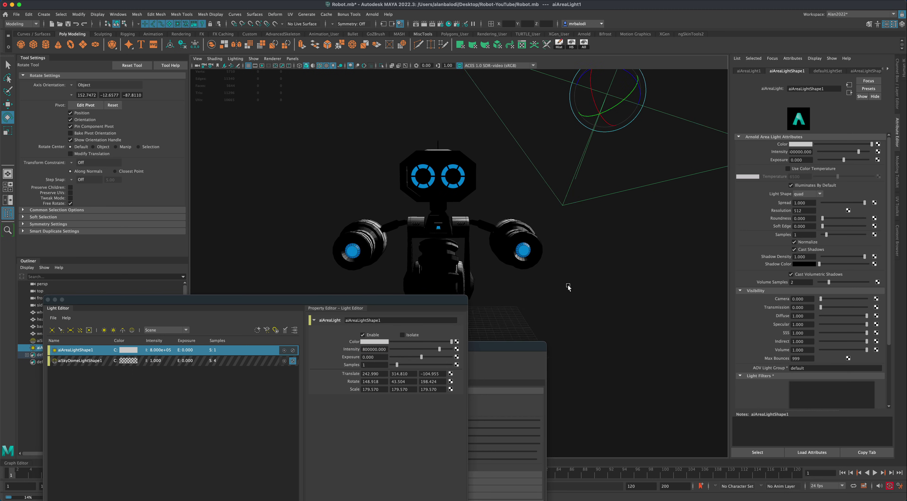
pyautogui.keyDown('alt'); pyautogui.moveTo(579, 303); pyautogui.dragTo(614, 319); pyautogui.keyUp('alt')
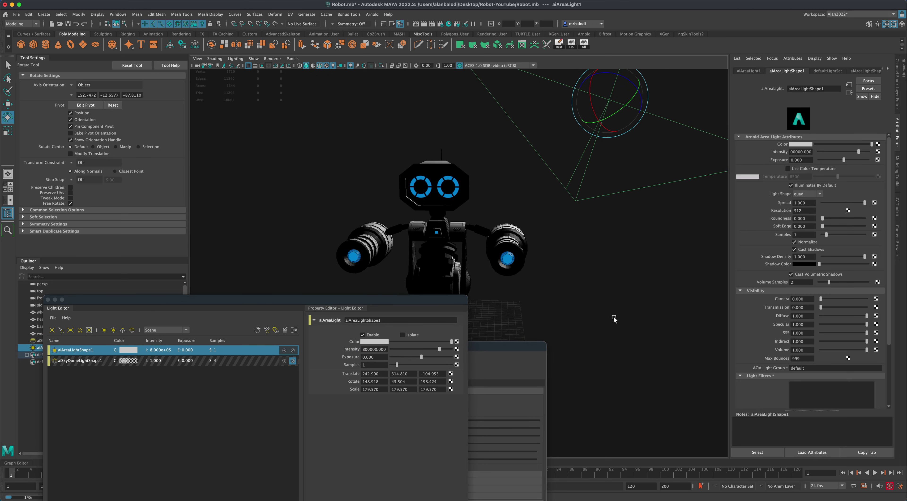
pyautogui.click(7, 104)
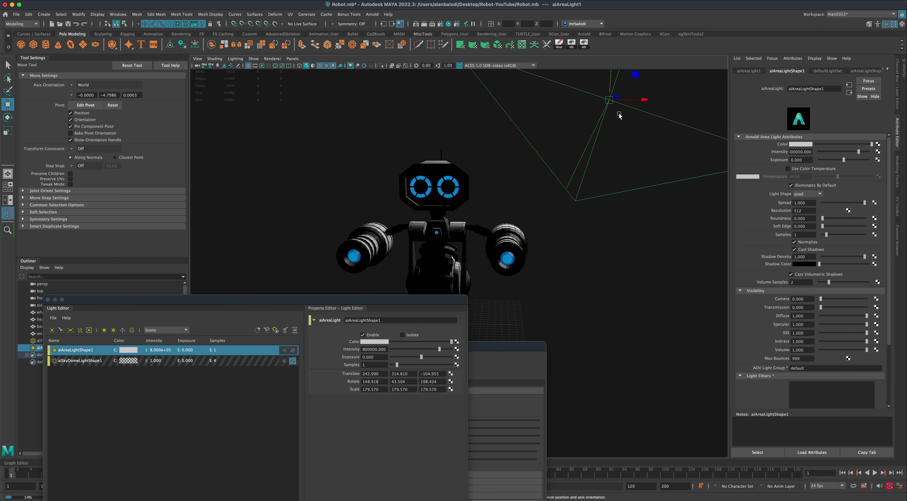
pyautogui.moveTo(642, 102); pyautogui.dragTo(725, 101)
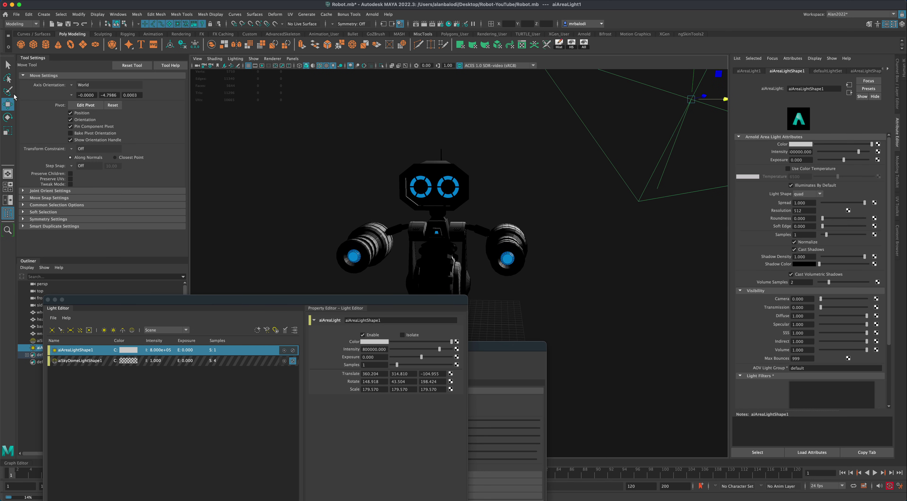
pyautogui.click(7, 117)
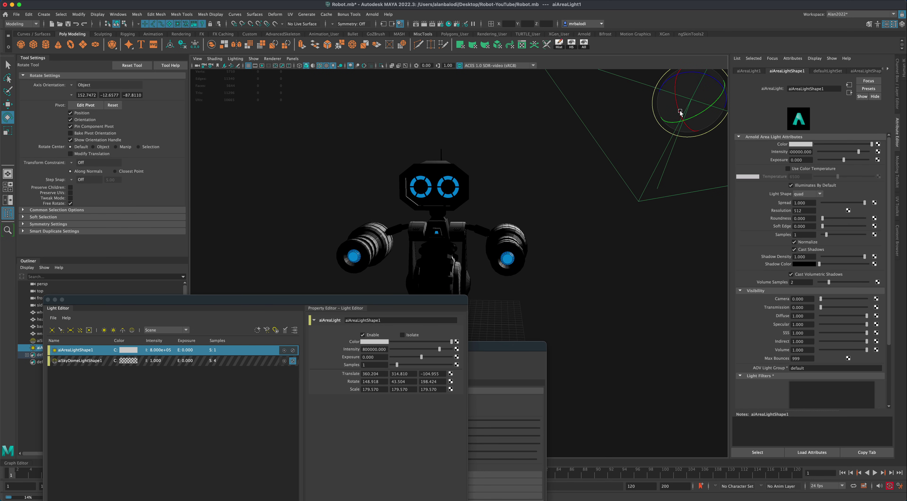
pyautogui.moveTo(680, 112); pyautogui.dragTo(676, 109)
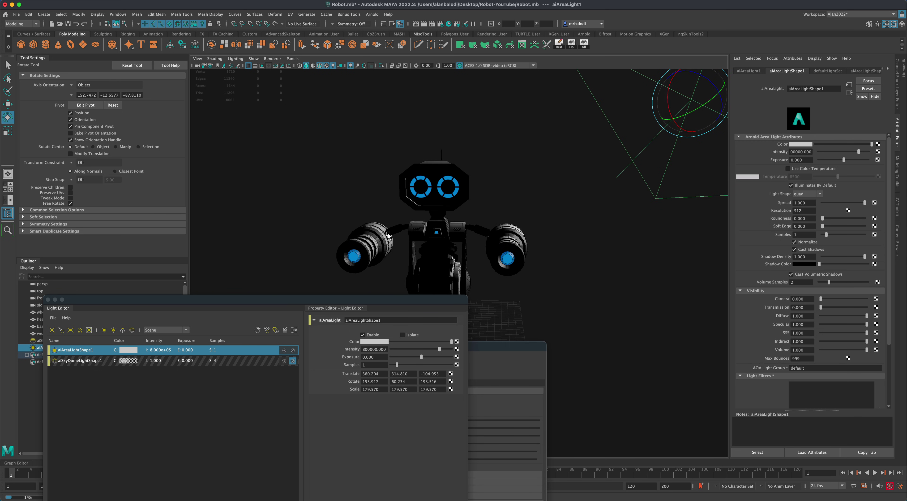
# - Enable aiSkyDomeLightShape1 again in the Light Editor and lower its Intensity to about 0.357
pyautogui.keyDown('alt'); pyautogui.moveTo(566, 313); pyautogui.dragTo(429, 226); pyautogui.keyUp('alt')
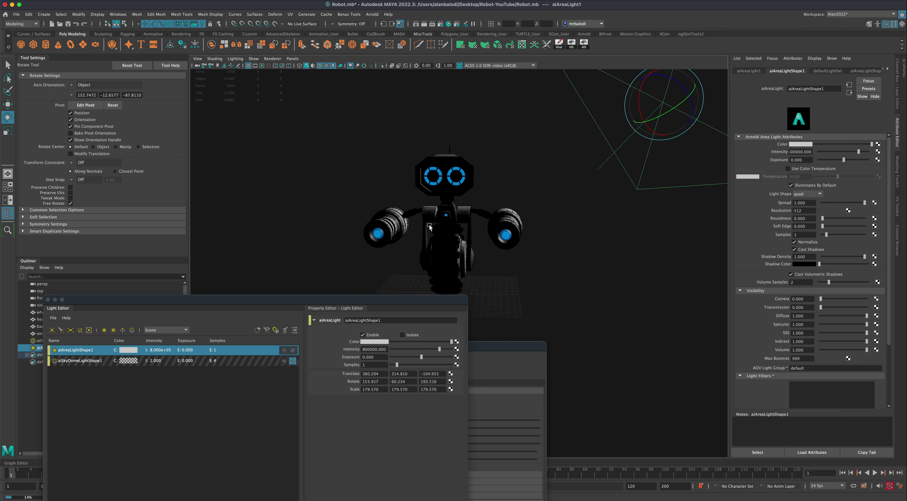
pyautogui.keyDown('alt'); pyautogui.moveTo(560, 225); pyautogui.dragTo(557, 229); pyautogui.keyUp('alt')
pyautogui.click(82, 361)
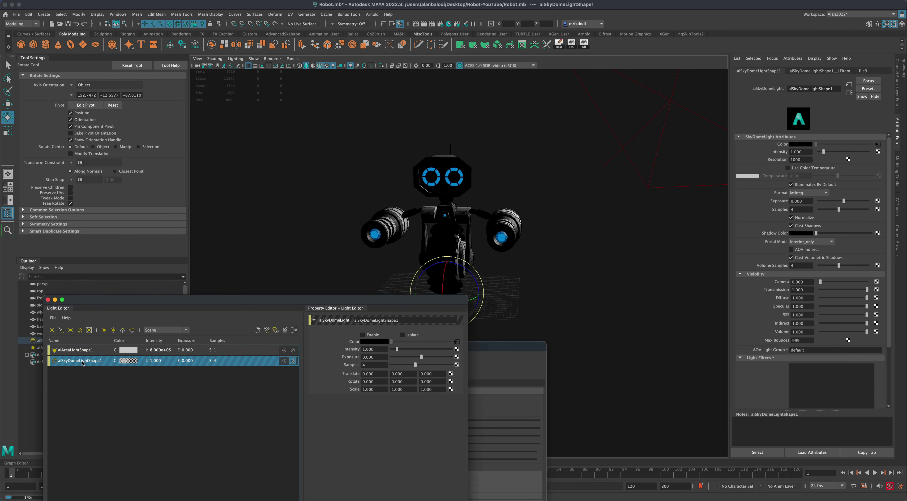
pyautogui.click(363, 335)
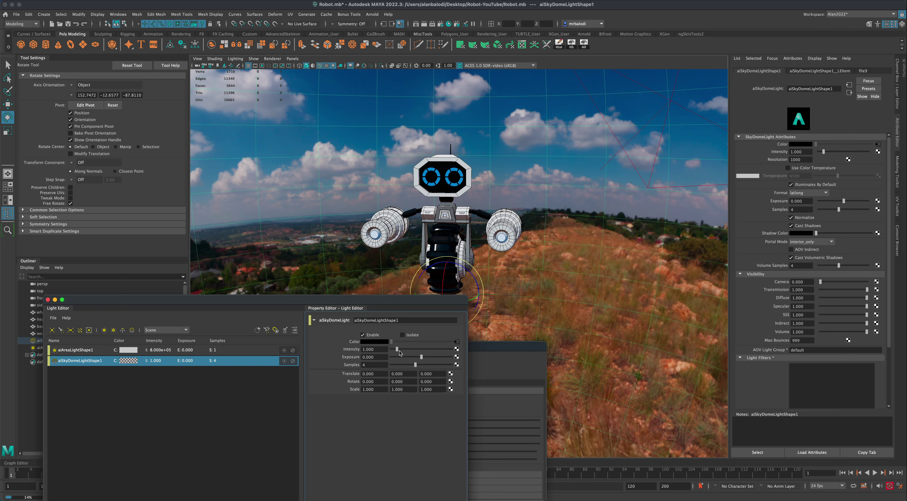
pyautogui.moveTo(396, 351); pyautogui.dragTo(394, 350)
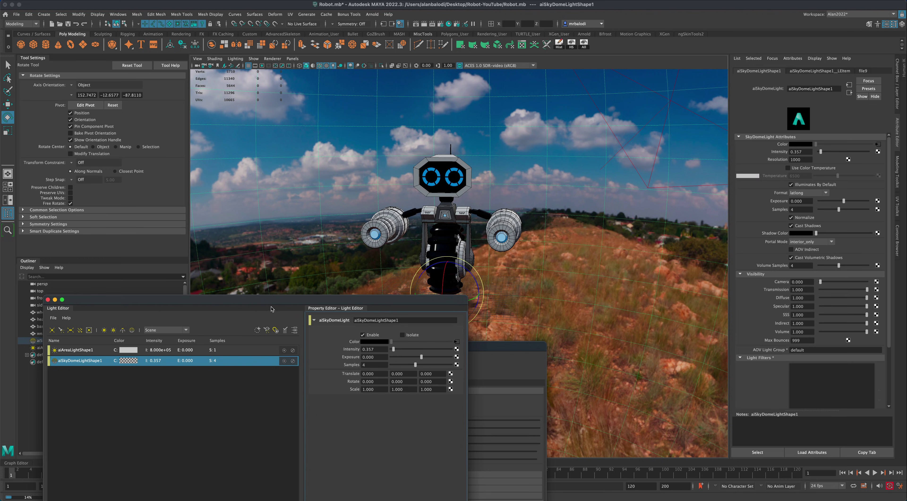
# - Close the Light Editor and the Render Settings window
pyautogui.keyDown('alt'); pyautogui.moveTo(501, 276); pyautogui.dragTo(550, 294); pyautogui.keyUp('alt')
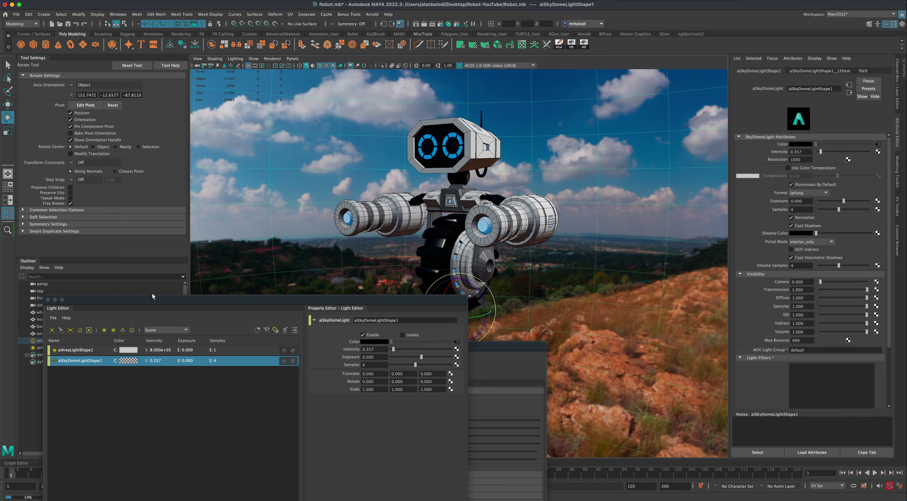
pyautogui.moveTo(152, 296); pyautogui.dragTo(315, 253)
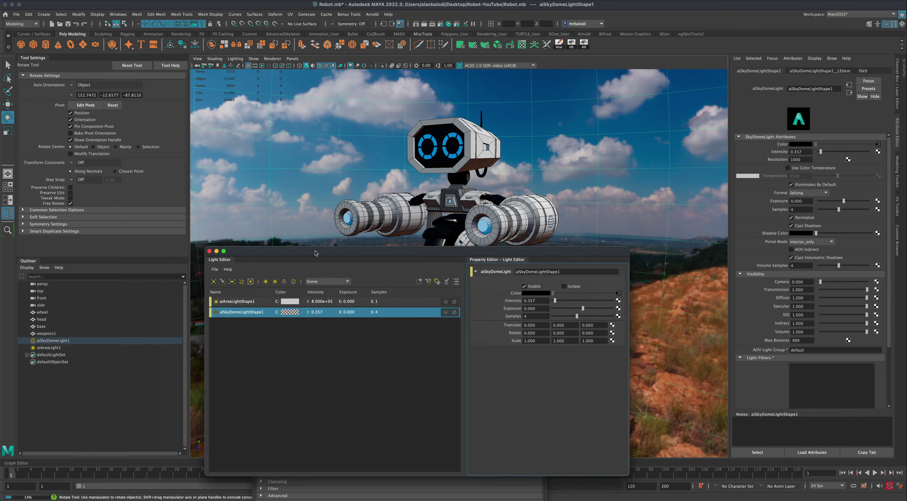
pyautogui.click(209, 251)
pyautogui.moveTo(329, 346); pyautogui.dragTo(335, 277)
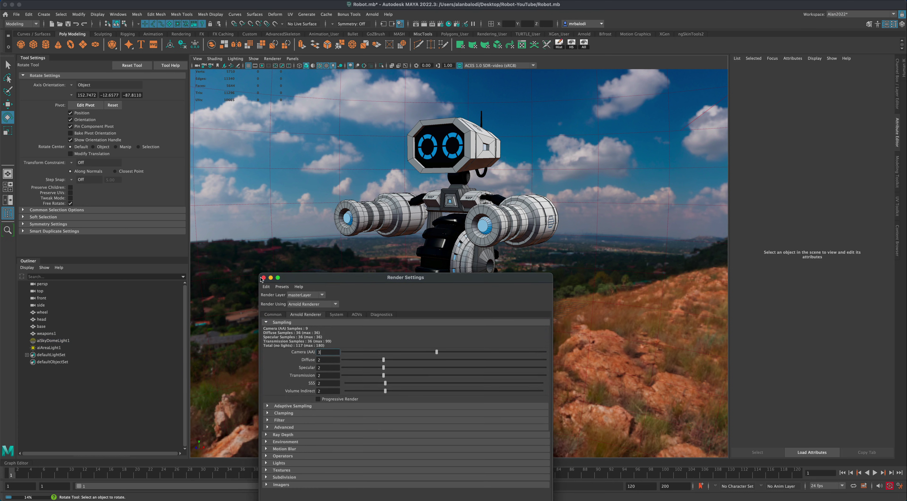
pyautogui.click(264, 278)
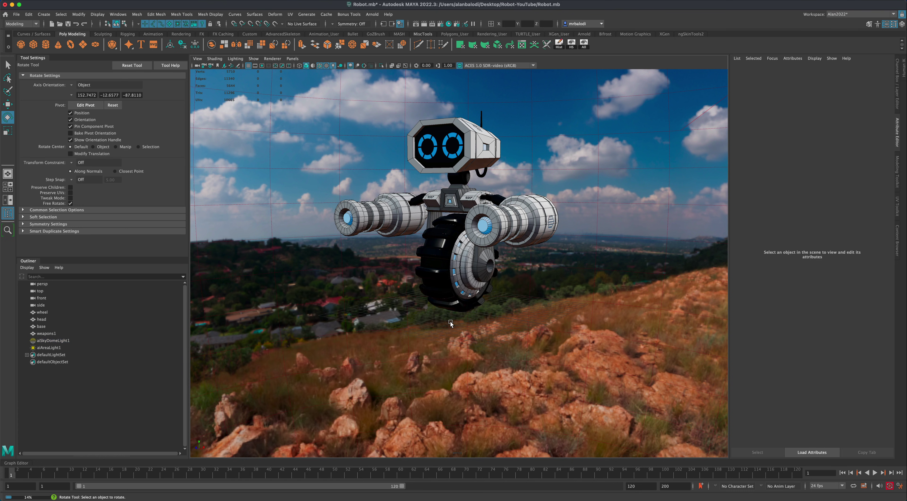
# - Choose the 1k_Square image size preset in the common render settings and close them
pyautogui.keyDown('alt'); pyautogui.moveTo(450, 320); pyautogui.dragTo(451, 343, button='middle'); pyautogui.keyUp('alt')
pyautogui.scroll(2, 460, 354)
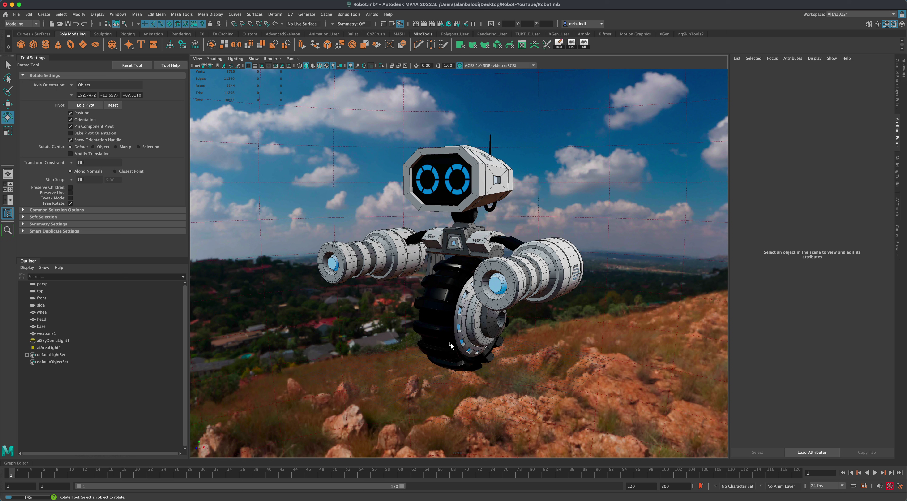
pyautogui.scroll(1, 451, 345)
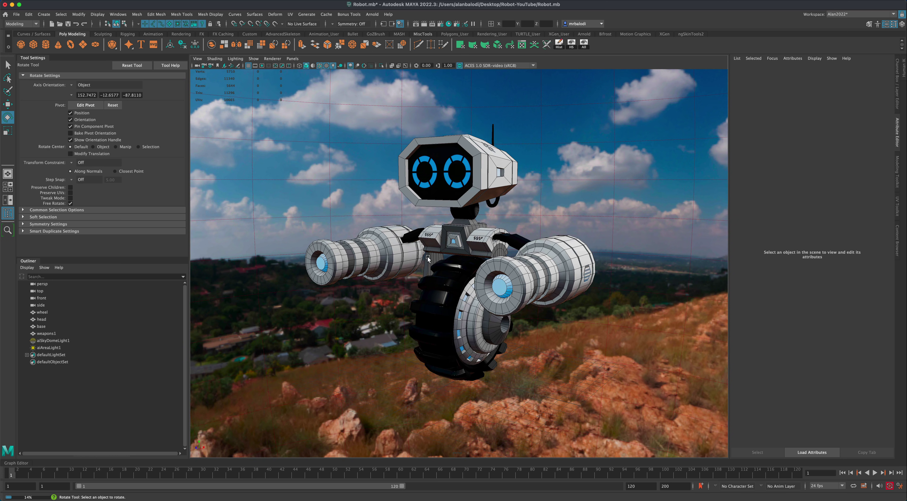
pyautogui.click(440, 24)
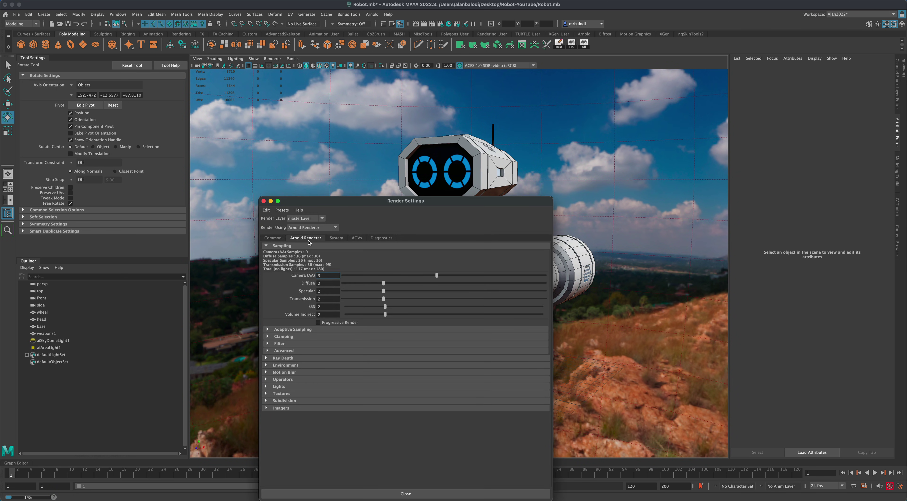
pyautogui.click(277, 237)
pyautogui.moveTo(319, 202); pyautogui.dragTo(349, 117)
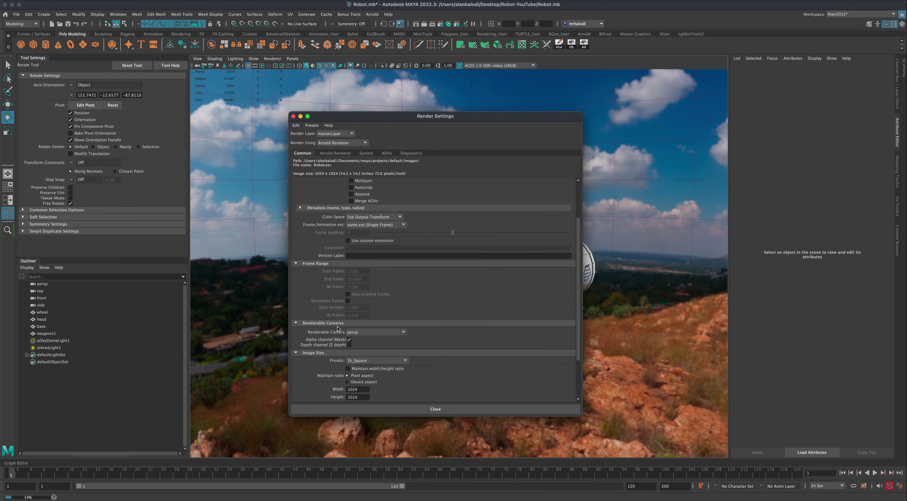
pyautogui.click(395, 361)
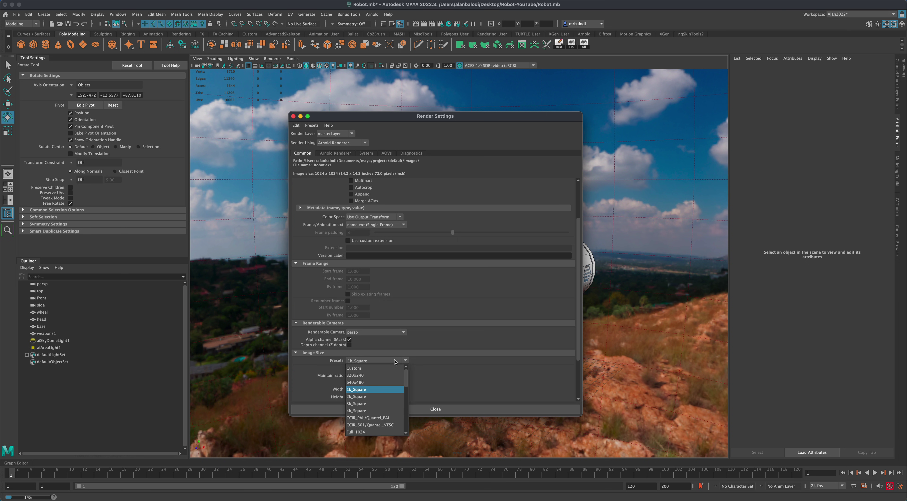
pyautogui.click(379, 389)
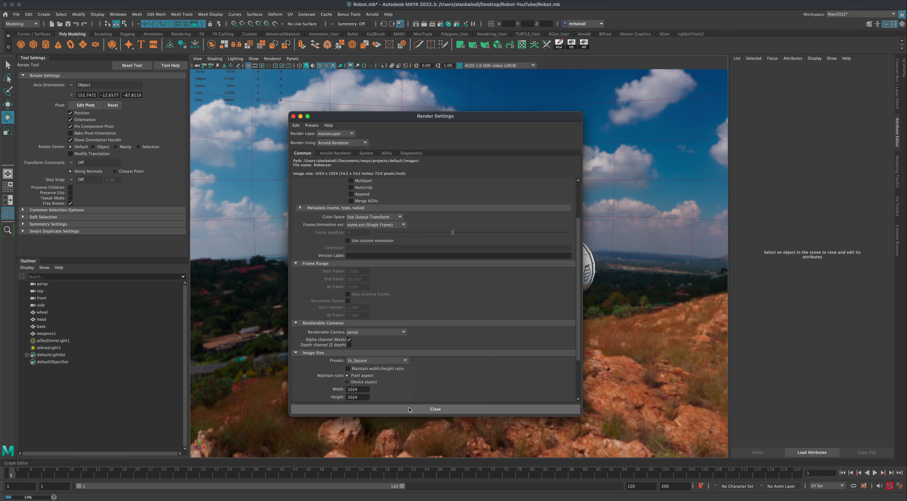
pyautogui.click(435, 409)
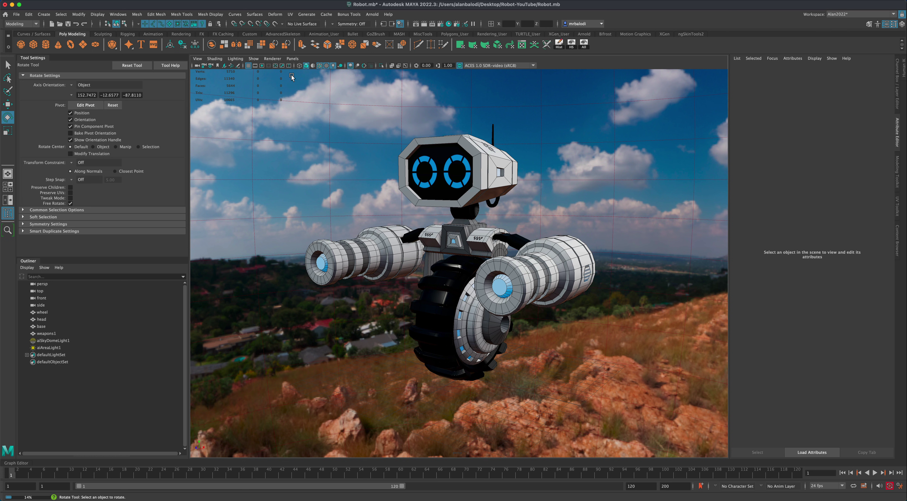
# - Show the resolution gate and frame the robot closely inside it at an angle, with one weapon in the foreground
pyautogui.click(261, 66)
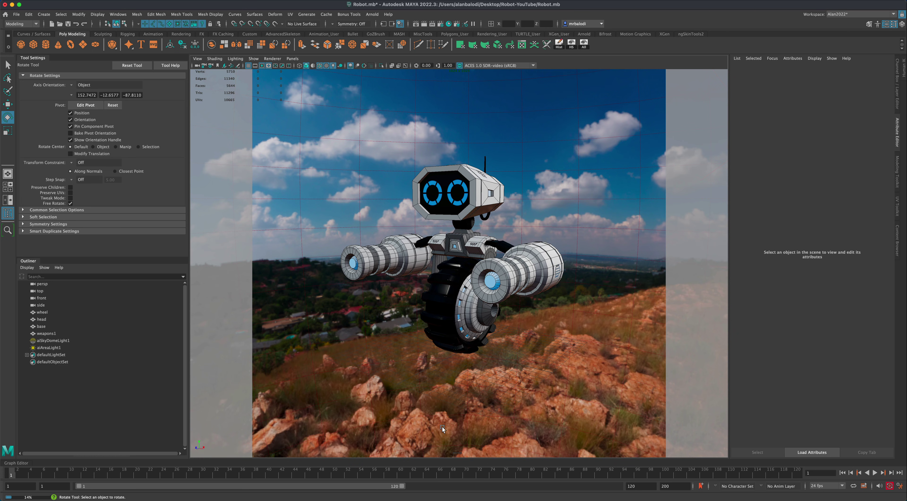
pyautogui.scroll(3, 507, 292)
pyautogui.keyDown('alt'); pyautogui.moveTo(510, 297); pyautogui.dragTo(536, 302); pyautogui.keyUp('alt')
pyautogui.scroll(10, 539, 299)
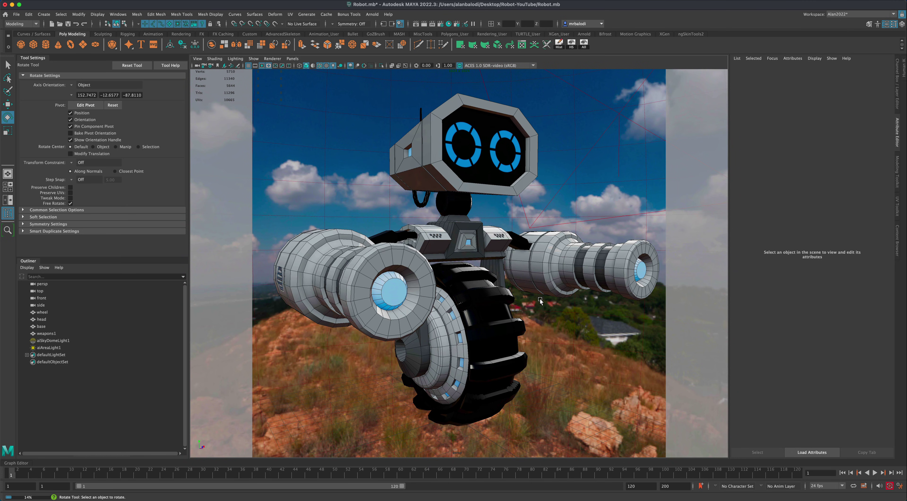
pyautogui.keyDown('alt'); pyautogui.moveTo(537, 302); pyautogui.dragTo(536, 301, button='middle'); pyautogui.keyUp('alt')
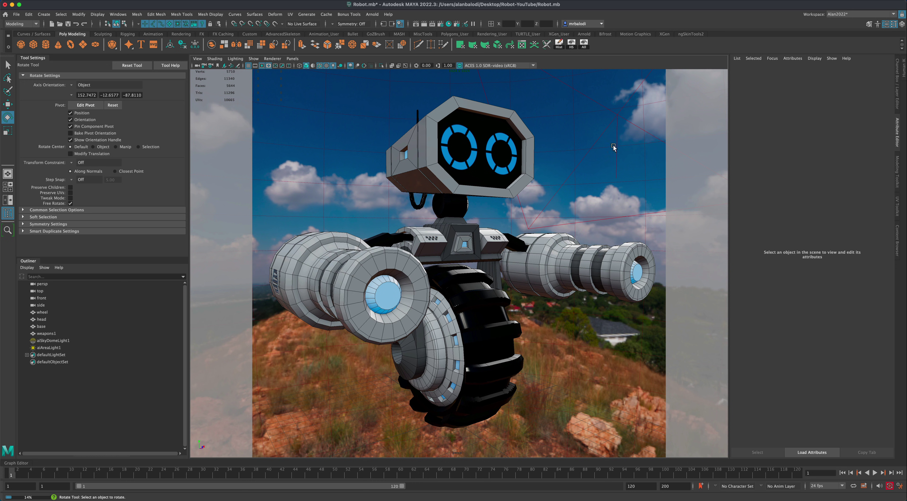
pyautogui.keyDown('alt'); pyautogui.moveTo(576, 403); pyautogui.dragTo(573, 386); pyautogui.keyUp('alt')
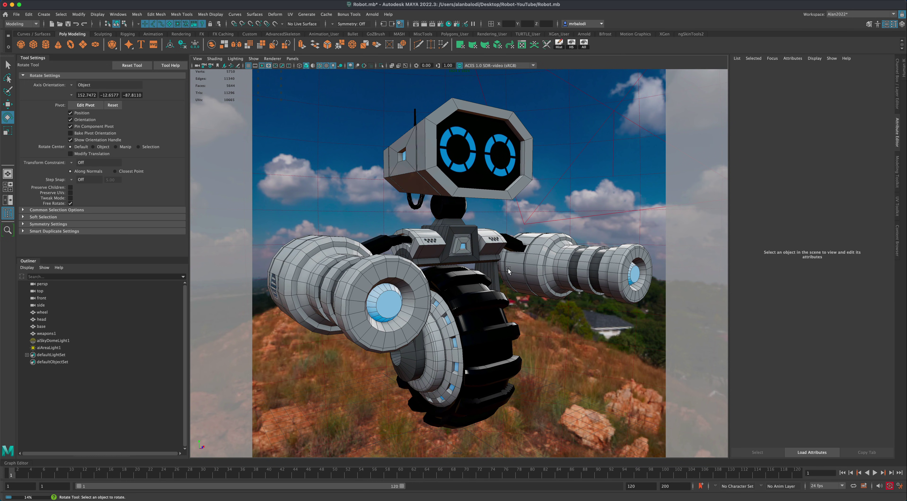
# - Render the robot in Arnold RenderView, frame the whole image to inspect it, and close the render window
pyautogui.click(373, 15)
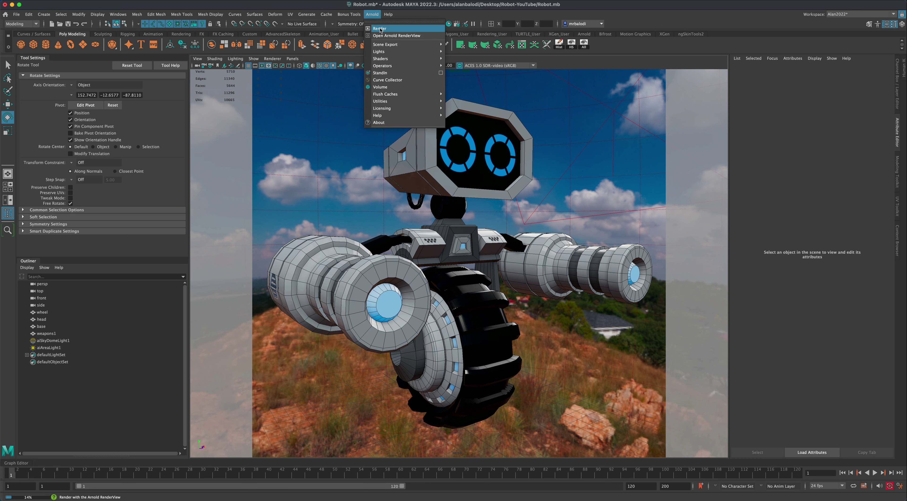
pyautogui.click(396, 36)
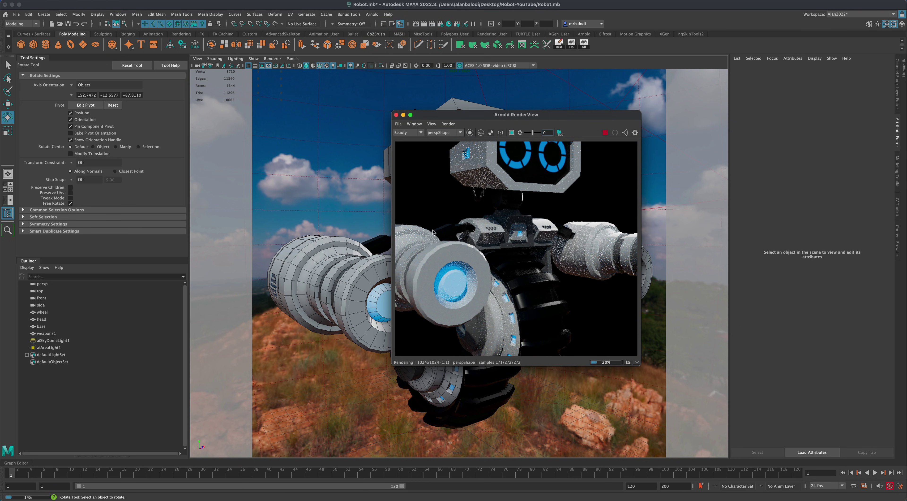
pyautogui.click(414, 124)
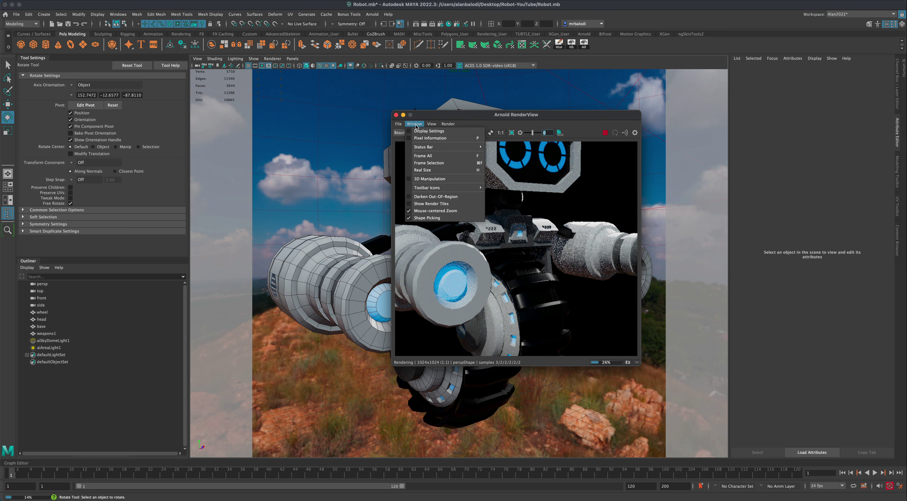
pyautogui.click(419, 156)
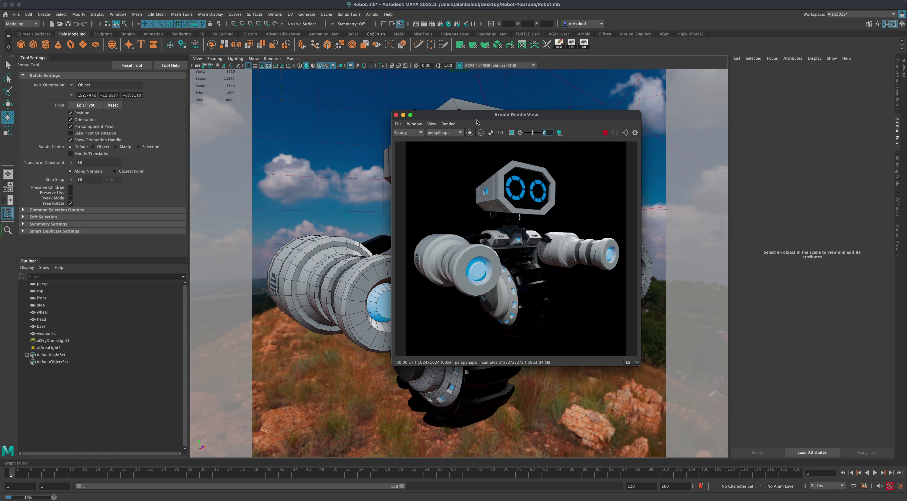
pyautogui.moveTo(474, 119); pyautogui.dragTo(210, 136)
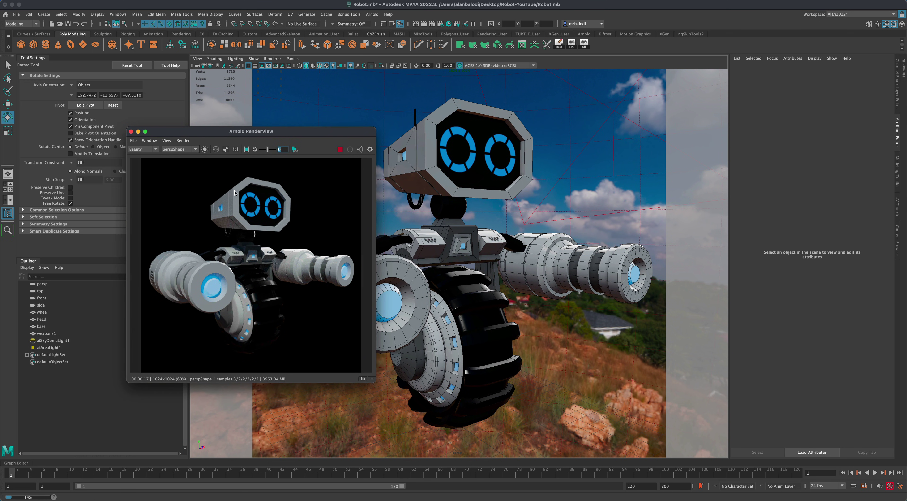
pyautogui.click(131, 131)
# - Select aiSkyDomeLight1 and set its Camera visibility to 1
pyautogui.click(59, 341)
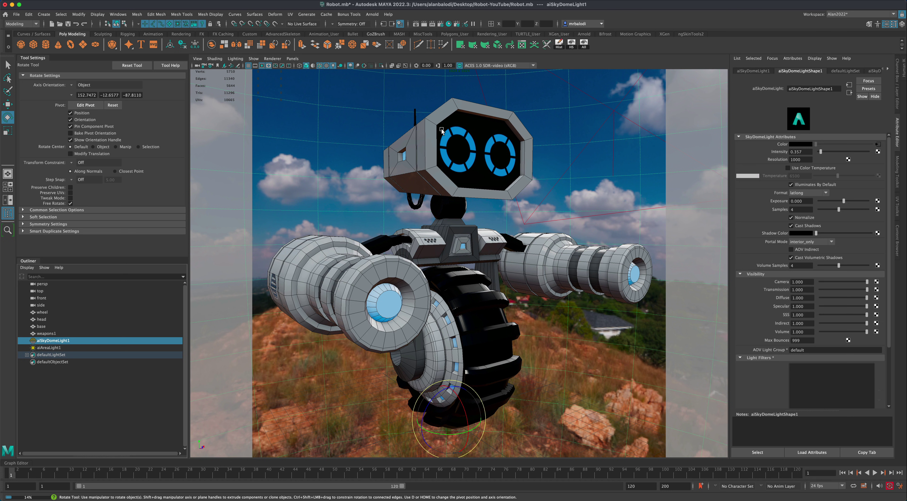
# - Render the robot in Arnold RenderView and set aiSkyDomeLightShape1's intensity to 1 in the Light Editor
pyautogui.click(372, 14)
pyautogui.click(380, 29)
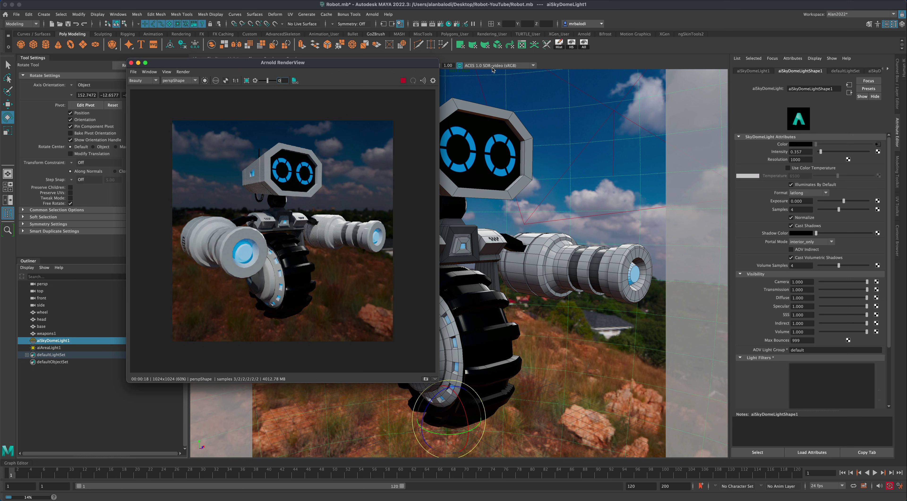
pyautogui.click(465, 23)
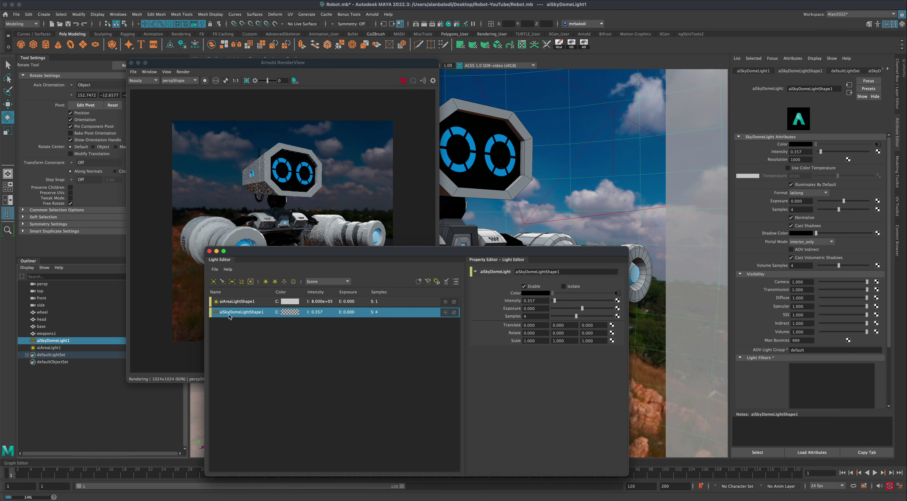
pyautogui.click(525, 300)
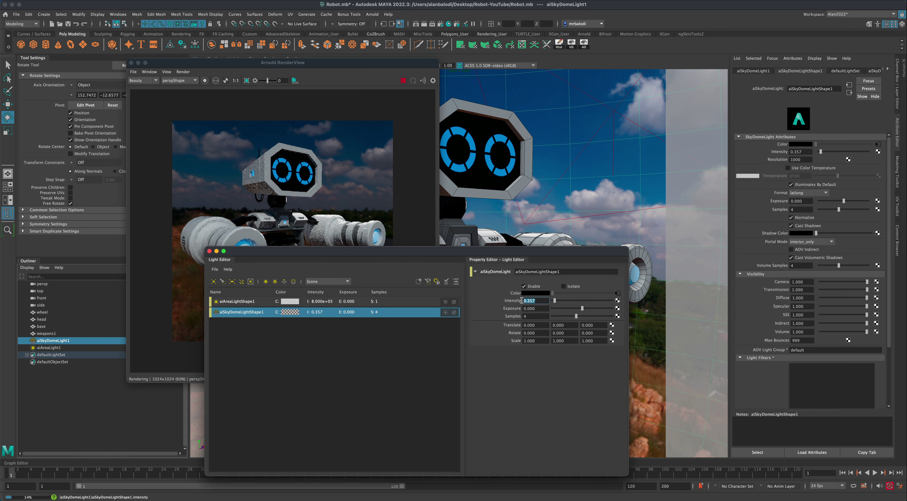
pyautogui.write('1')
pyautogui.press('Return')
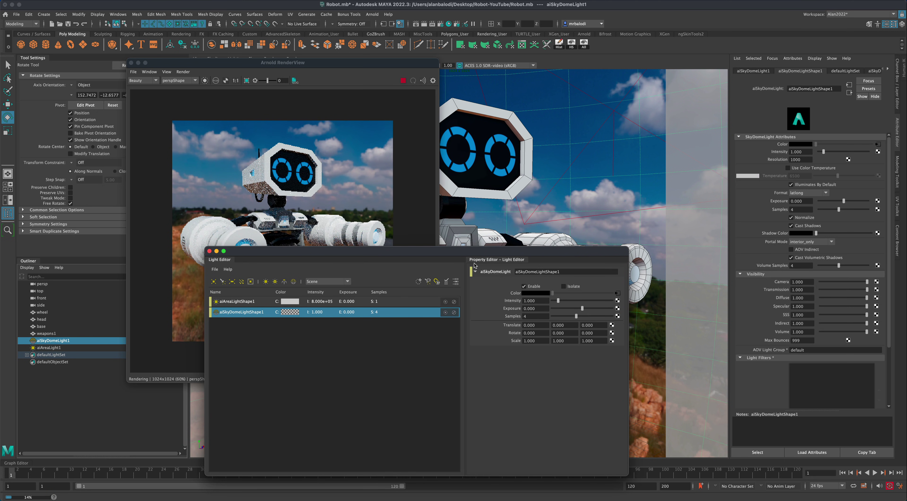
# - Arrange the Light Editor and render window to inspect the updated render in full, and close the Light Editor
pyautogui.moveTo(455, 255); pyautogui.dragTo(394, 348)
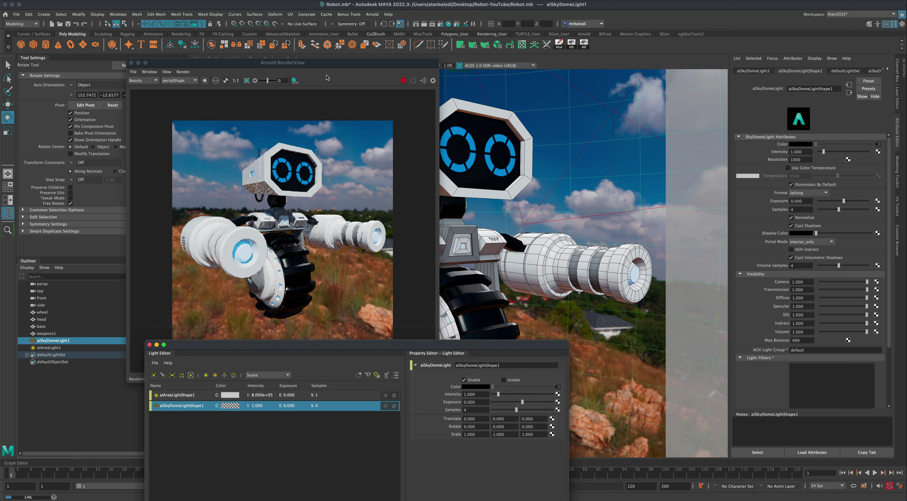
pyautogui.moveTo(330, 63); pyautogui.dragTo(352, 27)
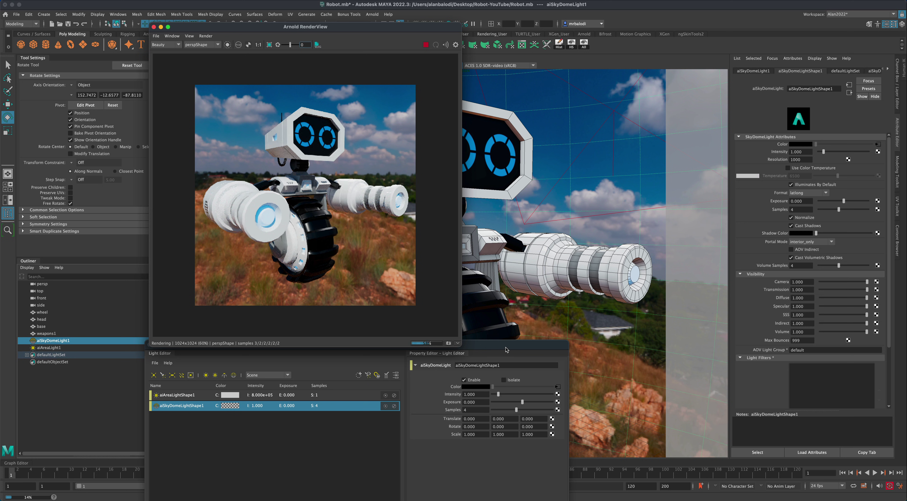
pyautogui.click(490, 353)
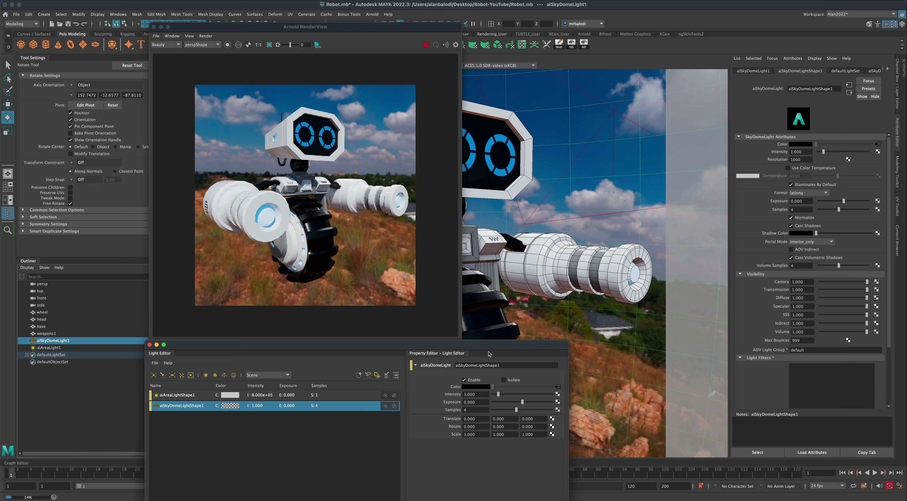
pyautogui.click(149, 345)
# - Bring up the attributes of the robot's aiStandardRobot material and close the render window
pyautogui.press('q')
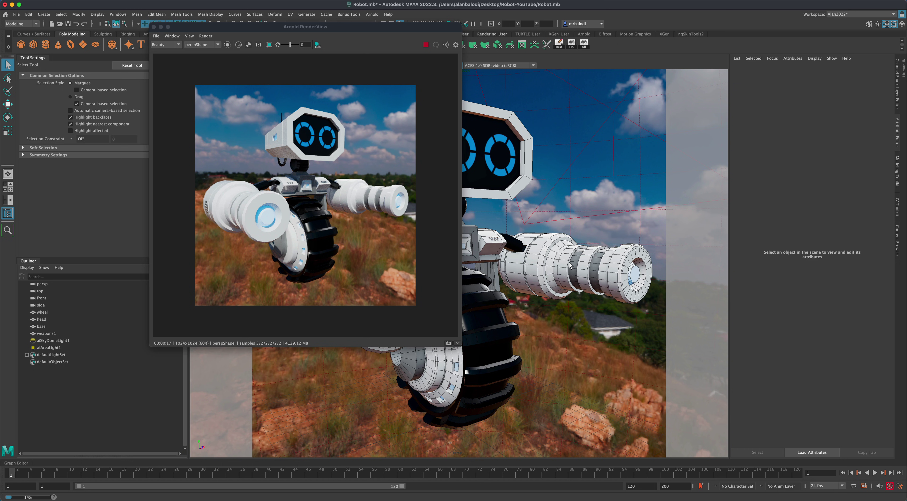
pyautogui.moveTo(569, 265); pyautogui.dragTo(571, 432, button='right')
pyautogui.moveTo(222, 32); pyautogui.dragTo(247, 87)
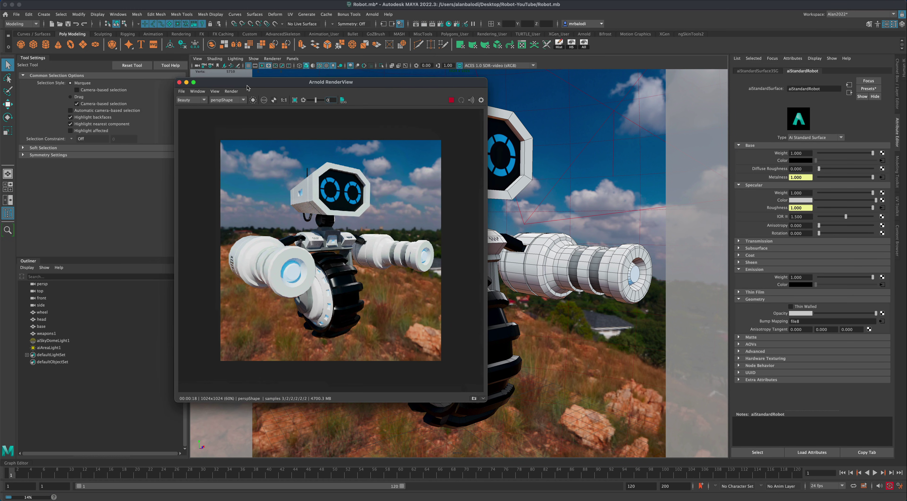
pyautogui.click(179, 83)
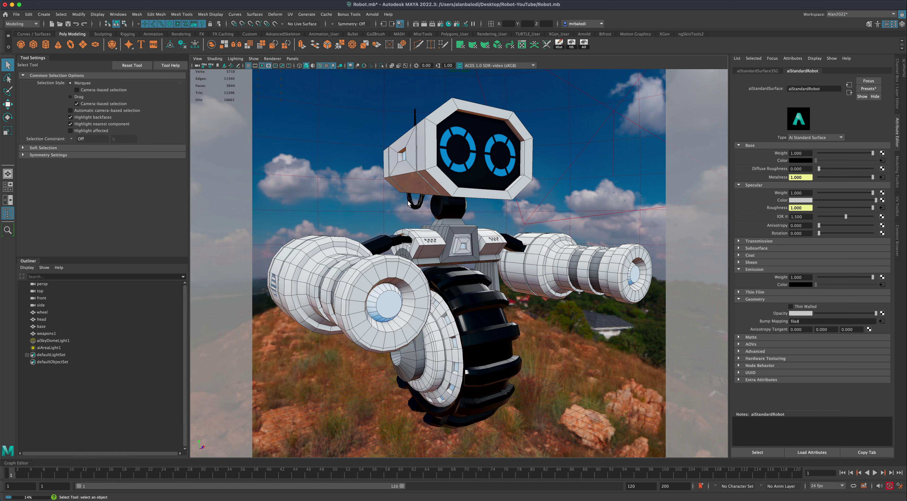
pyautogui.keyDown('alt'); pyautogui.moveTo(439, 261); pyautogui.dragTo(501, 271); pyautogui.keyUp('alt')
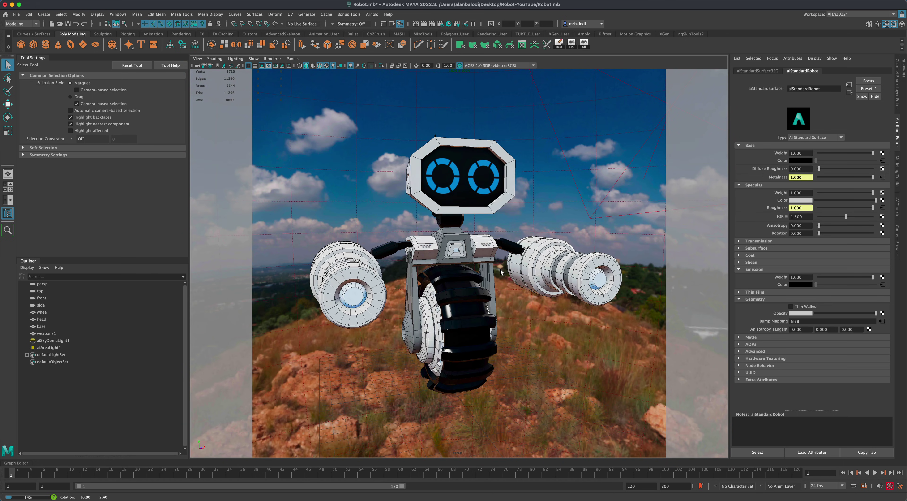
# - Rotate aiSkyDomeLight1 freely so that the HDRI's rocky ground lies behind the robot
pyautogui.click(311, 203)
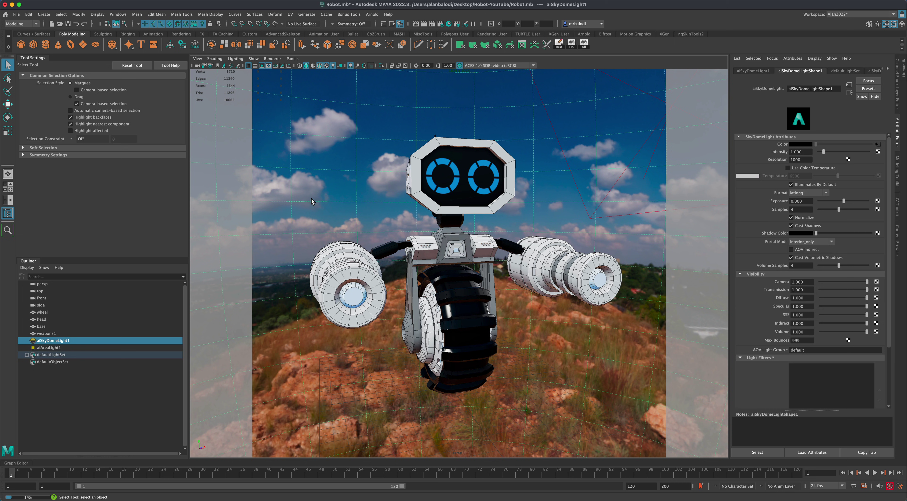
pyautogui.click(12, 119)
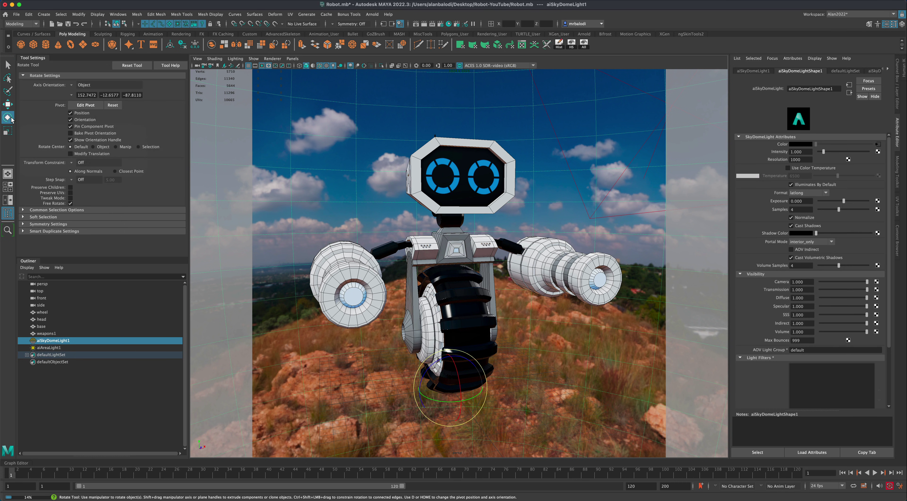
pyautogui.moveTo(452, 402); pyautogui.dragTo(434, 396)
pyautogui.moveTo(463, 363); pyautogui.dragTo(506, 408)
pyautogui.moveTo(453, 375); pyautogui.dragTo(521, 350)
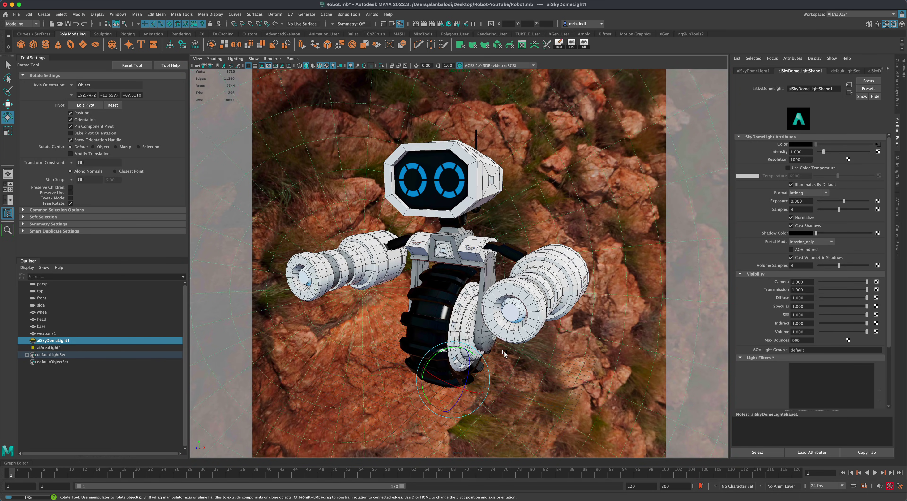
# - Hide lights in the viewport and turn off the wireframe overlay on the shaded robot
pyautogui.click(253, 59)
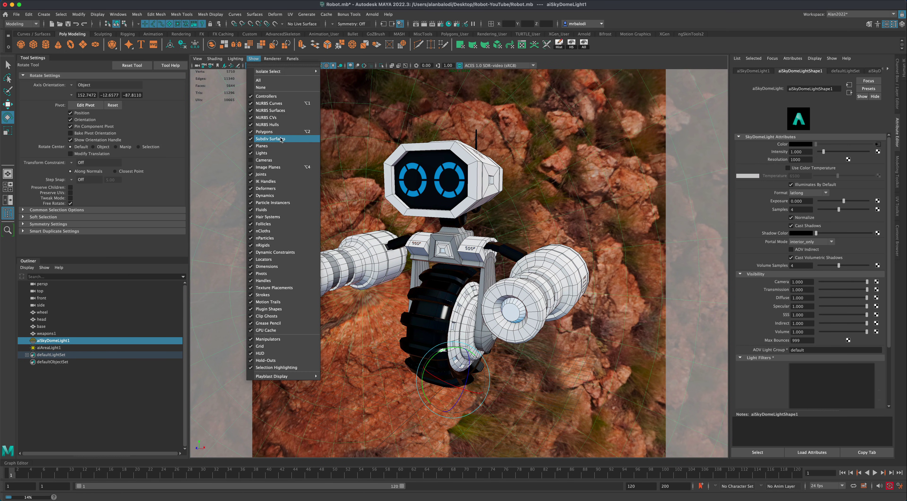
pyautogui.click(272, 153)
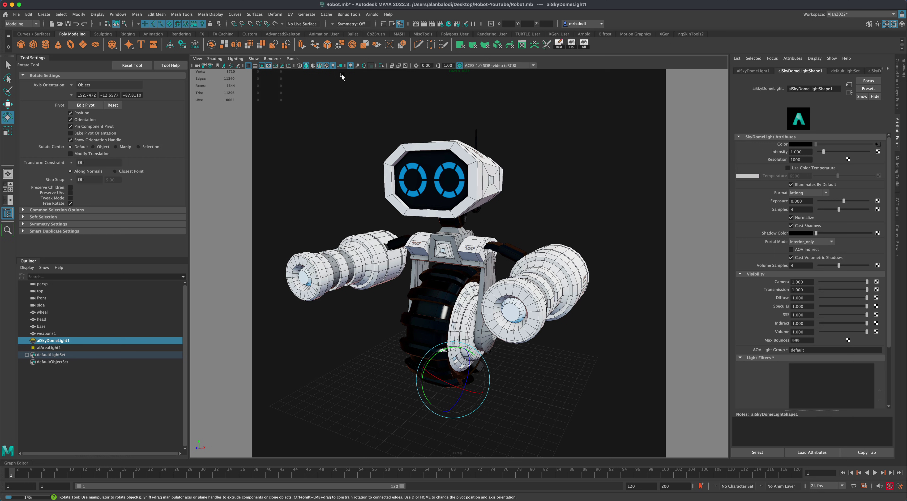
pyautogui.click(320, 66)
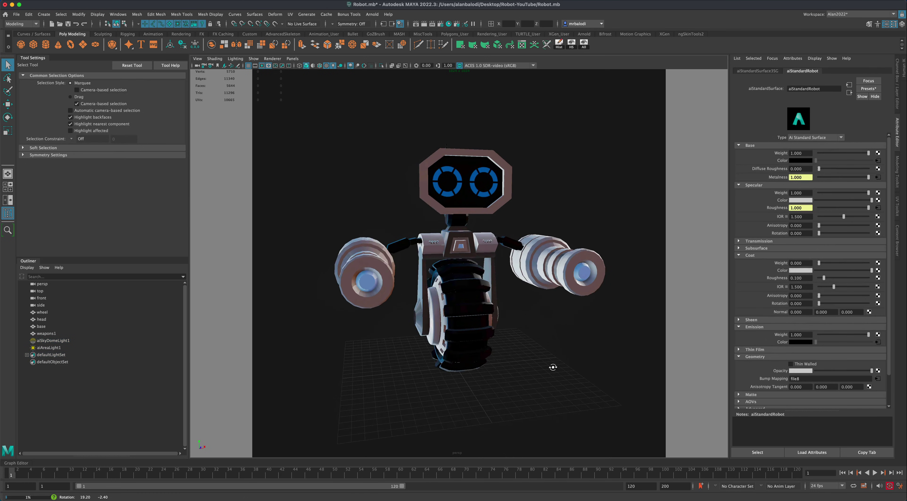
# - Set the Coat weight of the aiStandardRobot material to 1
pyautogui.moveTo(549, 365)
pyautogui.keyDown('alt'); pyautogui.mouseDown()
pyautogui.moveTo(587, 330)
pyautogui.moveTo(584, 339)
pyautogui.mouseUp(); pyautogui.keyUp('alt')
pyautogui.scroll(2, 582, 337)
pyautogui.scroll(-1, 582, 342)
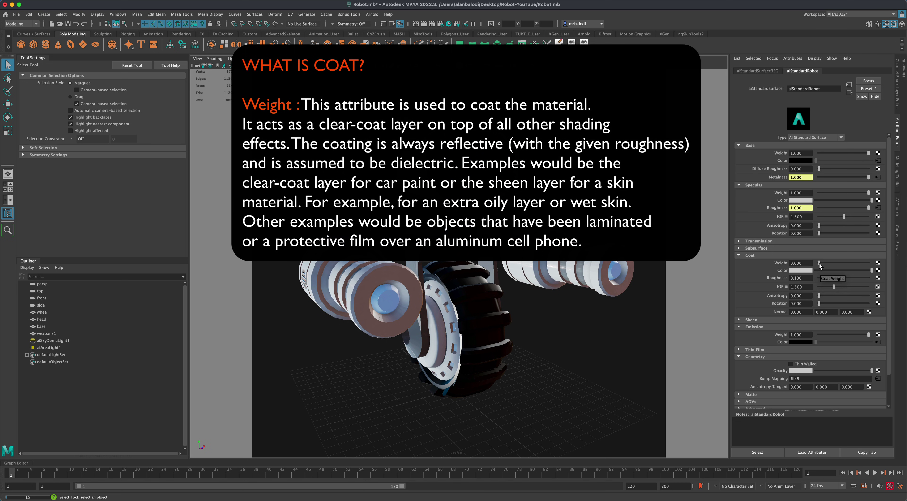
pyautogui.moveTo(819, 263); pyautogui.dragTo(891, 266)
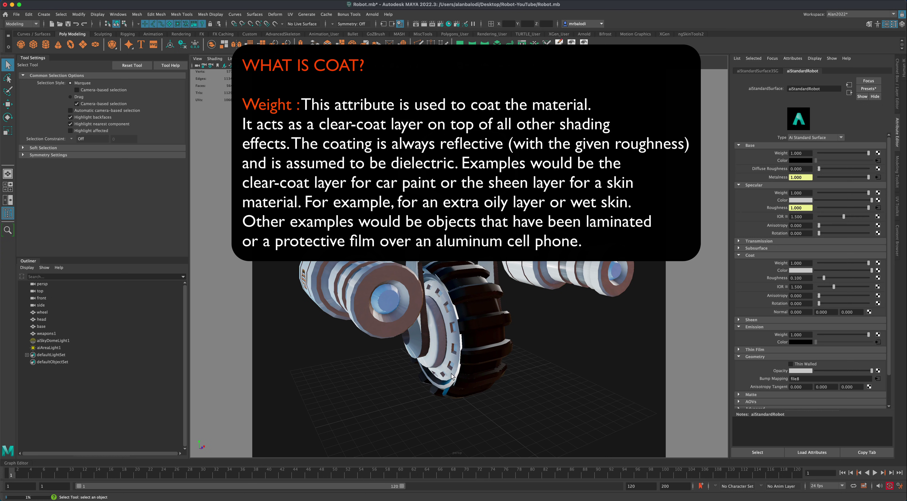
# - Inspect the coated robot from several sides, keep Coat weight at 1, and frame the whole robot at an angle inside the resolution gate
pyautogui.keyDown('alt'); pyautogui.moveTo(538, 309); pyautogui.dragTo(540, 332); pyautogui.keyUp('alt')
pyautogui.scroll(2, 551, 337)
pyautogui.keyDown('alt'); pyautogui.moveTo(368, 332); pyautogui.dragTo(535, 340); pyautogui.keyUp('alt')
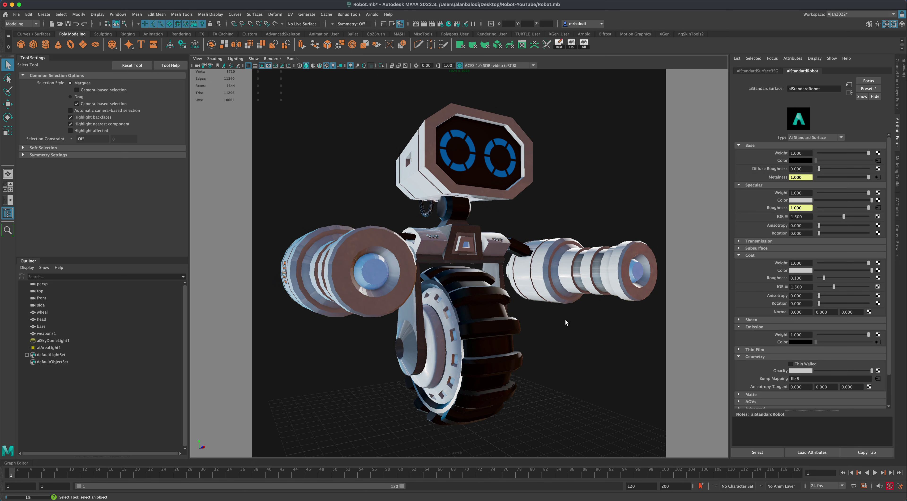
pyautogui.keyDown('alt'); pyautogui.moveTo(565, 320); pyautogui.dragTo(536, 307); pyautogui.keyUp('alt')
pyautogui.keyDown('alt'); pyautogui.moveTo(512, 337); pyautogui.dragTo(546, 324); pyautogui.keyUp('alt')
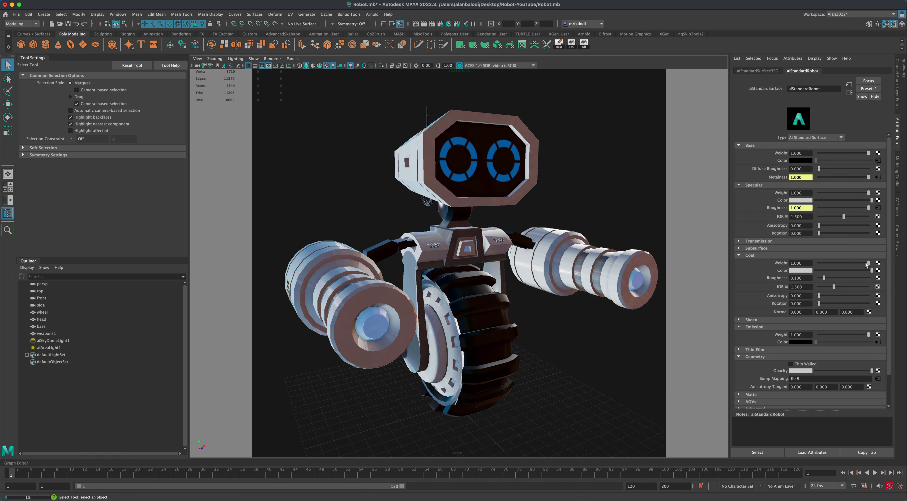
pyautogui.moveTo(867, 263)
pyautogui.mouseDown()
pyautogui.moveTo(804, 265)
pyautogui.moveTo(906, 263)
pyautogui.mouseUp()
pyautogui.scroll(-2, 569, 338)
pyautogui.moveTo(568, 338)
pyautogui.keyDown('alt'); pyautogui.mouseDown()
pyautogui.moveTo(497, 331)
pyautogui.moveTo(562, 328)
pyautogui.mouseUp(); pyautogui.keyUp('alt')
pyautogui.keyDown('alt'); pyautogui.moveTo(552, 329); pyautogui.dragTo(550, 331); pyautogui.keyUp('alt')
pyautogui.keyDown('alt'); pyautogui.moveTo(557, 333); pyautogui.dragTo(553, 331, button='middle'); pyautogui.keyUp('alt')
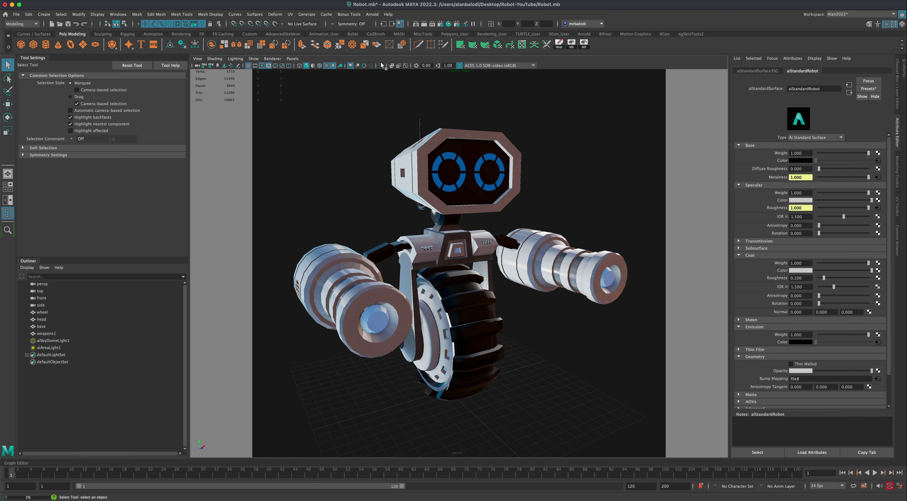
# - Render the coated robot in Arnold RenderView to check its surface, and close the render window
pyautogui.click(372, 15)
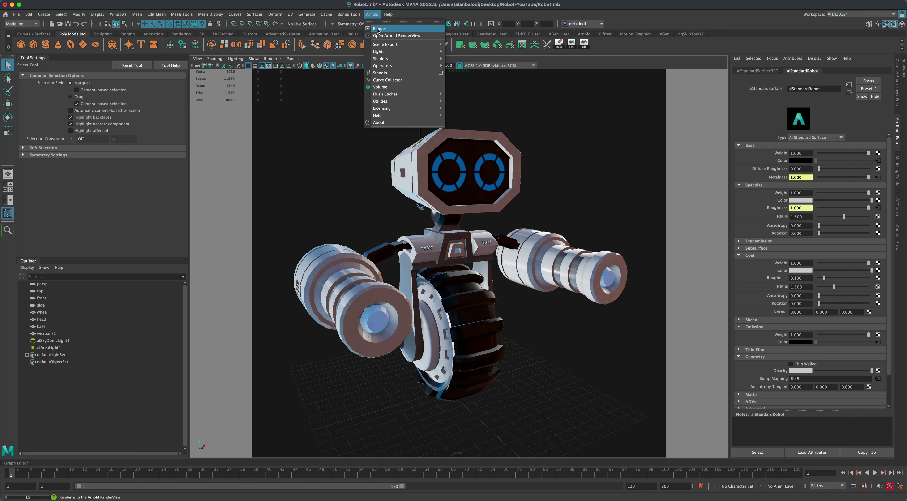
pyautogui.click(378, 29)
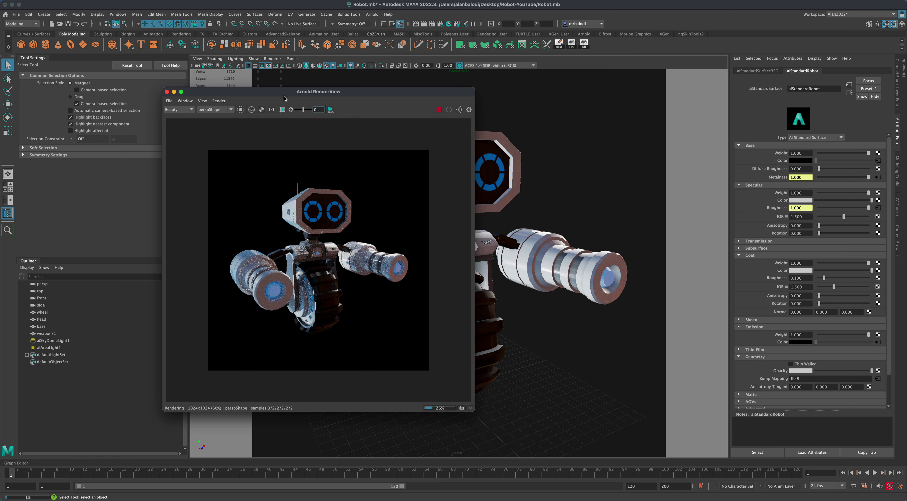
pyautogui.moveTo(284, 97); pyautogui.dragTo(230, 91)
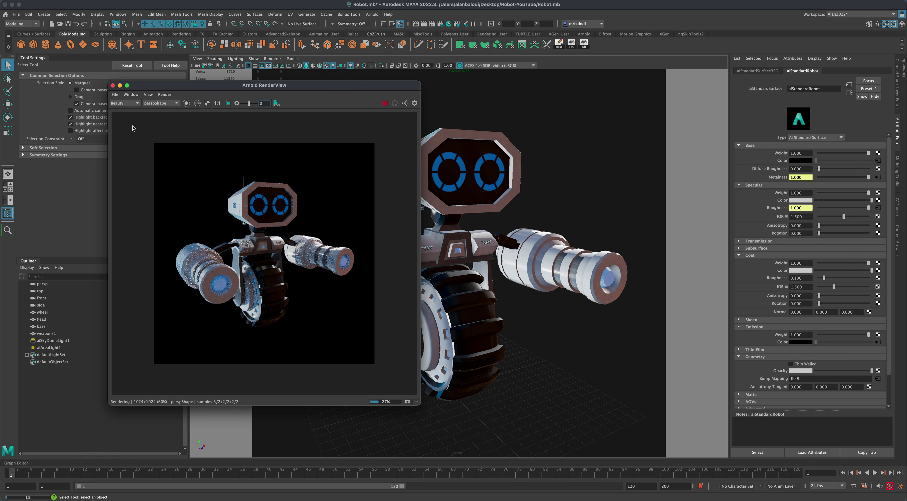
pyautogui.click(113, 86)
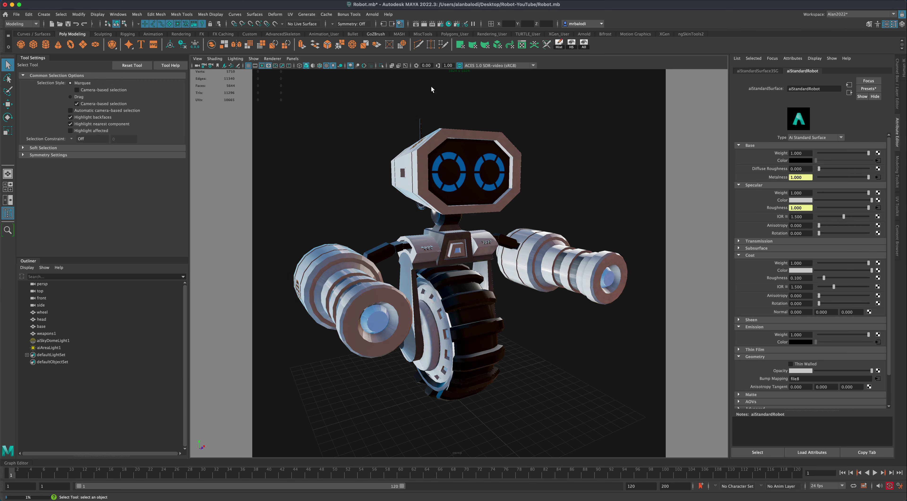
# - Add a Color Correct imager in the Arnold Renderer render settings
pyautogui.click(440, 24)
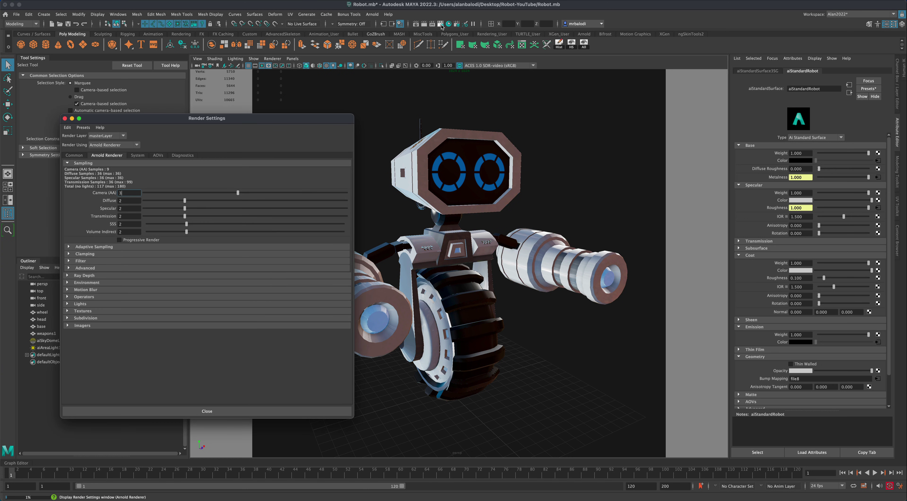
pyautogui.click(78, 161)
pyautogui.click(102, 161)
pyautogui.moveTo(163, 121); pyautogui.dragTo(241, 111)
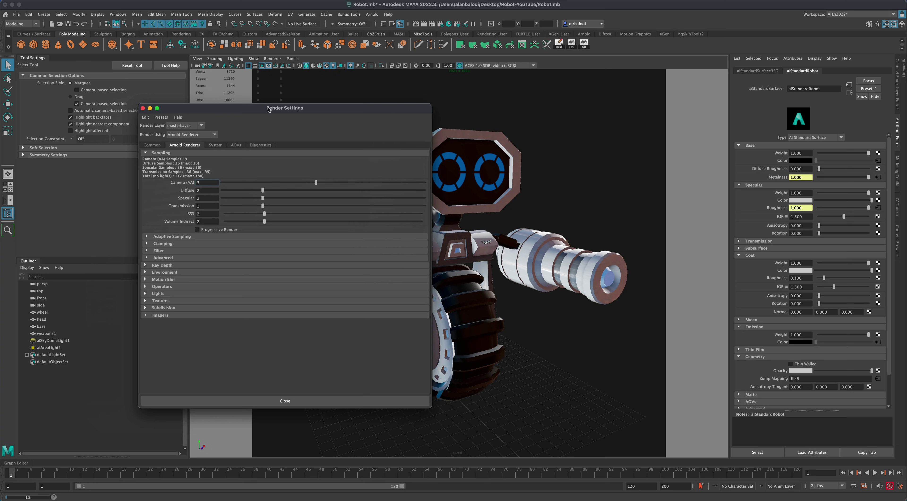
pyautogui.click(161, 316)
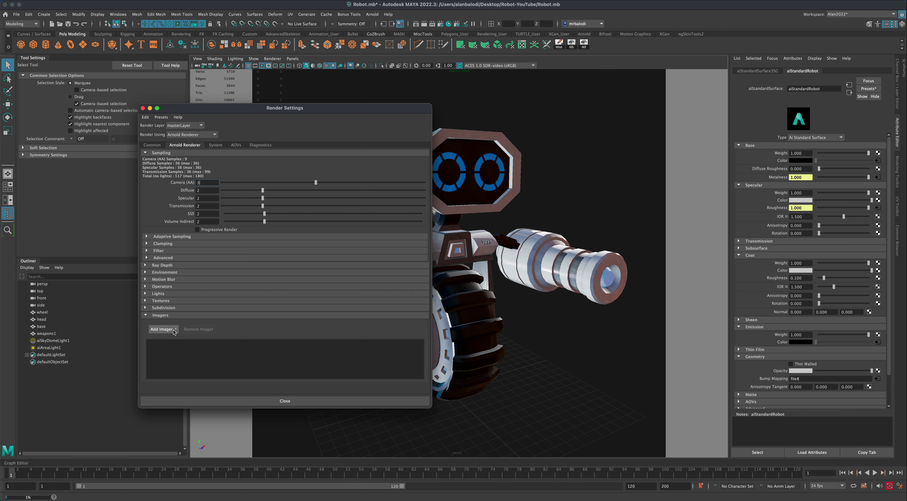
pyautogui.click(174, 330)
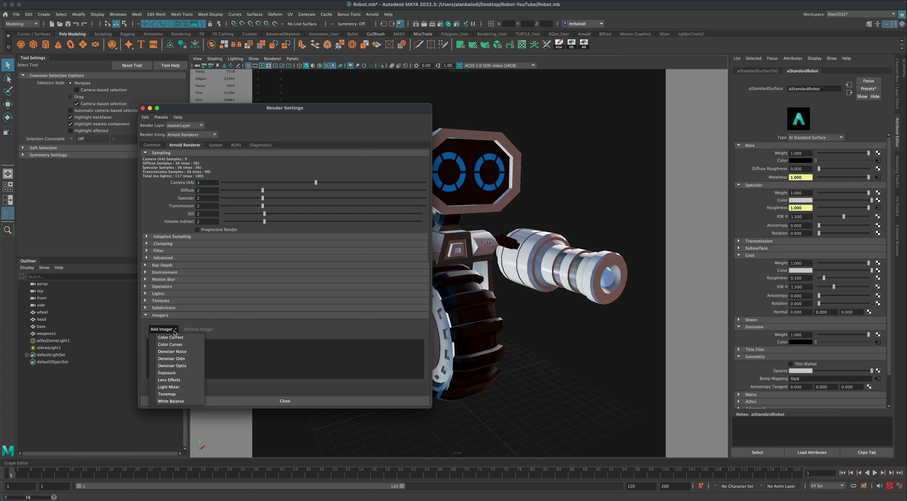
pyautogui.click(174, 338)
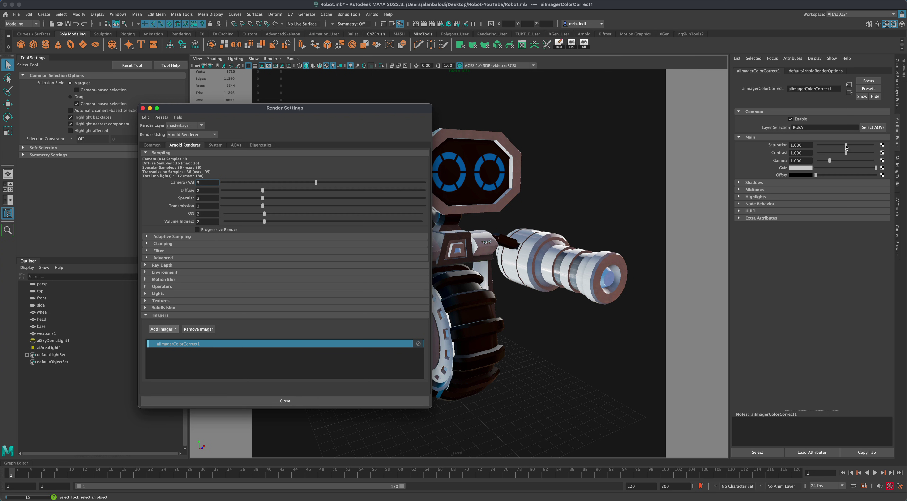
# - Set the Color Correct imager's saturation to 2, render in Arnold RenderView, and place the render beside the Render Settings window
pyautogui.moveTo(845, 147); pyautogui.dragTo(876, 149)
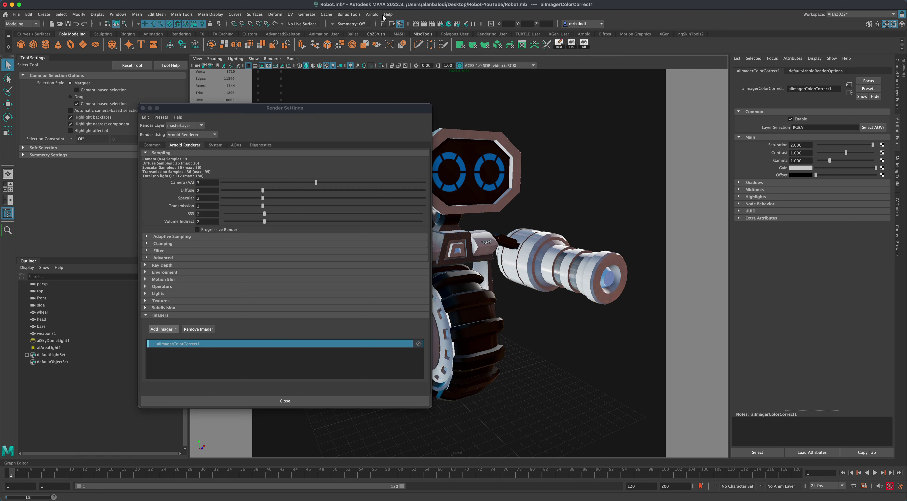
pyautogui.click(372, 14)
pyautogui.click(380, 28)
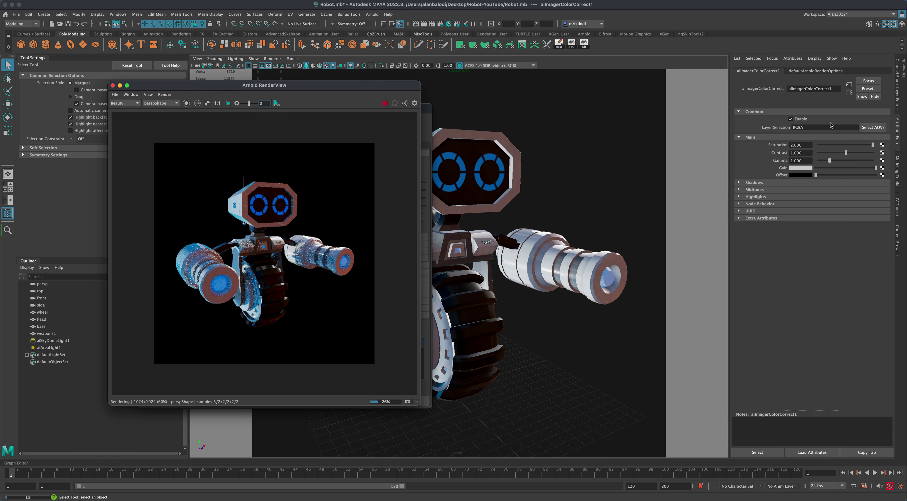
pyautogui.moveTo(226, 92); pyautogui.dragTo(555, 101)
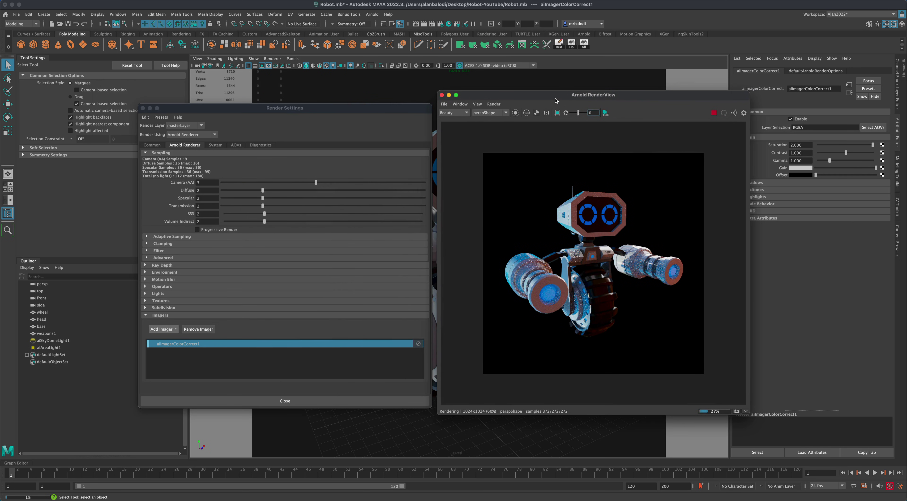
# - Add a Lens Effects imager in the Arnold render settings and move the render window clear of its attributes
pyautogui.click(162, 329)
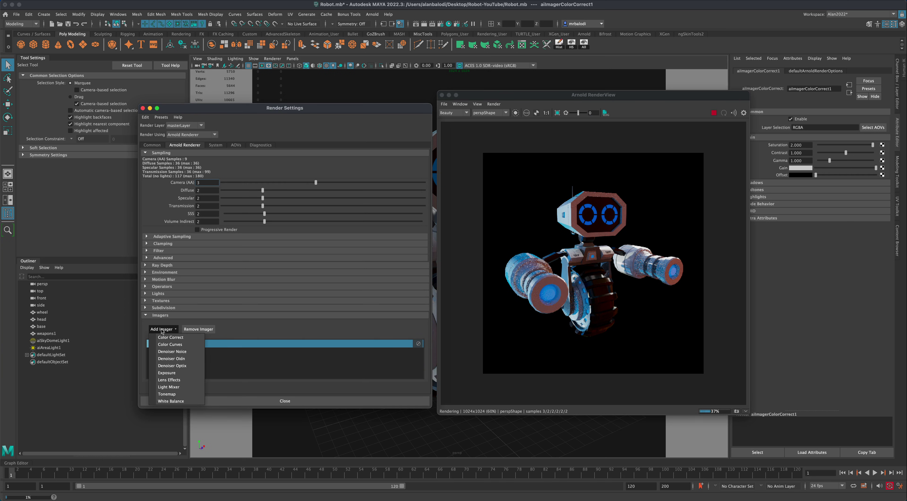
pyautogui.click(190, 379)
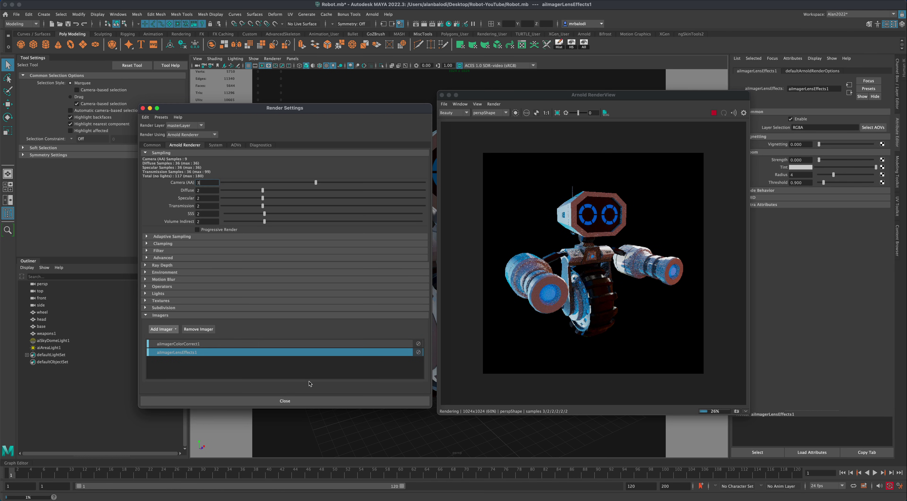
pyautogui.moveTo(626, 96); pyautogui.dragTo(627, 235)
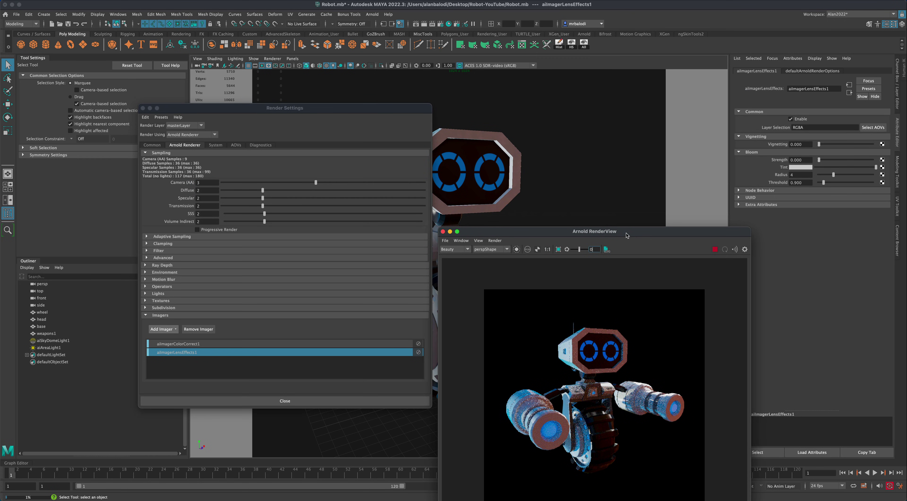
# - Set the Lens Effects bloom strength to 0.2 and then 0.267, keep vignetting at 0, and place the render beside Render Settings
pyautogui.click(803, 162)
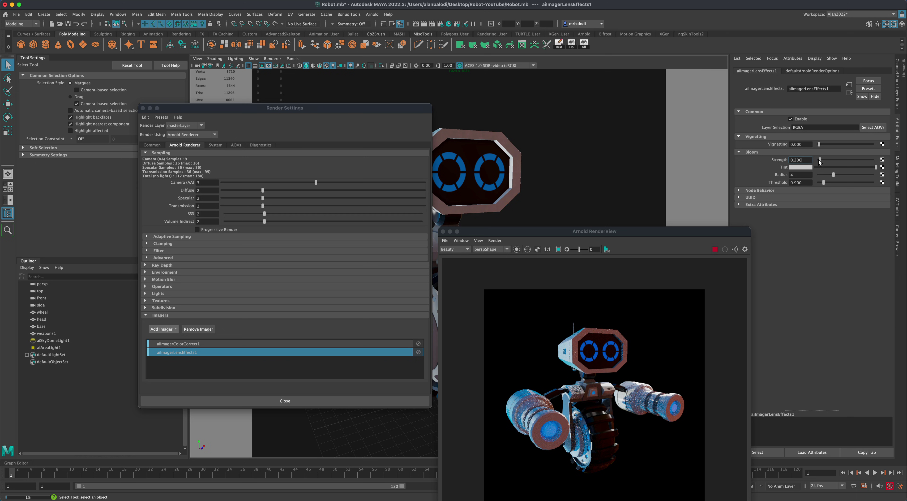
pyautogui.moveTo(660, 230); pyautogui.dragTo(617, 97)
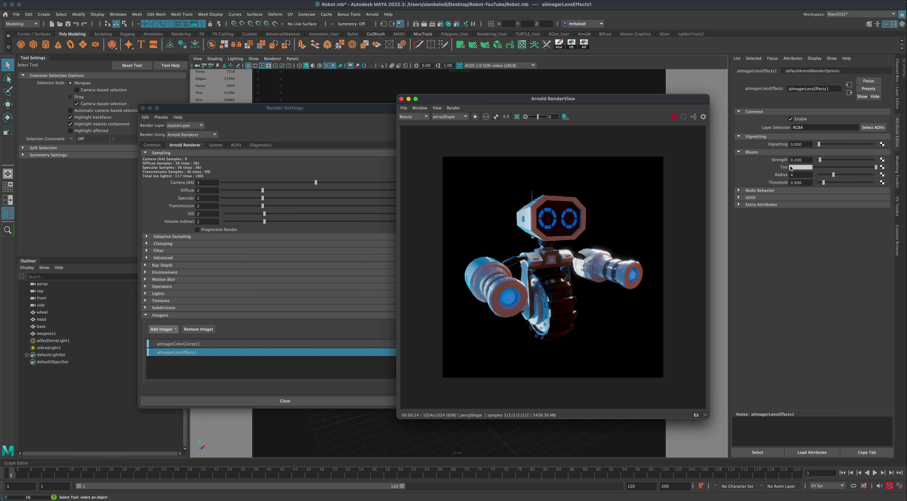
pyautogui.moveTo(820, 161)
pyautogui.mouseDown()
pyautogui.moveTo(869, 164)
pyautogui.moveTo(821, 164)
pyautogui.mouseUp()
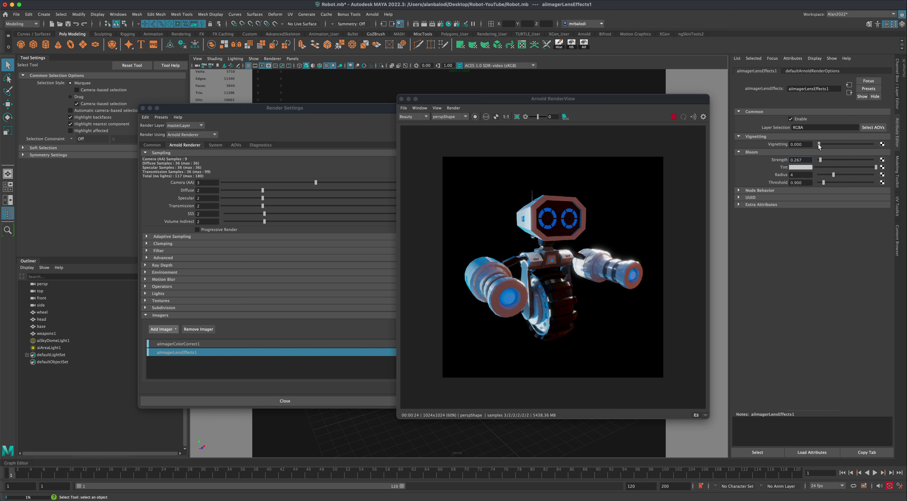
pyautogui.moveTo(819, 145)
pyautogui.mouseDown()
pyautogui.moveTo(858, 148)
pyautogui.moveTo(810, 147)
pyautogui.mouseUp()
pyautogui.moveTo(429, 100); pyautogui.dragTo(430, 101)
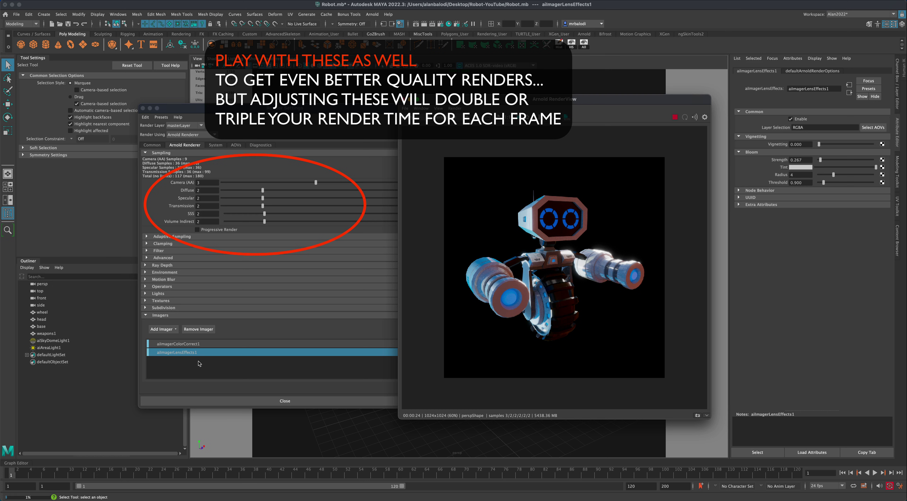
pyautogui.click(167, 330)
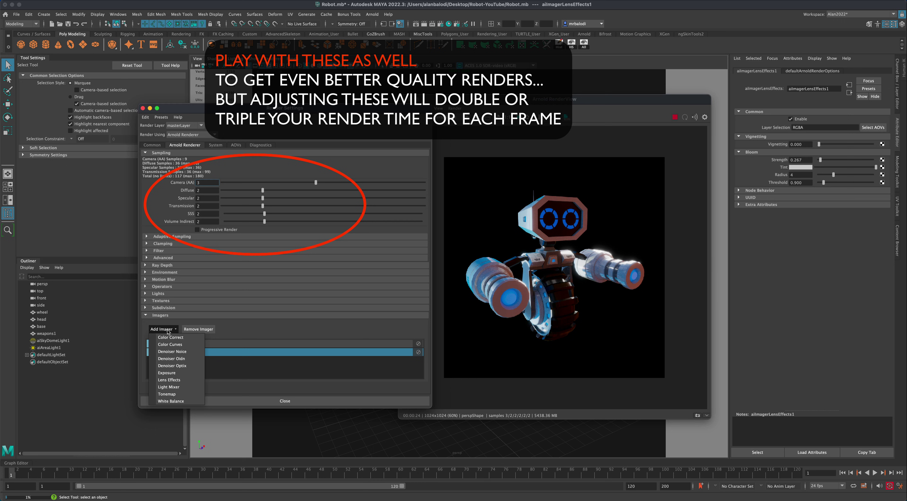
pyautogui.click(244, 368)
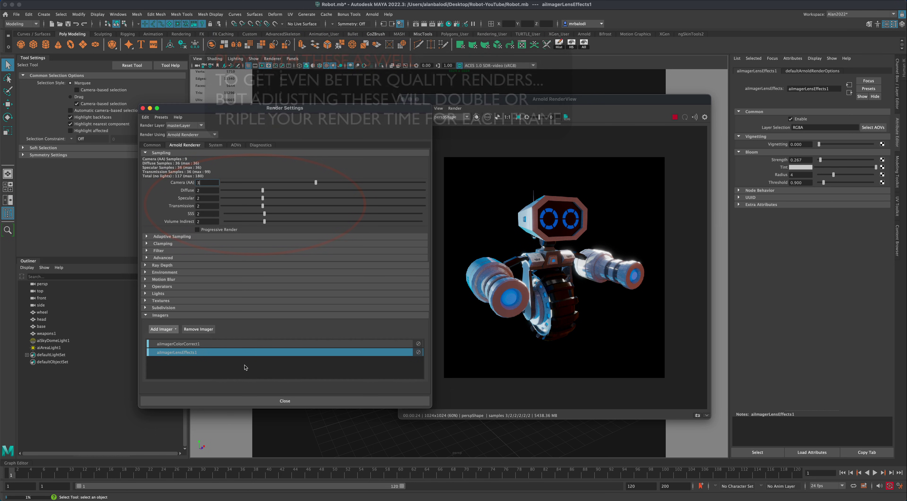
# - Move the Render Settings and render windows apart, orbit the robot to re-render it from its other side, and leave nothing selected
pyautogui.moveTo(396, 109); pyautogui.dragTo(358, 104)
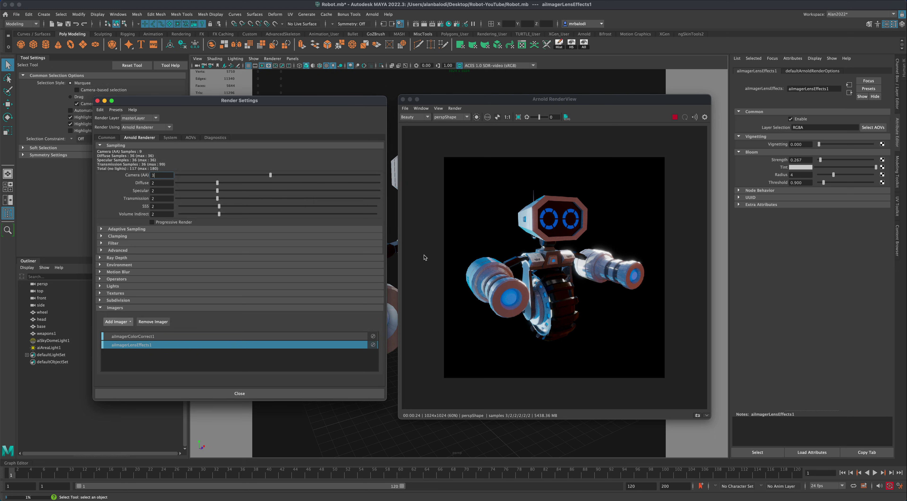
pyautogui.moveTo(459, 102); pyautogui.dragTo(624, 113)
pyautogui.keyDown('alt'); pyautogui.moveTo(446, 327); pyautogui.dragTo(519, 292); pyautogui.keyUp('alt')
pyautogui.scroll(6, 487, 311)
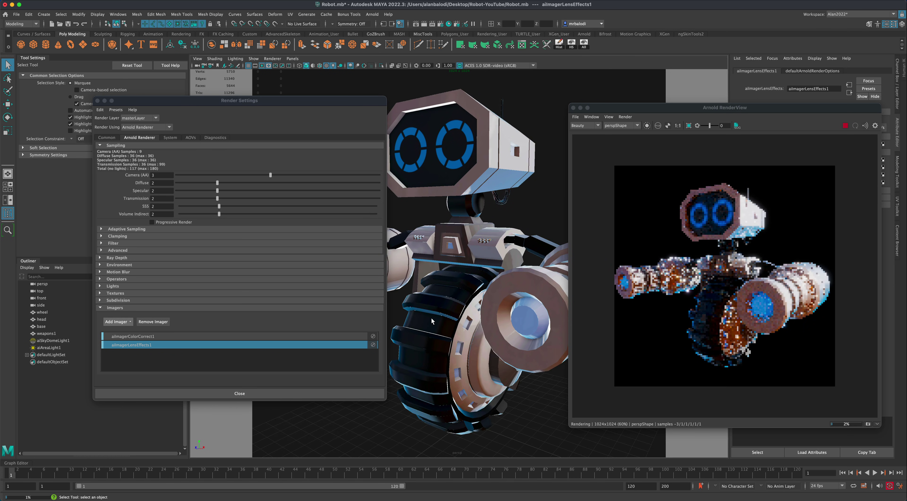
pyautogui.click(432, 321)
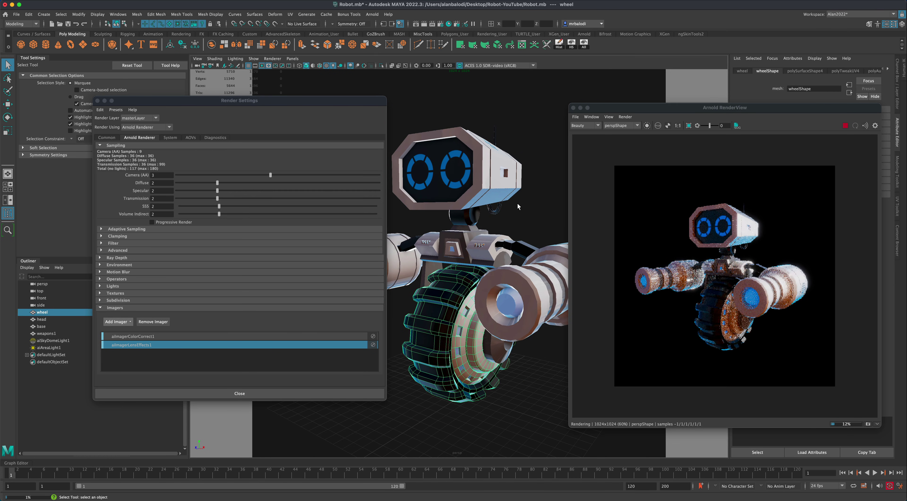
pyautogui.keyDown('alt'); pyautogui.moveTo(518, 203); pyautogui.dragTo(481, 192); pyautogui.keyUp('alt')
pyautogui.click(481, 192)
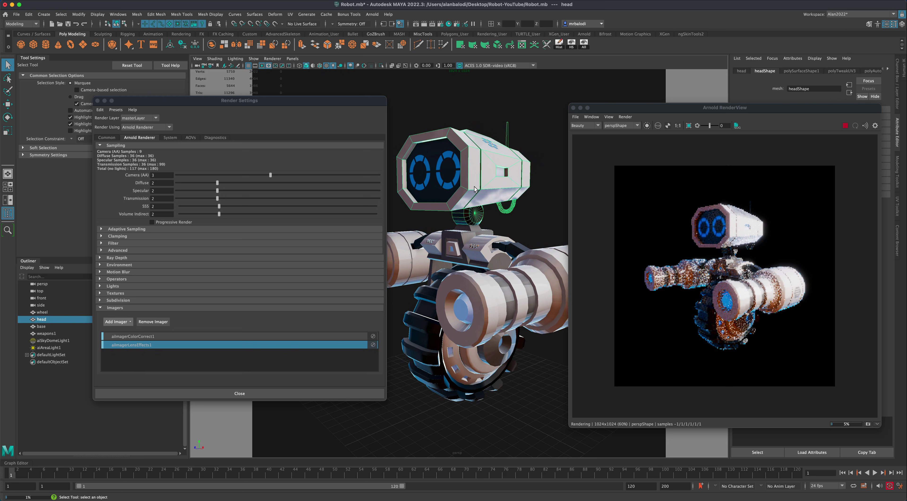
pyautogui.click(398, 319)
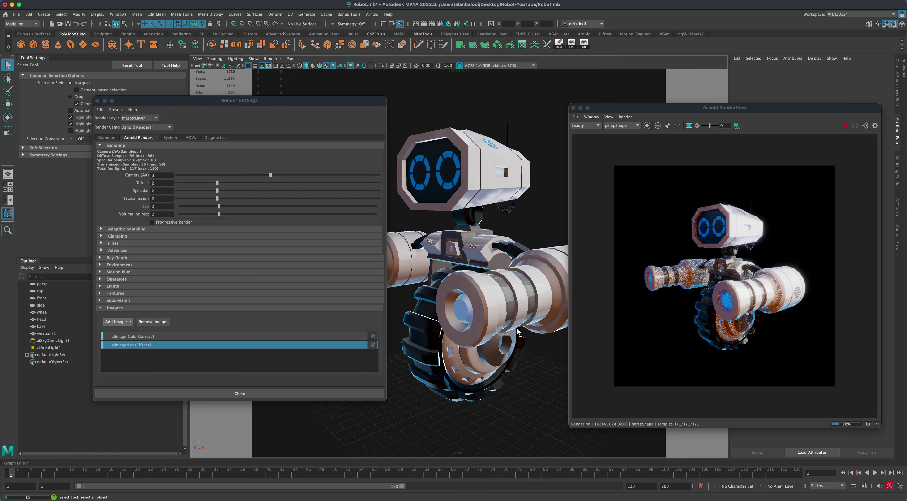
# - Frame the robot more closely for the live render, then place the render window over Render Settings and enlarge it
pyautogui.scroll(3, 462, 334)
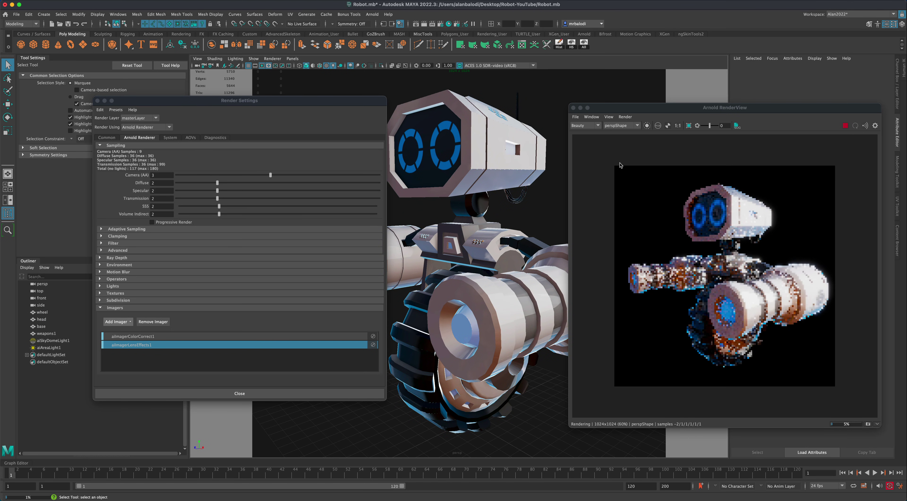
pyautogui.moveTo(630, 113); pyautogui.dragTo(338, 77)
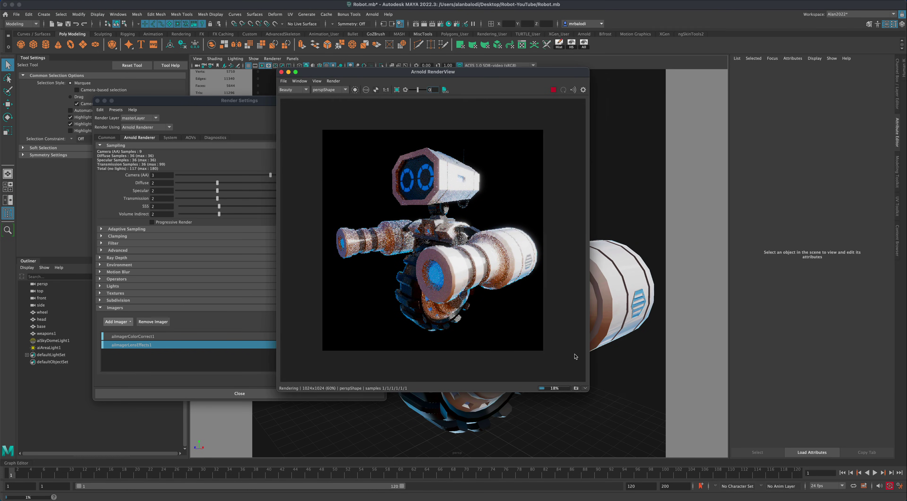
pyautogui.moveTo(589, 391); pyautogui.dragTo(635, 429)
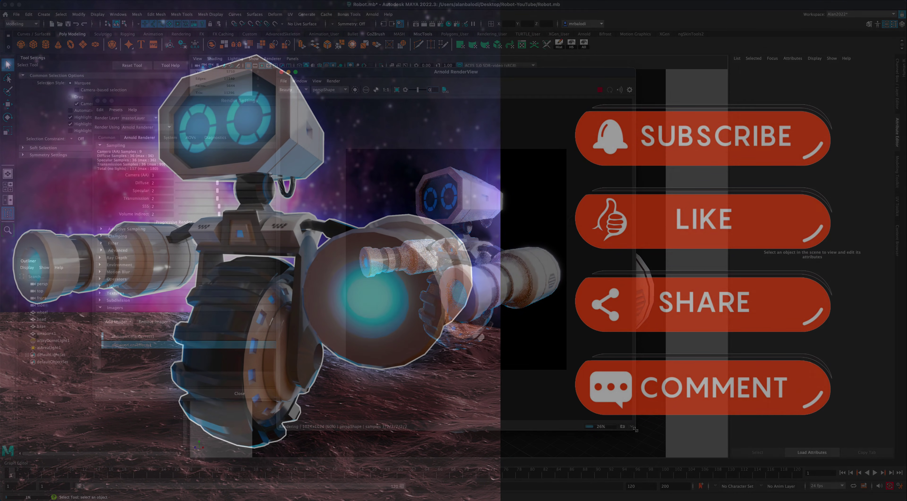